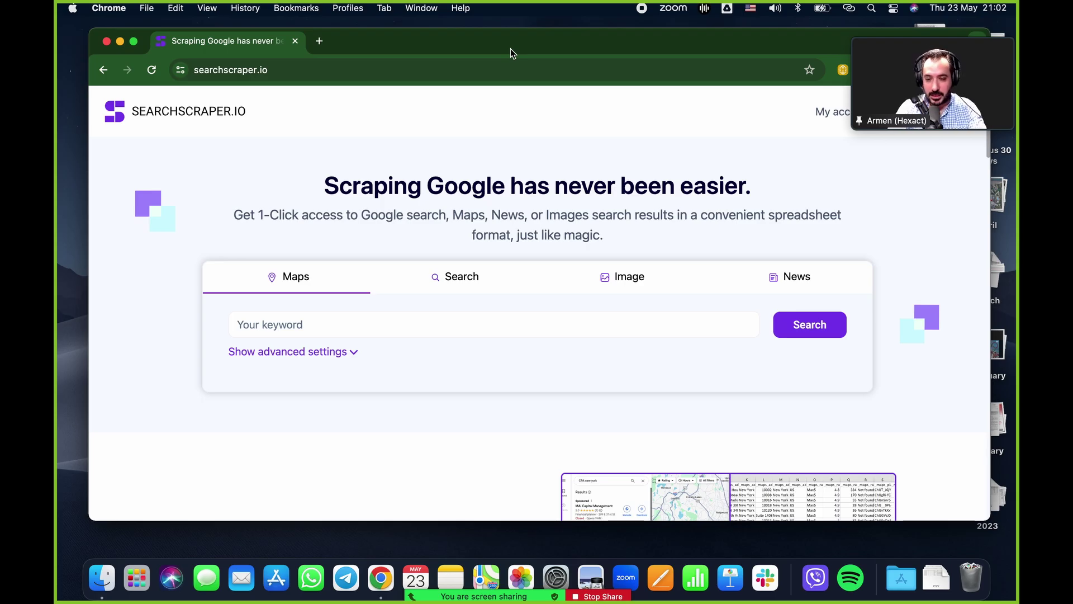
- Look over the SearchScraper.io page, select its web address and move the floating video window lower
scroll(531, 206, down, 3)
scroll(560, 184, up, 3)
mouse_move(939, 45)
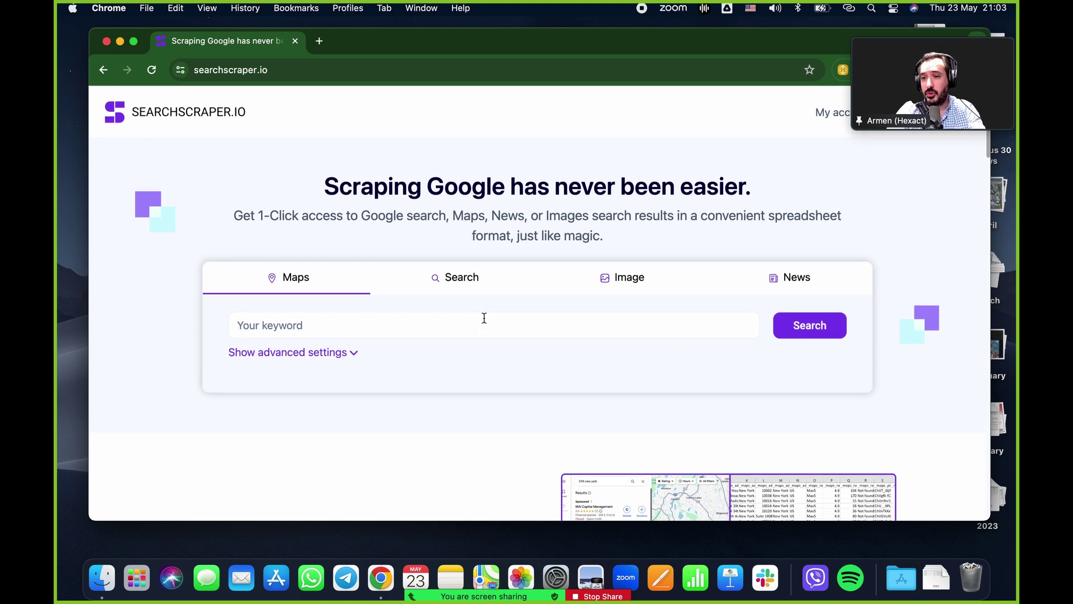
scroll(484, 317, down, 2)
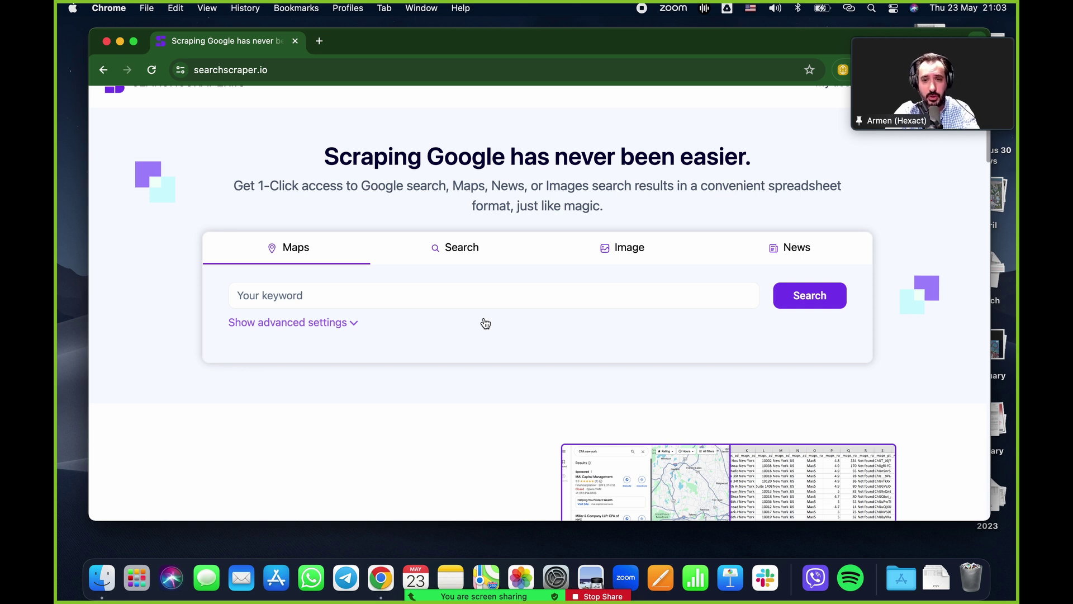
scroll(482, 393, up, 2)
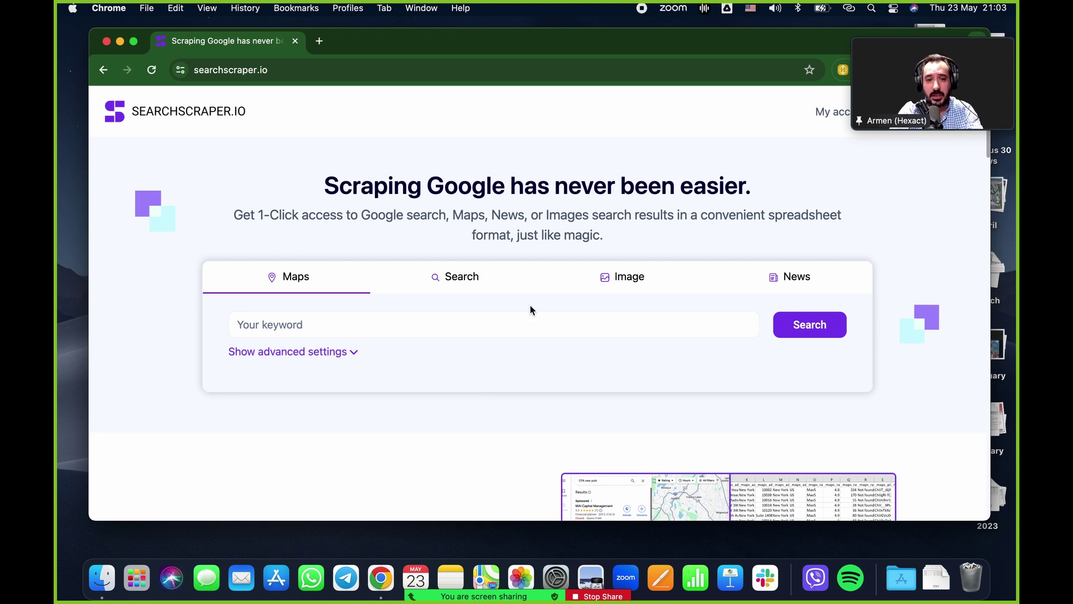
click(313, 69)
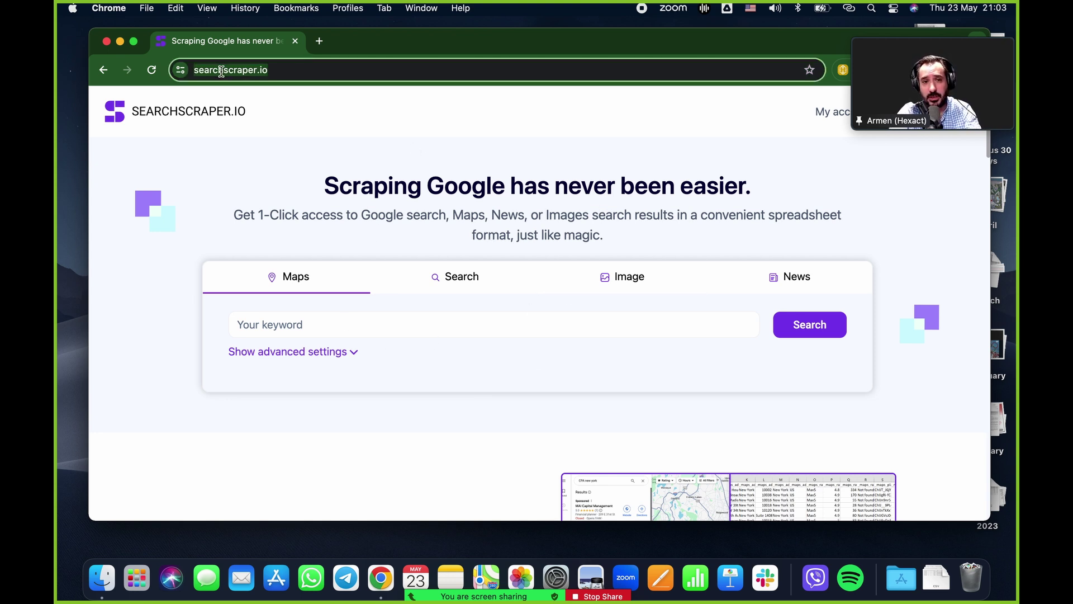
click(791, 143)
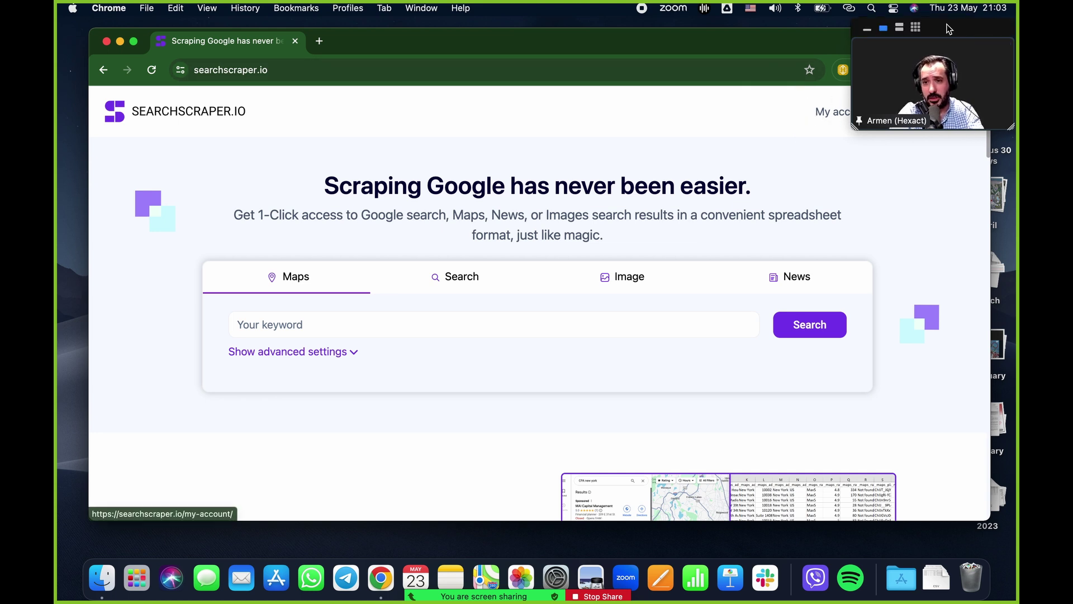
drag(949, 28, 943, 456)
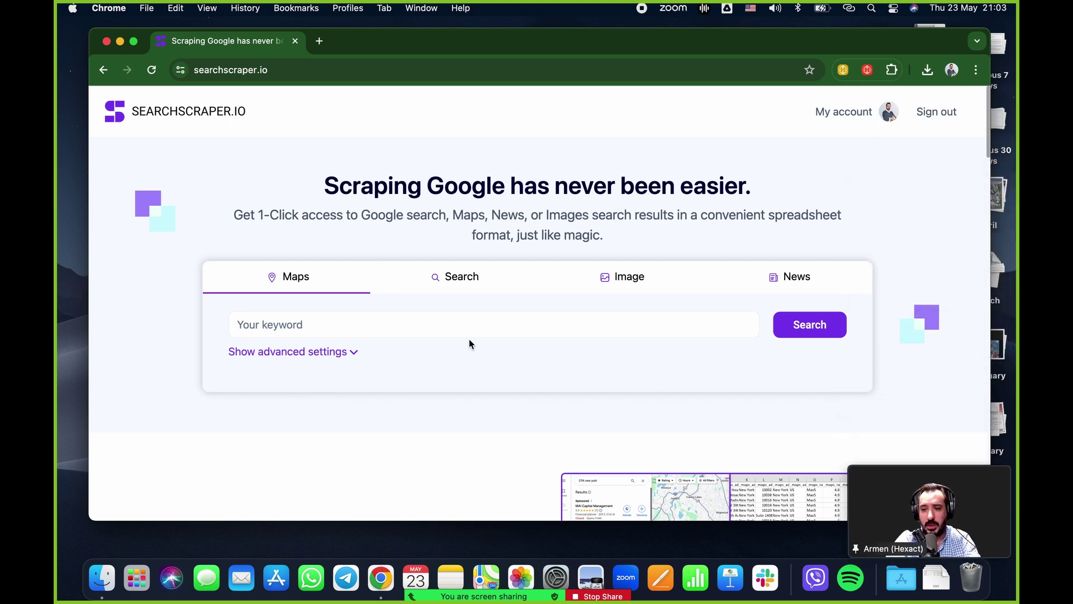
- Enter 'real estate agency in Chicago' as the Maps keyword
scroll(452, 338, down, 1)
scroll(452, 339, up, 1)
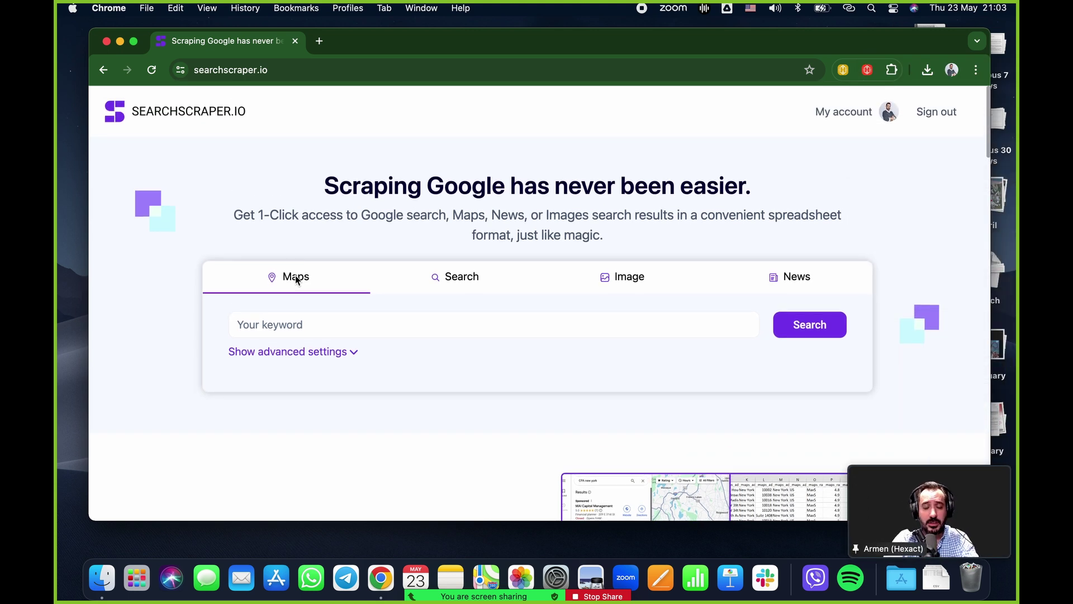
scroll(434, 322, down, 2)
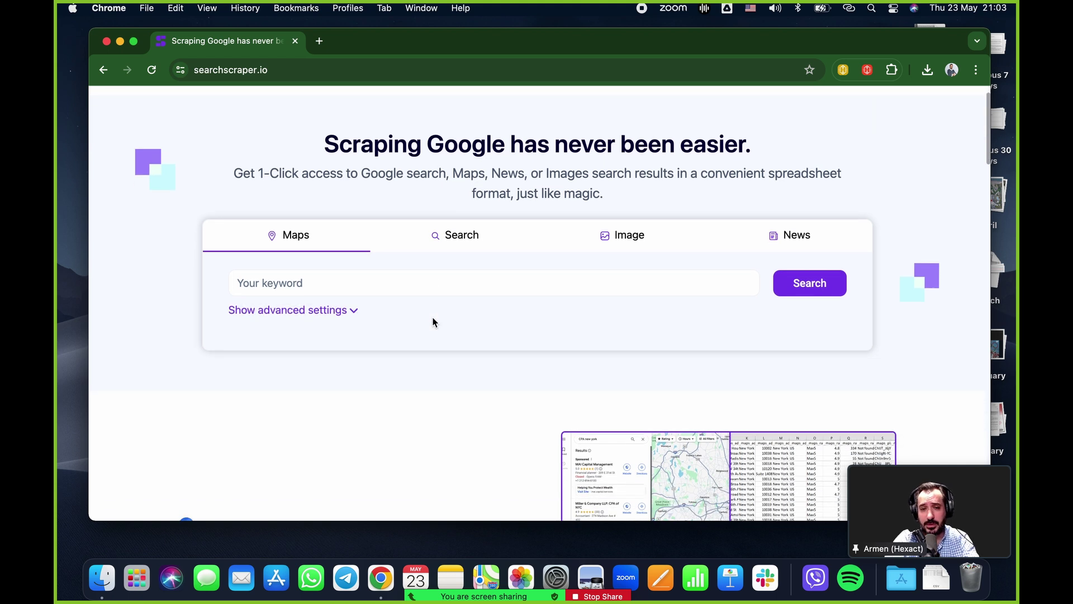
scroll(415, 310, down, 1)
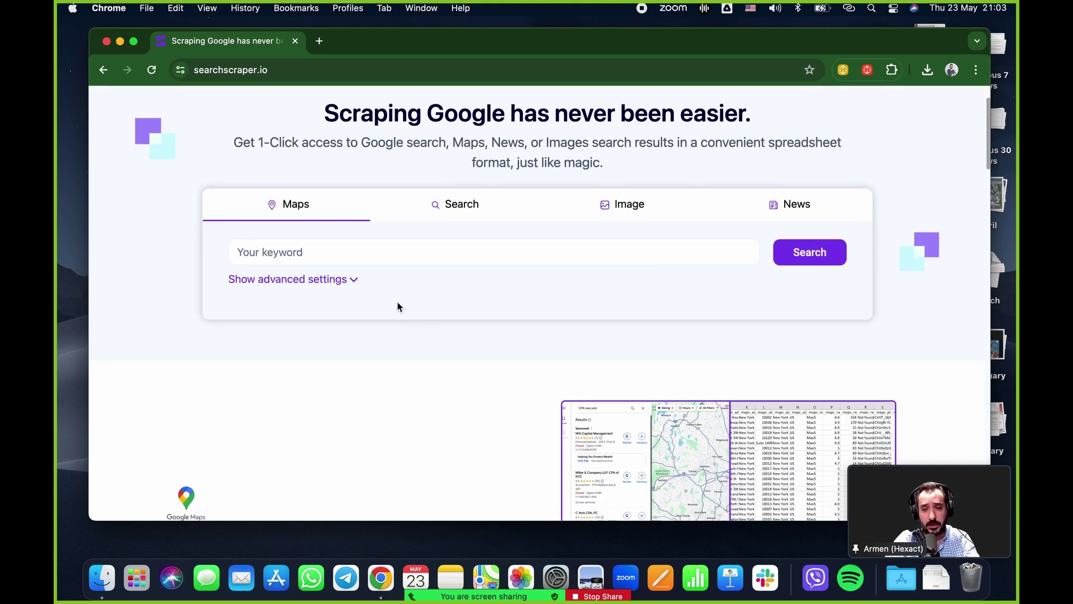
click(316, 251)
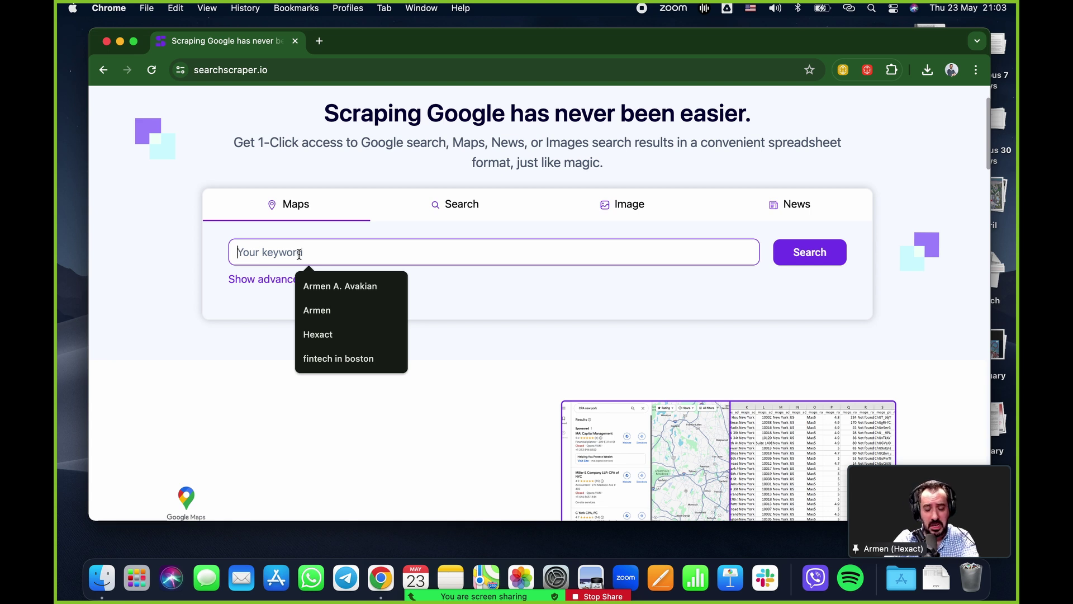
text(re)
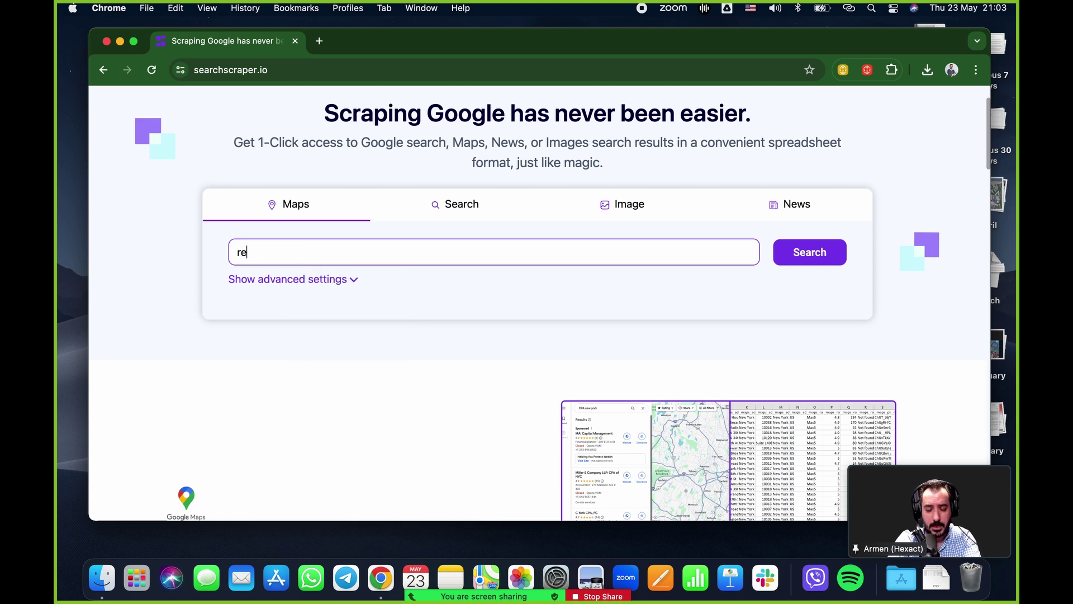
text(al estate agency in Chicago)
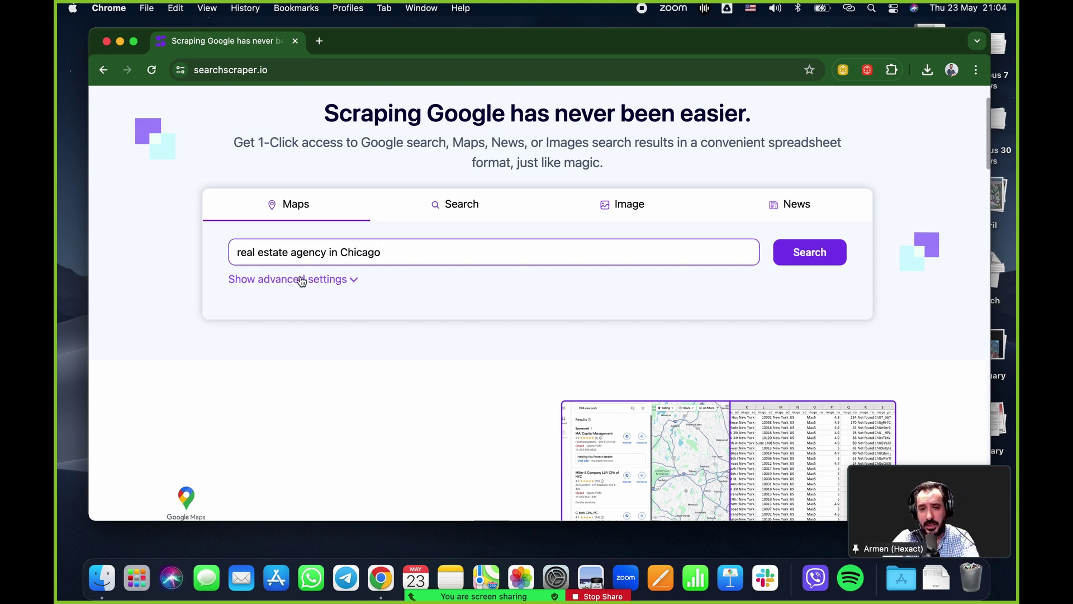
- Show the advanced settings and keep the result count at 100
click(344, 285)
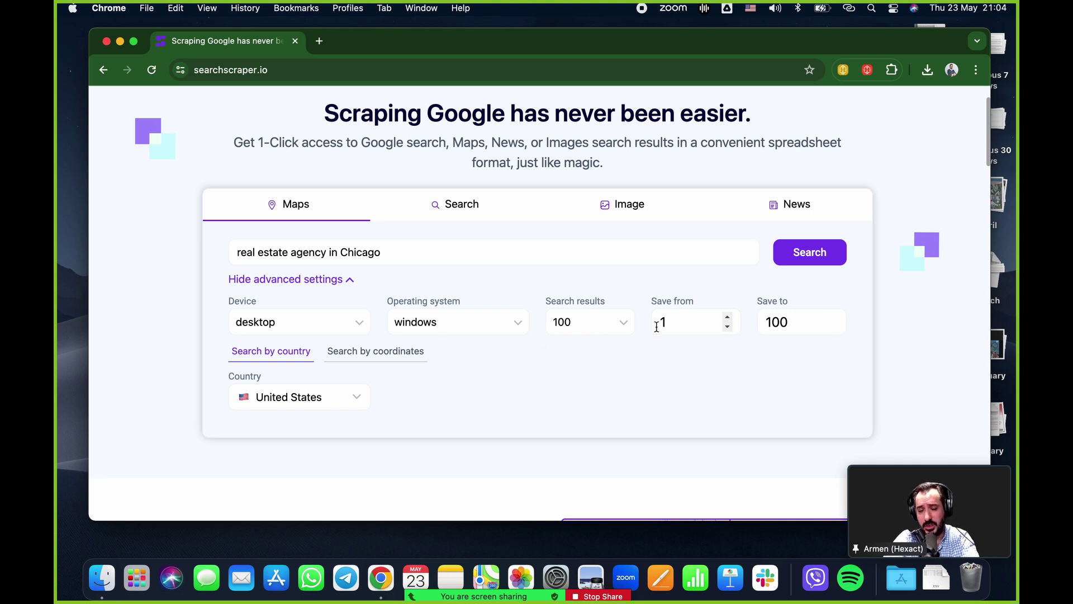
click(625, 328)
click(700, 420)
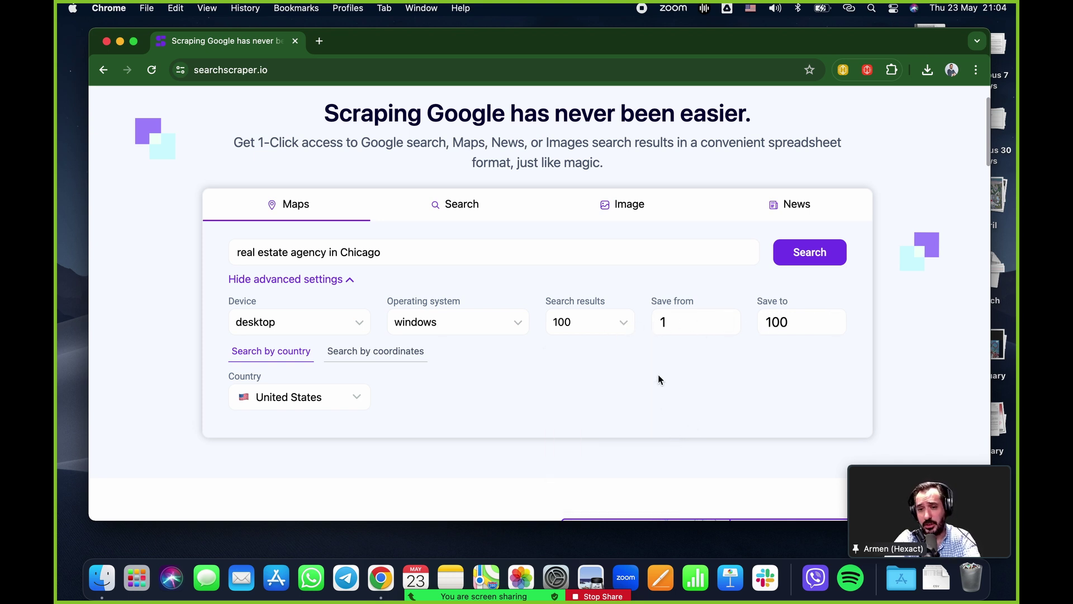
click(625, 317)
click(693, 421)
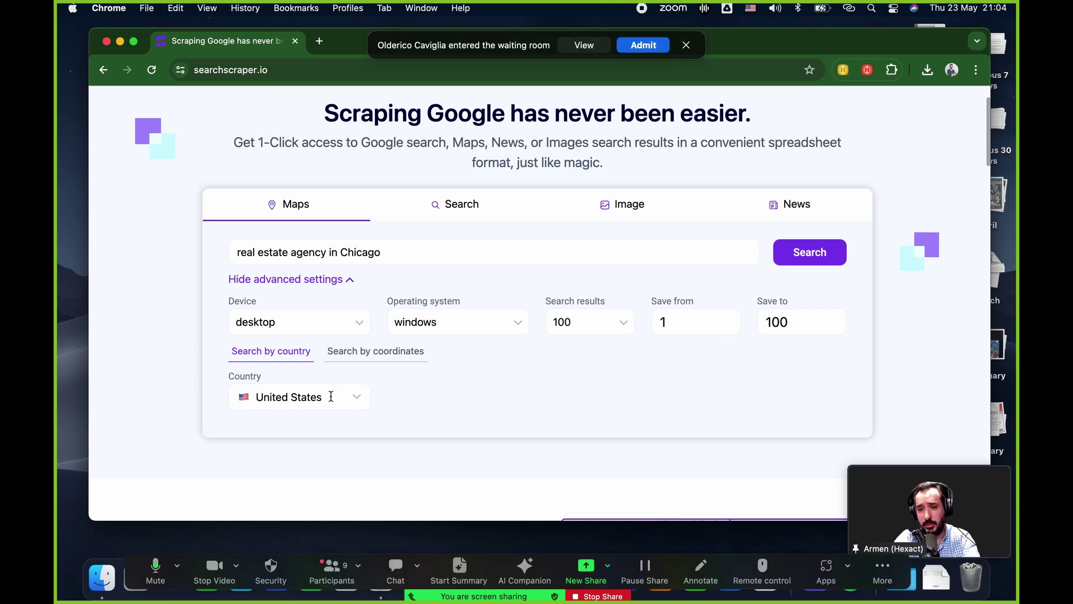
- Admit the waiting participant, then switch from coordinates back to searching by country (United States)
click(644, 46)
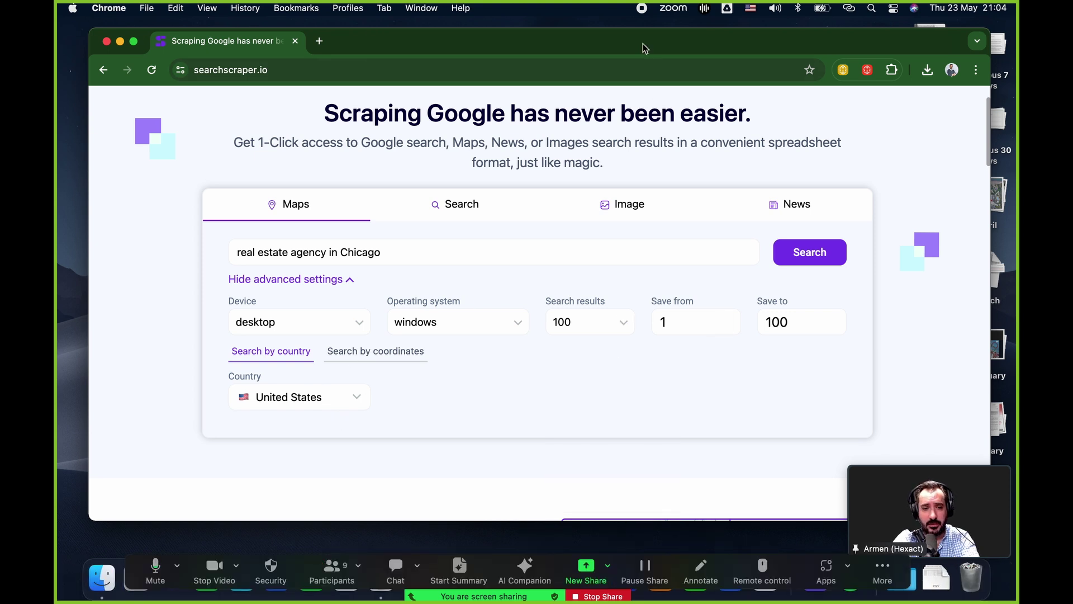
click(369, 354)
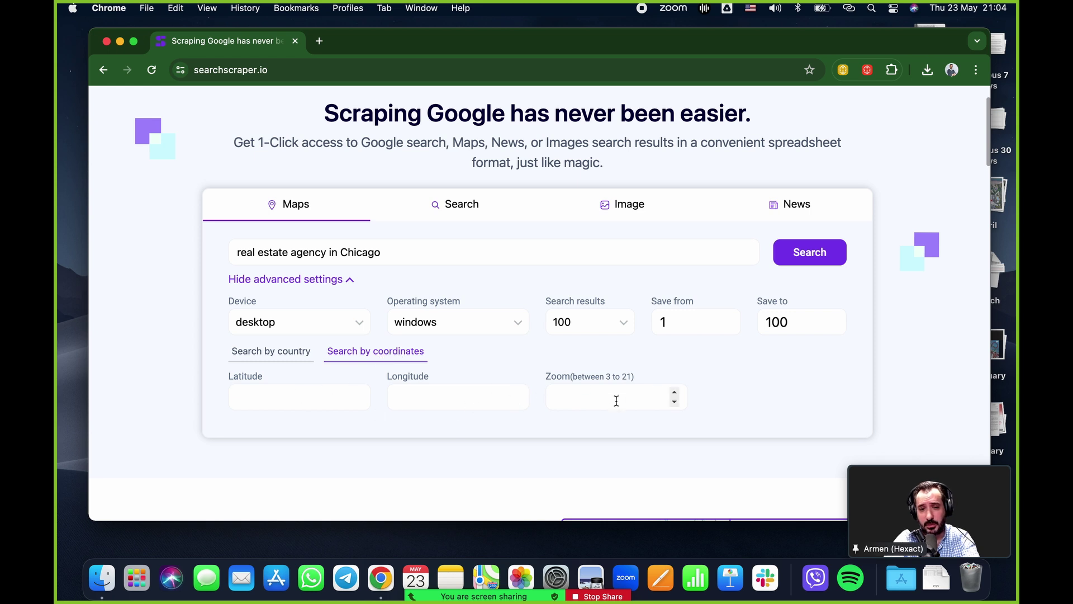
click(287, 355)
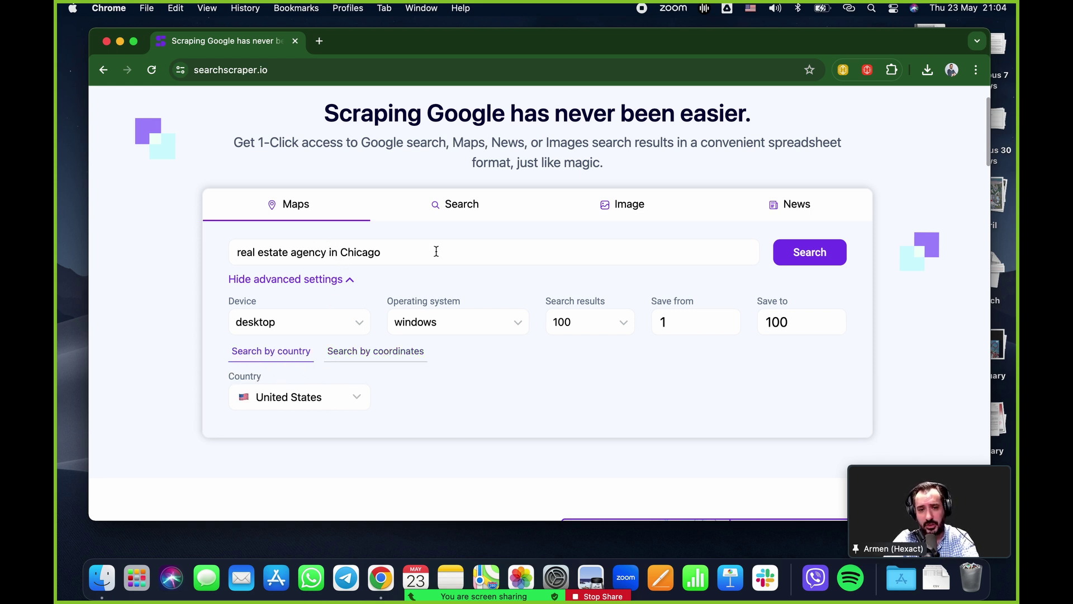
- Run the Chicago real estate Maps search, scroll through the results preview and download the CSV
click(818, 257)
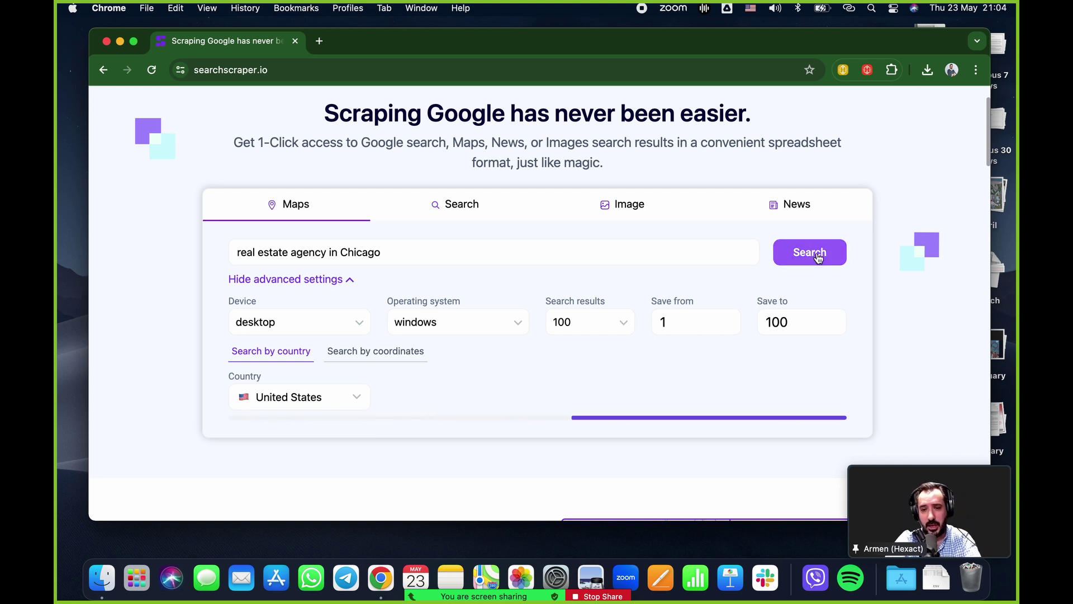
scroll(903, 329, down, 2)
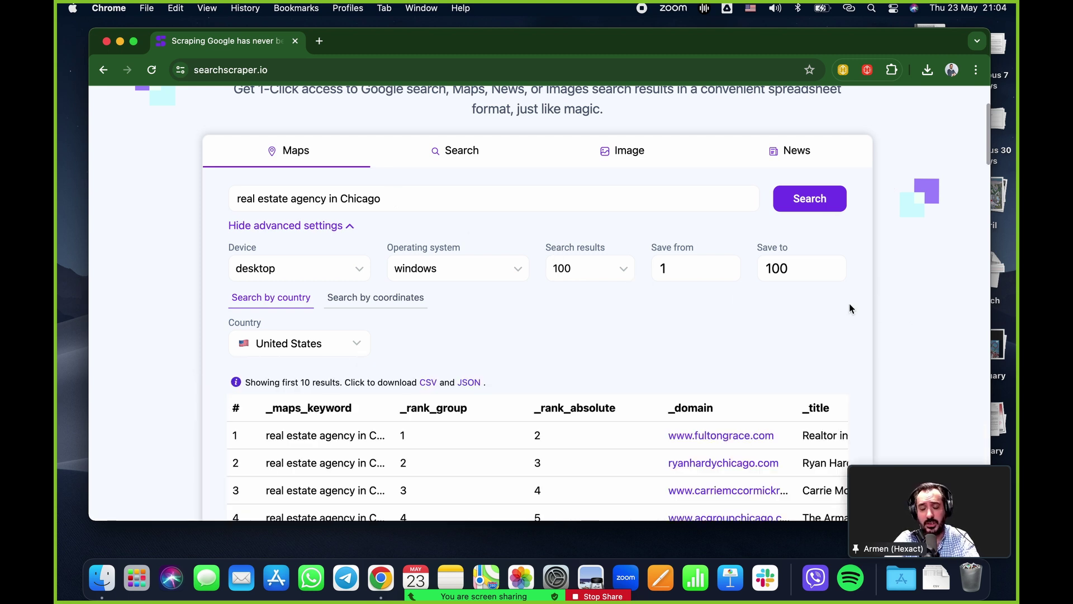
scroll(350, 425, down, 2)
scroll(233, 429, down, 3)
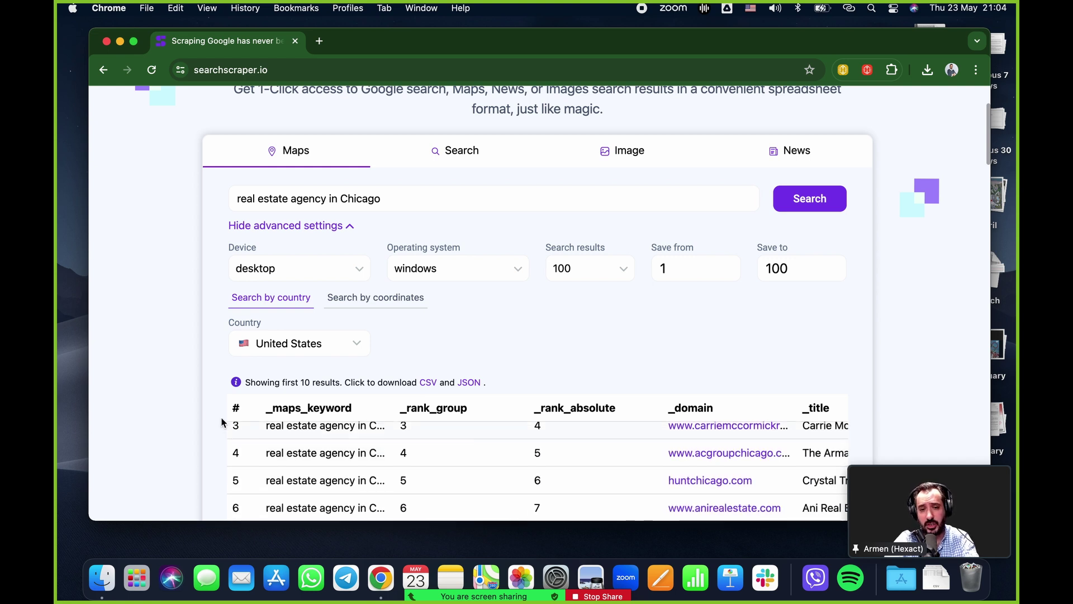
scroll(206, 412, down, 3)
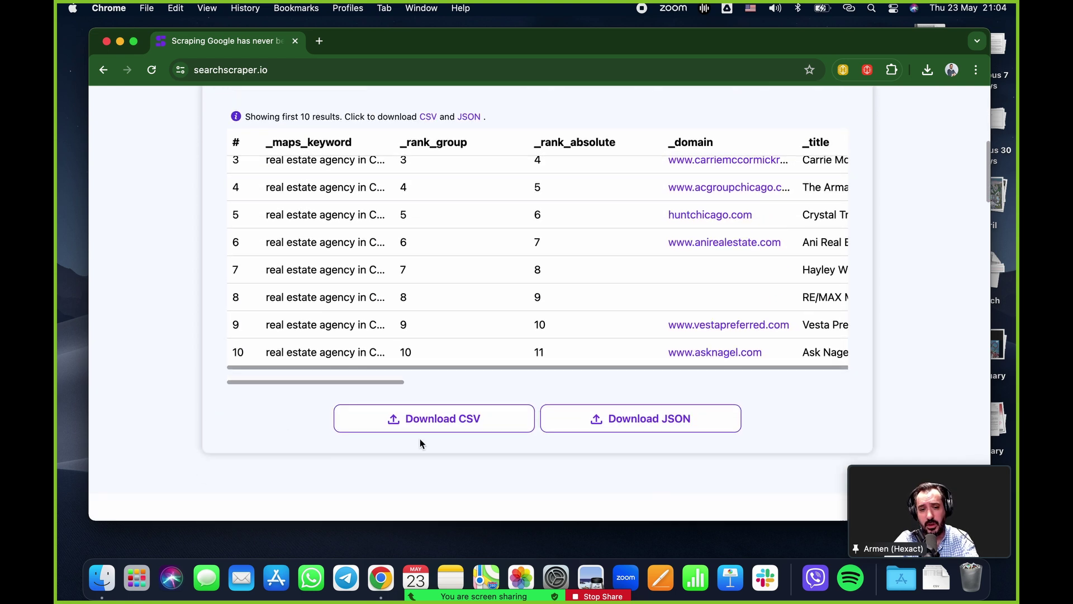
click(463, 428)
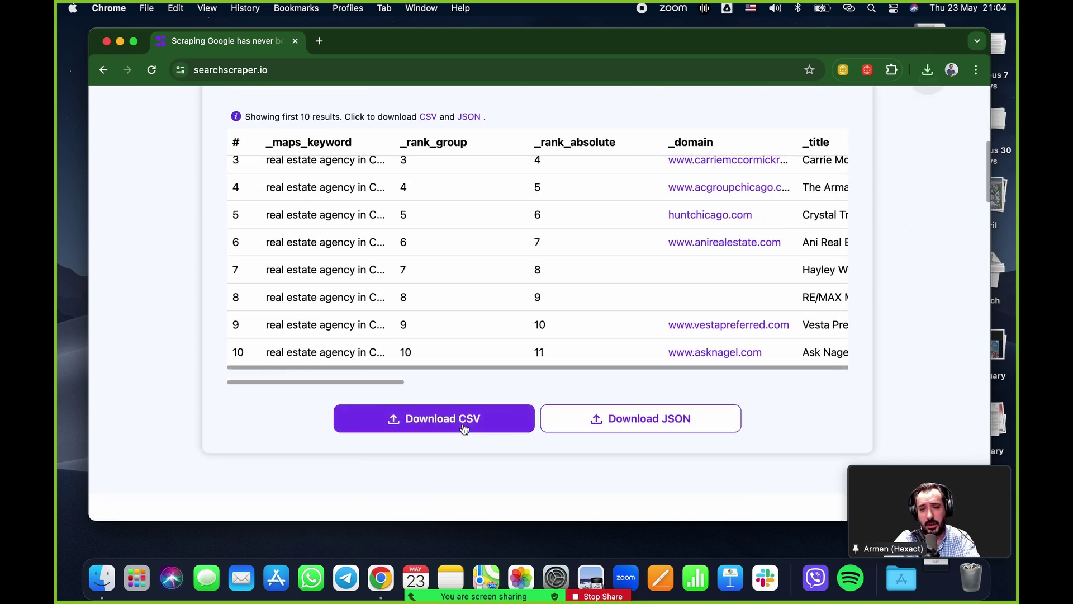
- Open the downloaded 2024-05-23T17-04-52 CSV in Numbers and move the video window to the bottom right
click(946, 569)
click(945, 568)
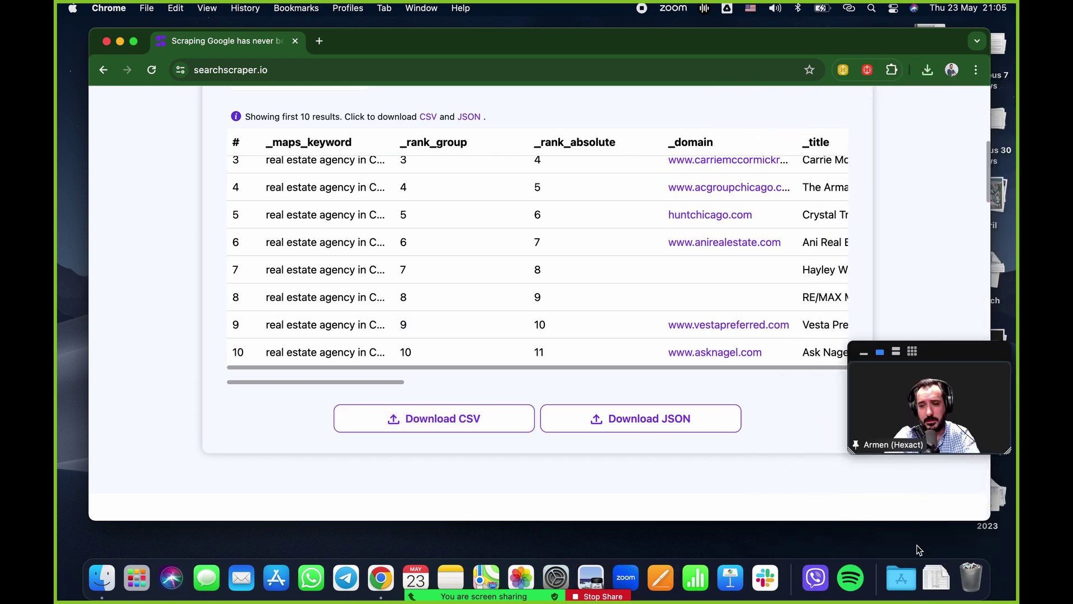
click(932, 585)
click(959, 488)
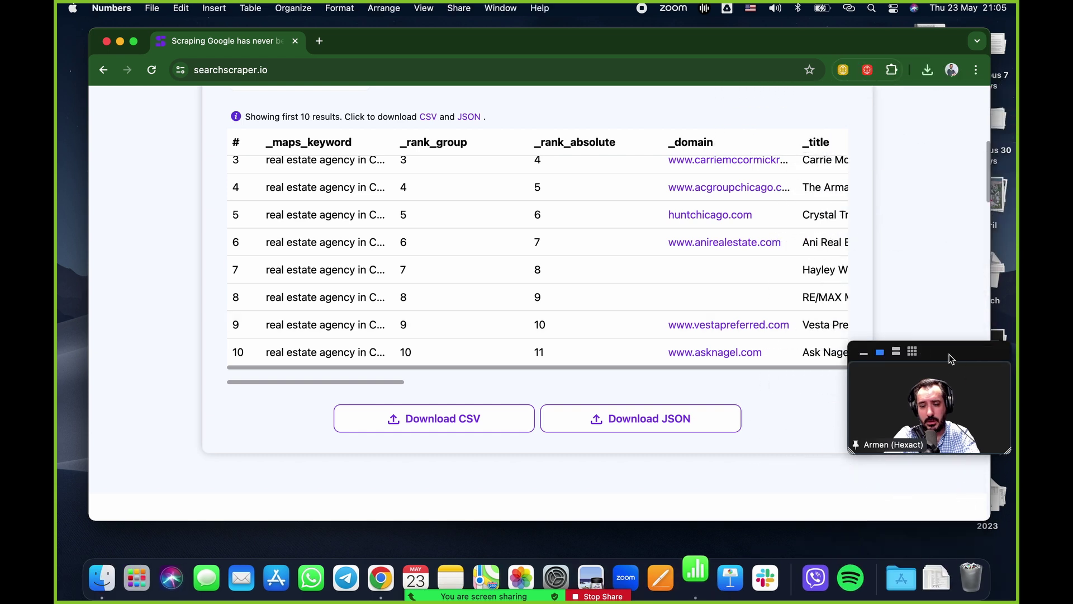
drag(947, 374, 945, 462)
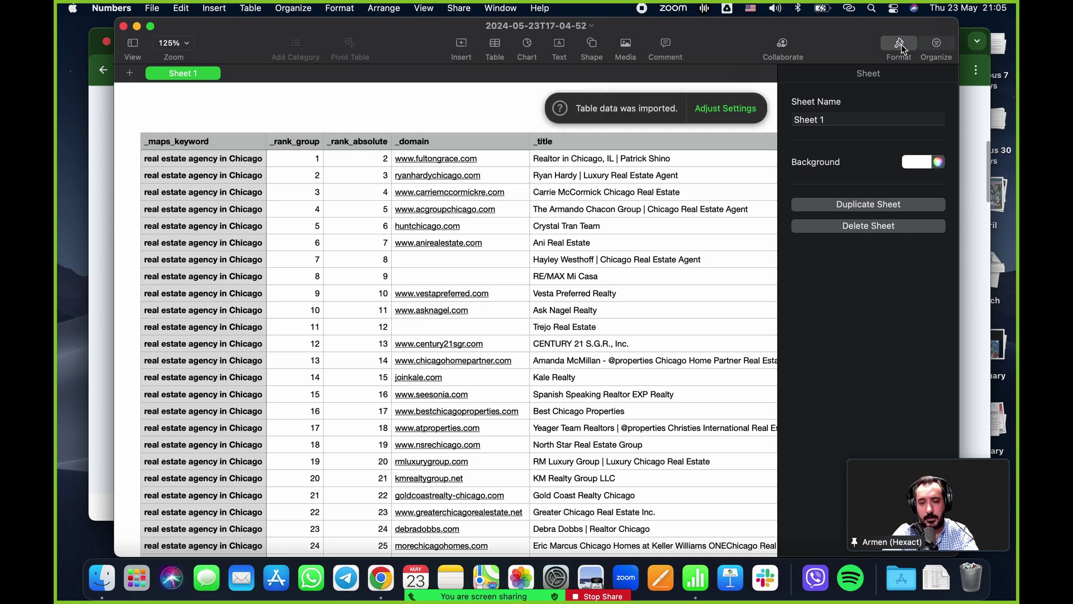
- Close the Format sidebar and scroll through the keyword column of the Chicago agencies table
click(900, 44)
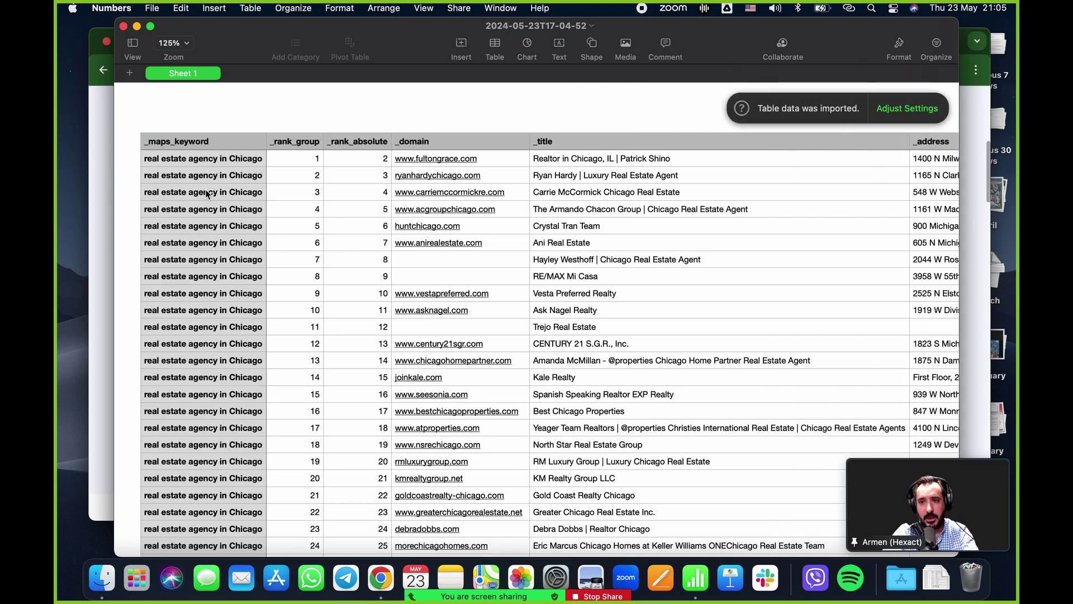
click(192, 178)
scroll(334, 235, down, 15)
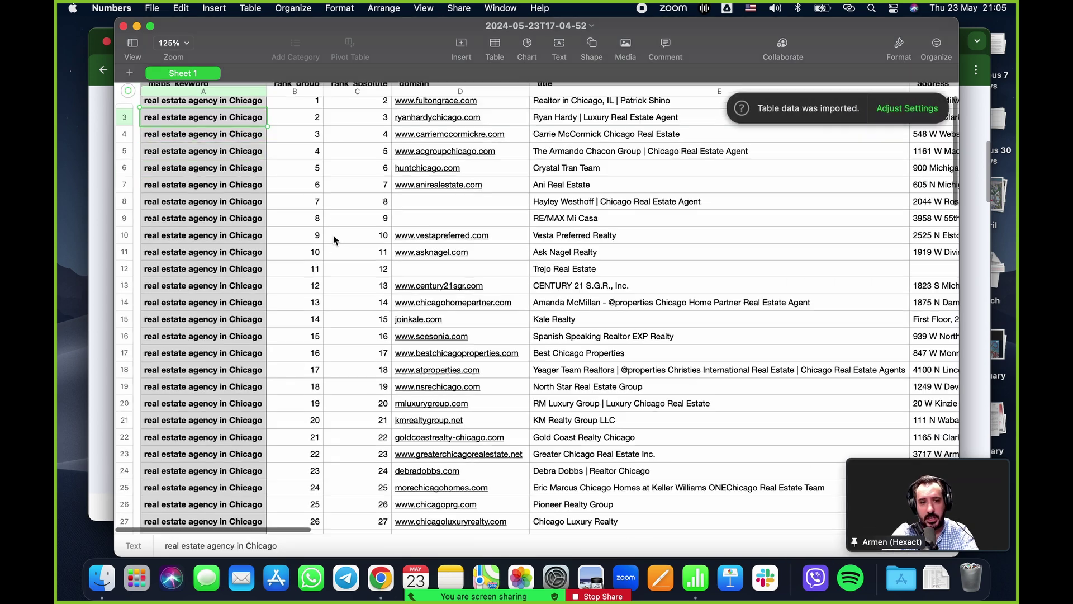
scroll(333, 235, down, 15)
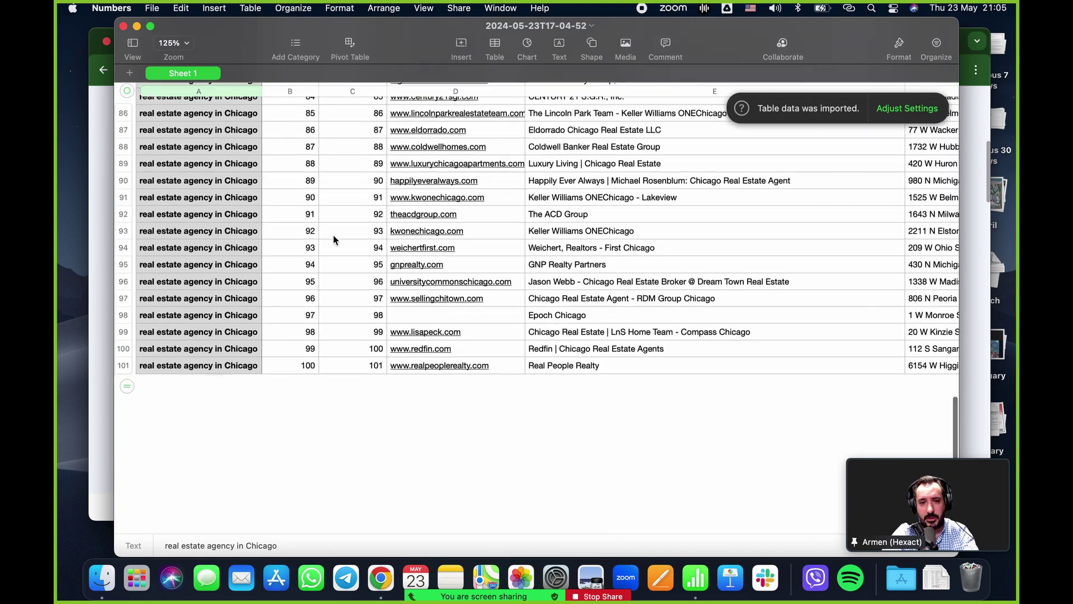
scroll(347, 280, up, 20)
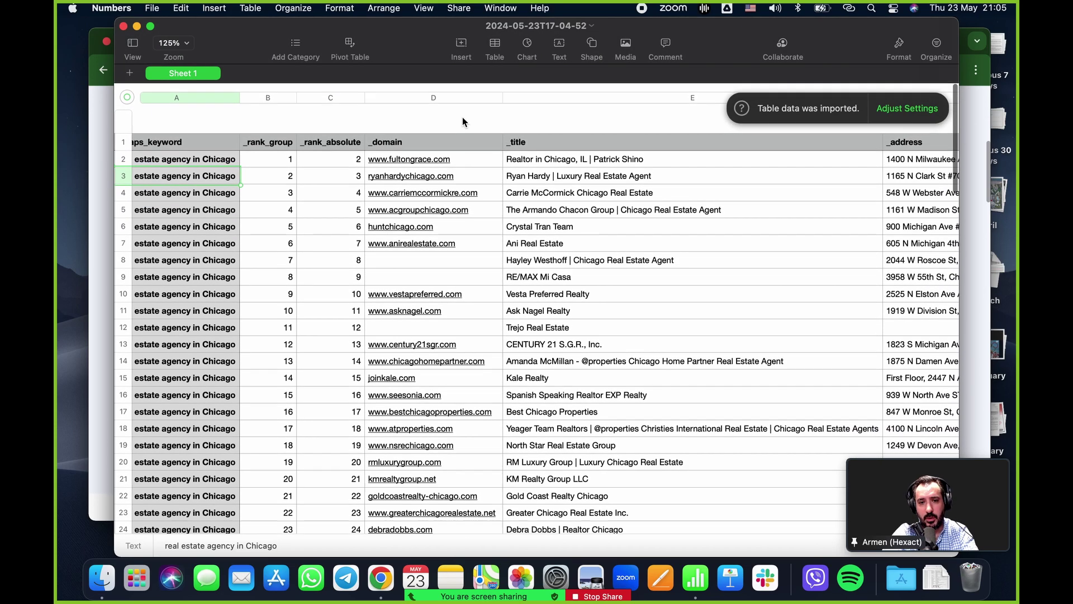
- Inspect the _domain and _title columns, checking the first few listing titles
click(400, 143)
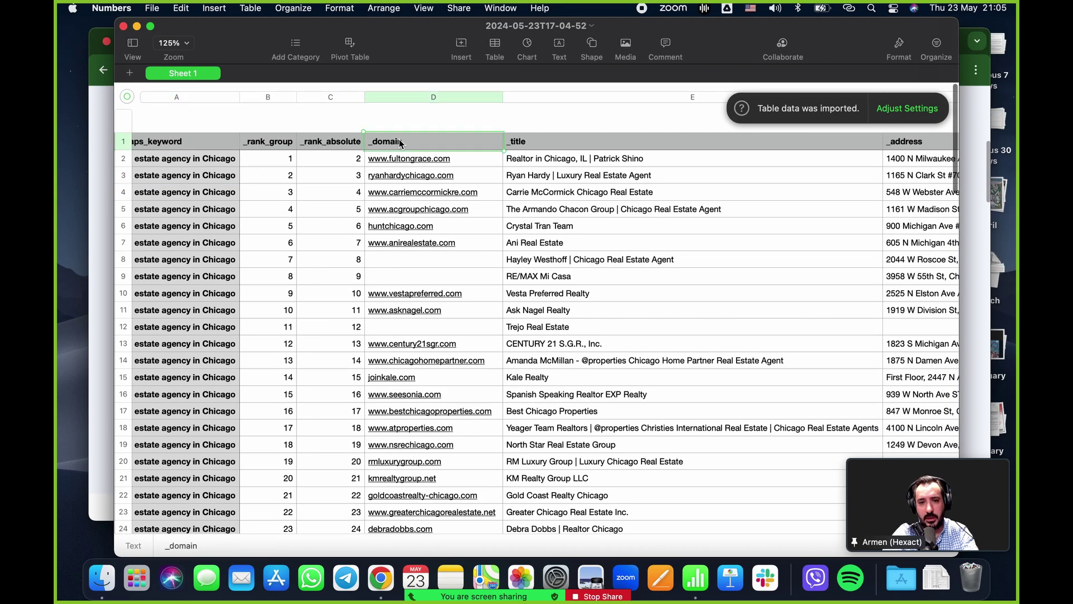
key(Tab)
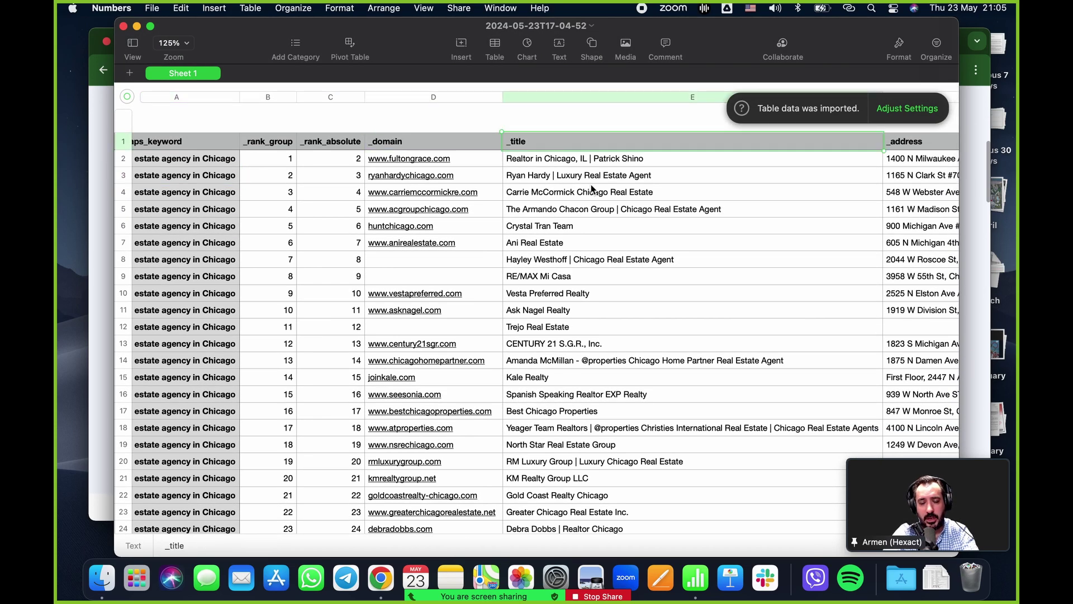
click(545, 163)
click(532, 178)
click(558, 198)
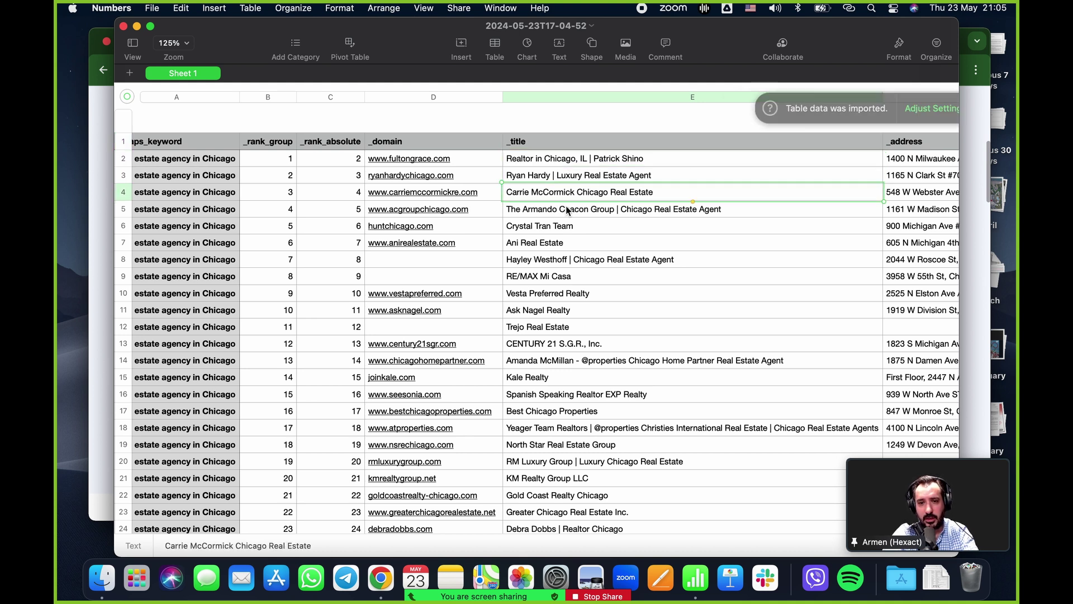
click(566, 211)
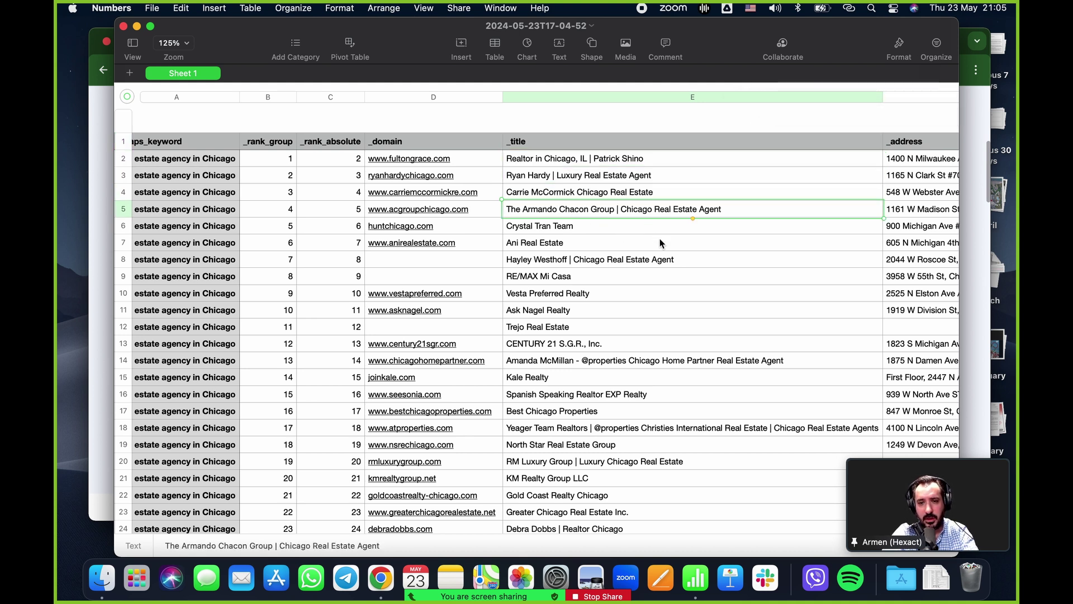
key(Up)
key(Up)
key(Up)
key(Up)
key(Right)
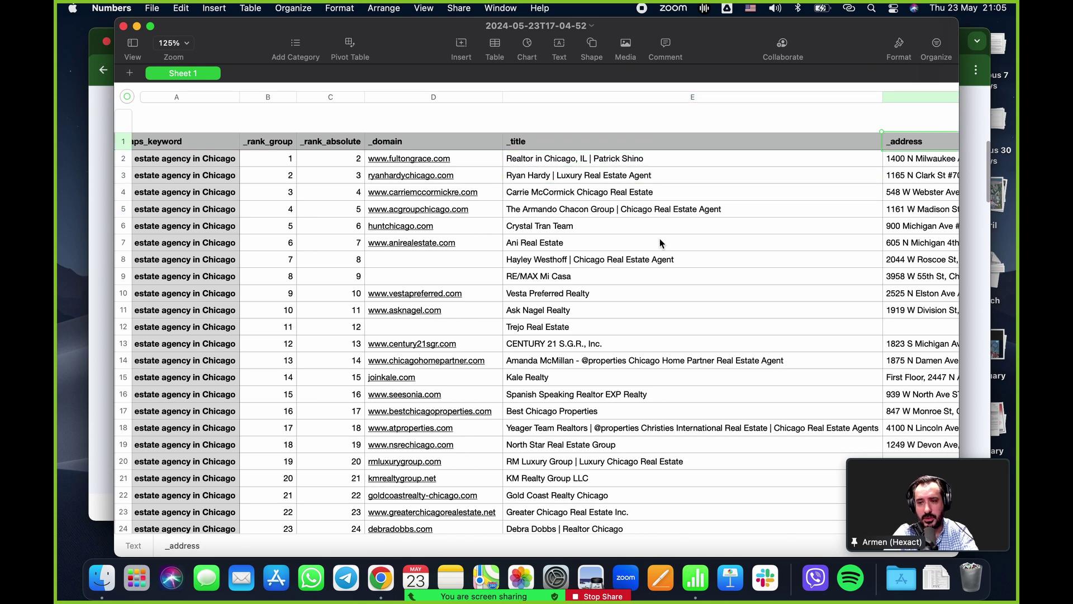
- Step across the _url, _snippet, _place_id, _phone, _main_image, _category and _feature_id columns
scroll(660, 243, right, 10)
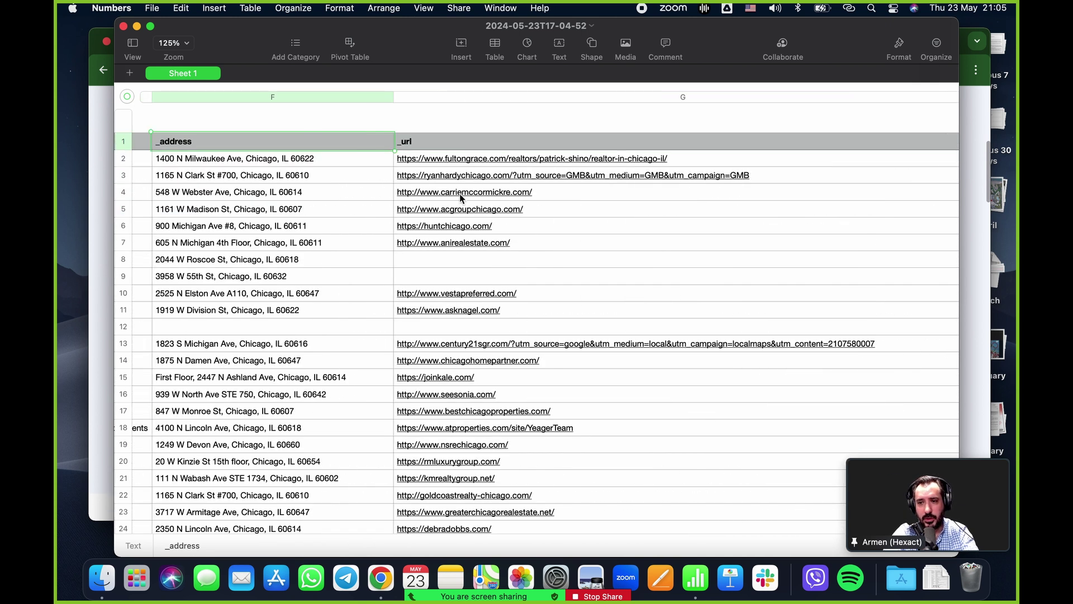
click(454, 146)
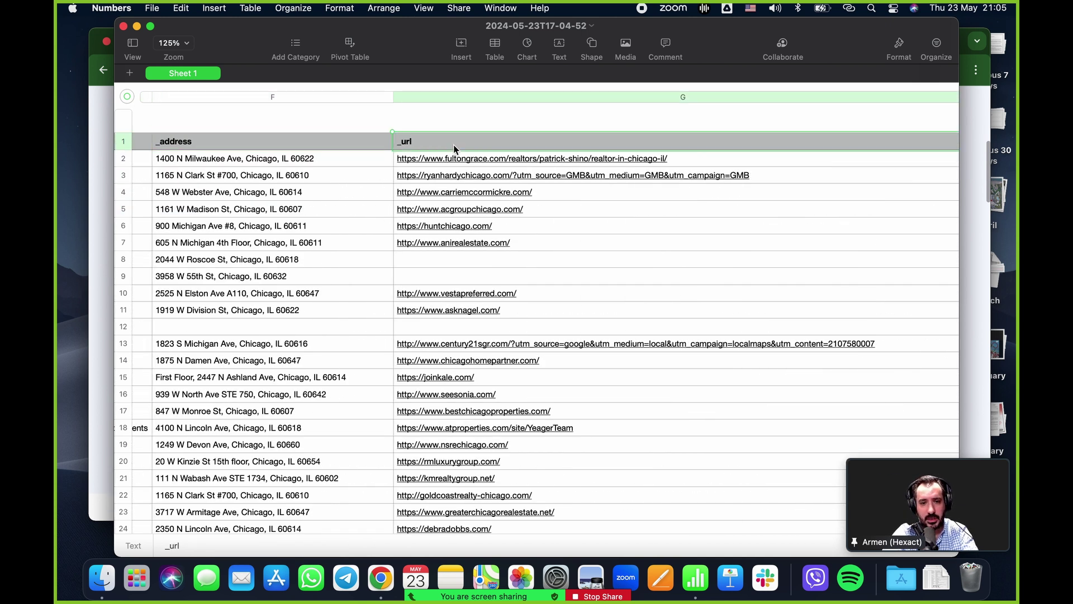
key(Down)
key(Down)
key(Up)
key(Up)
key(Right)
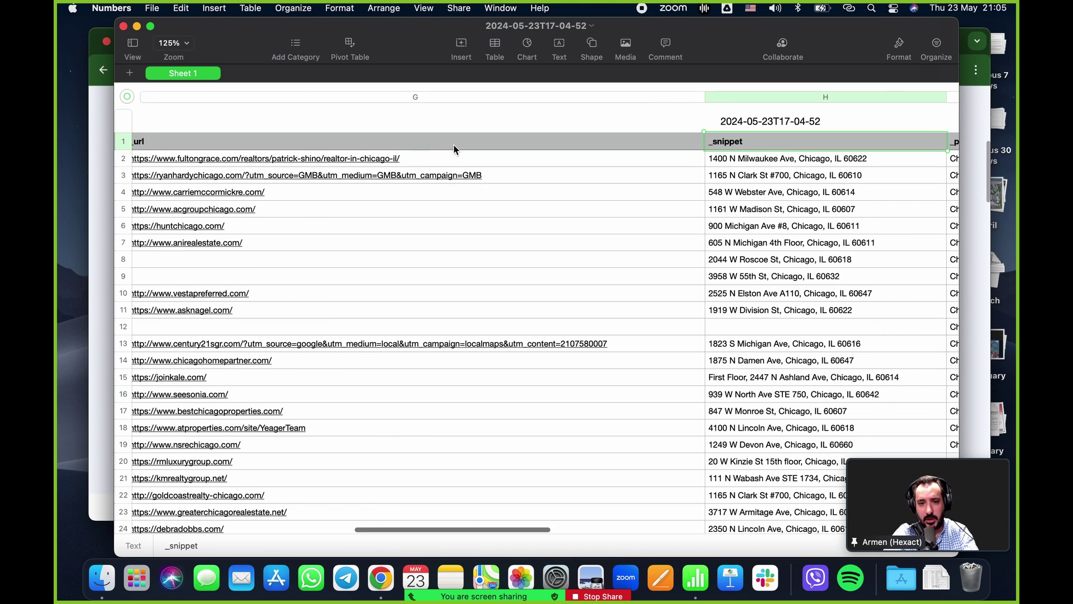
key(Right)
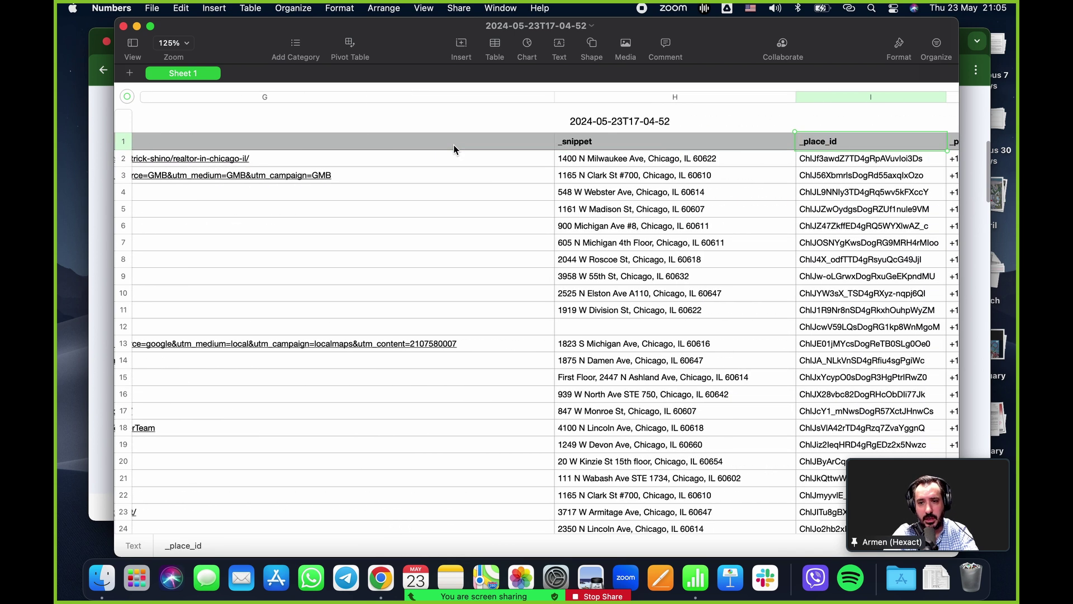
key(Right)
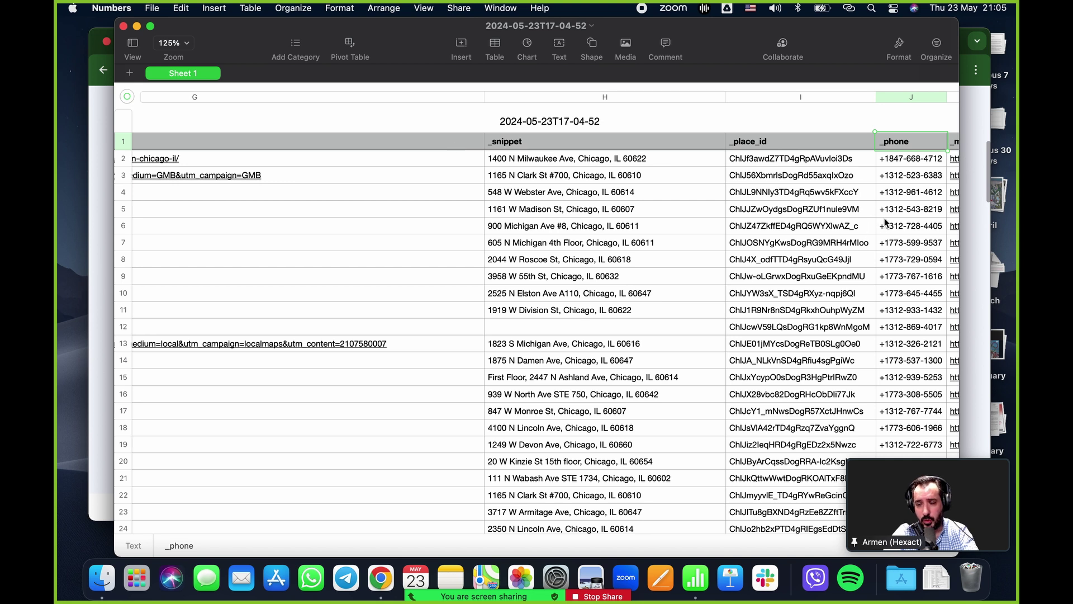
key(Right)
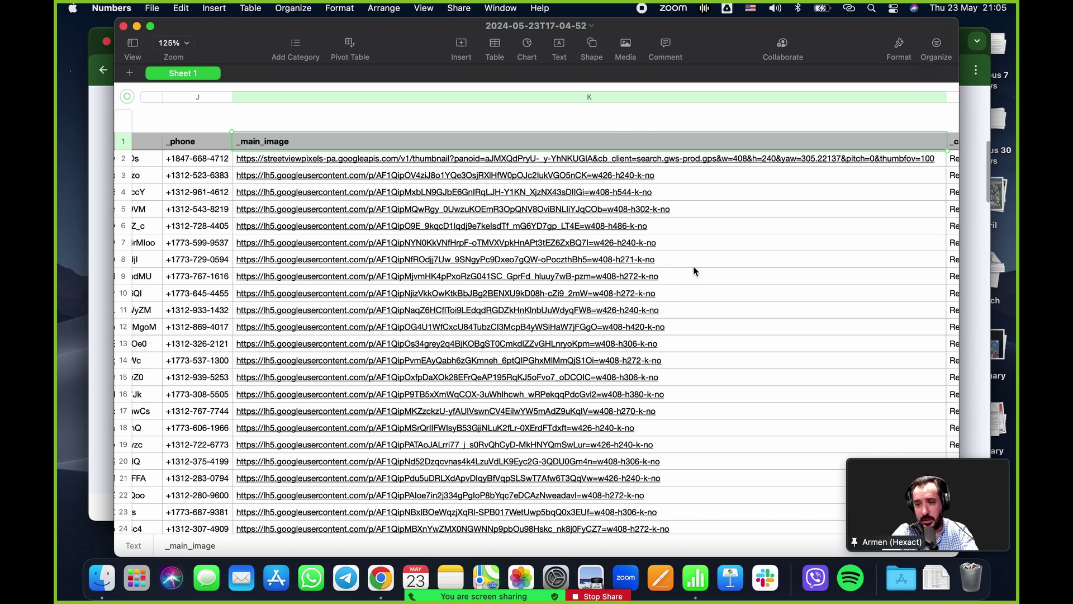
key(Right)
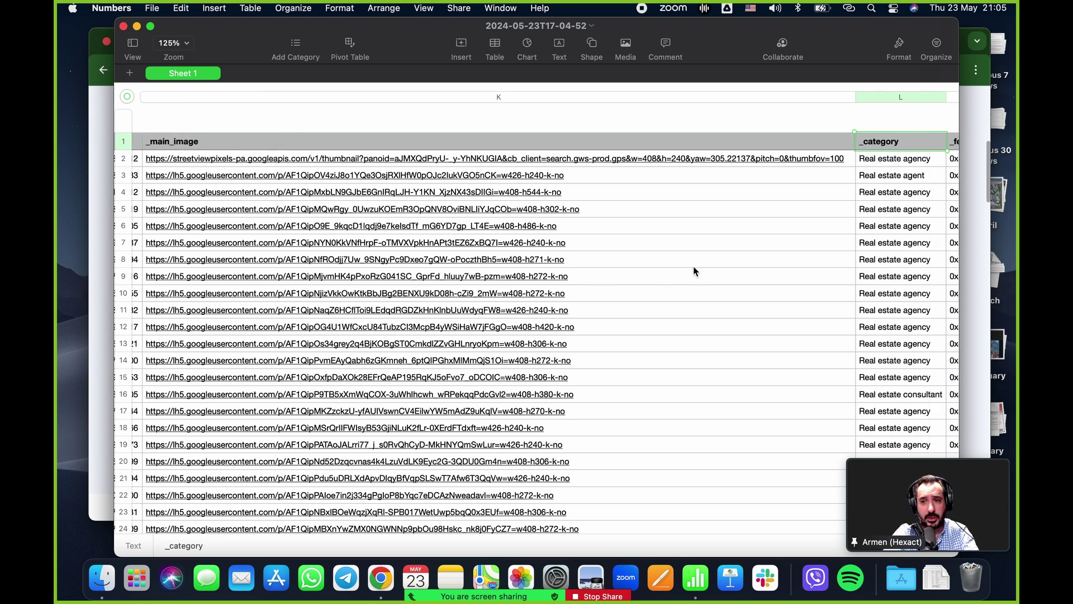
click(908, 400)
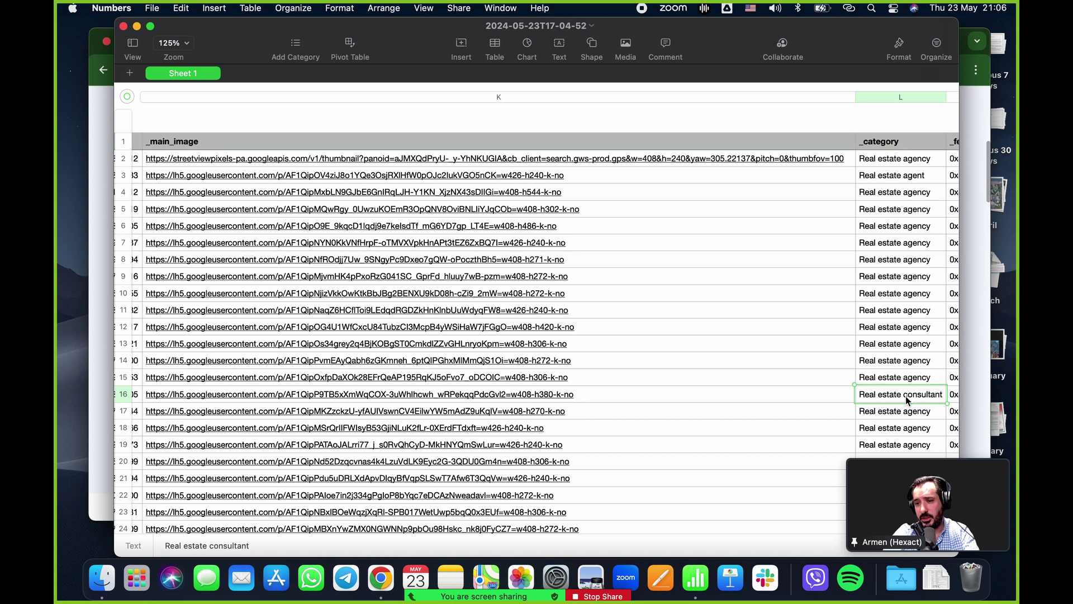
click(904, 145)
key(Right)
key(Right)
key(Right)
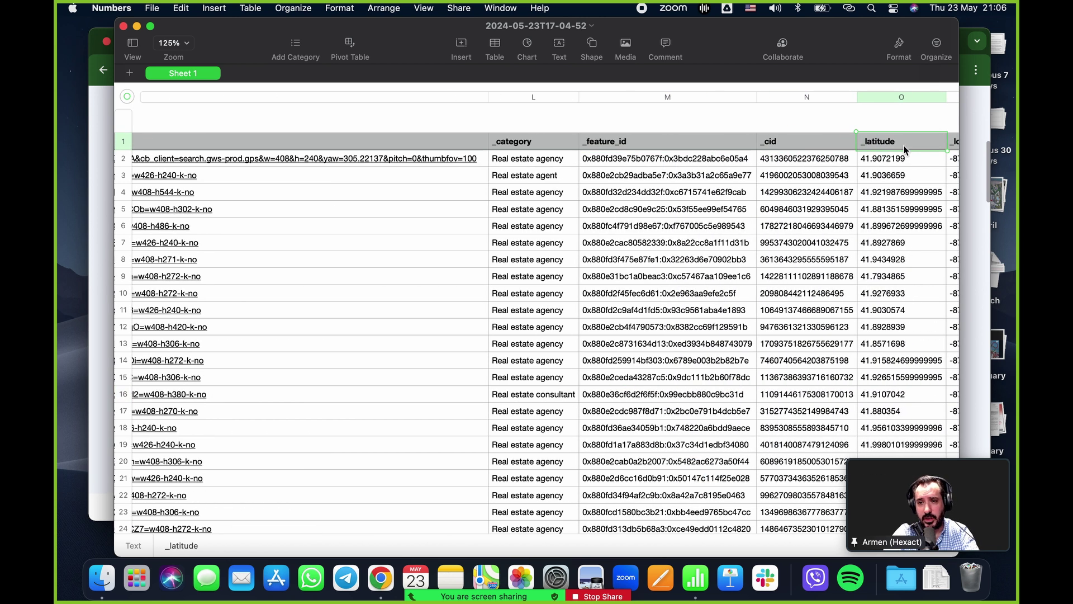
- Return to the _maps_keyword column and scroll to row 101, confirming the last rank is 100
scroll(904, 145, right, 2)
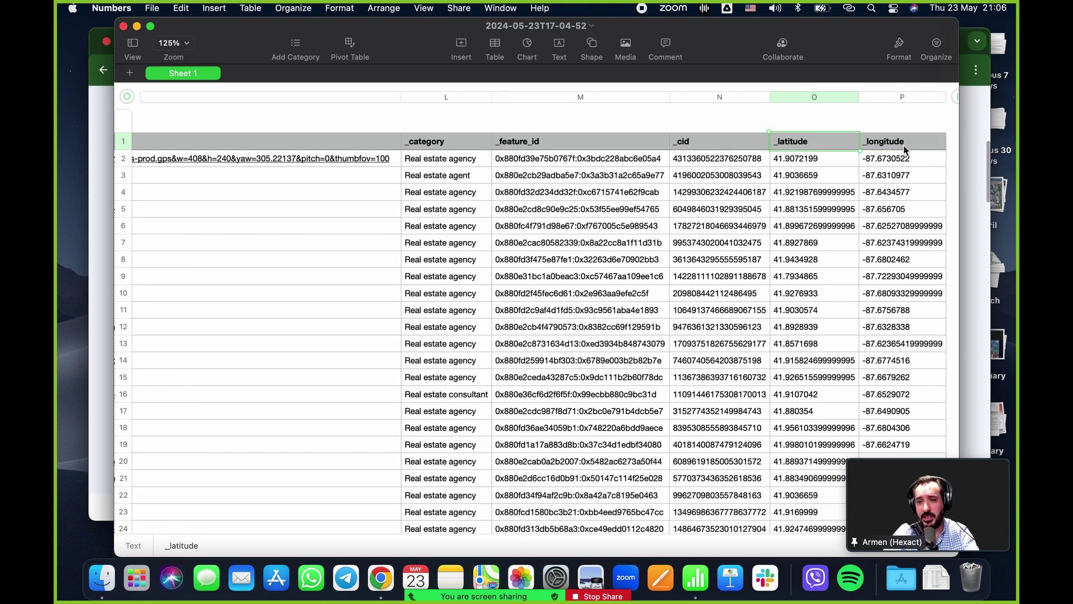
key(Left)
key(Left)
key(Left)
key(Left)
key(Left)
key(Left)
key(Left)
key(Left)
key(Left)
key(Left)
key(Left)
key(Left)
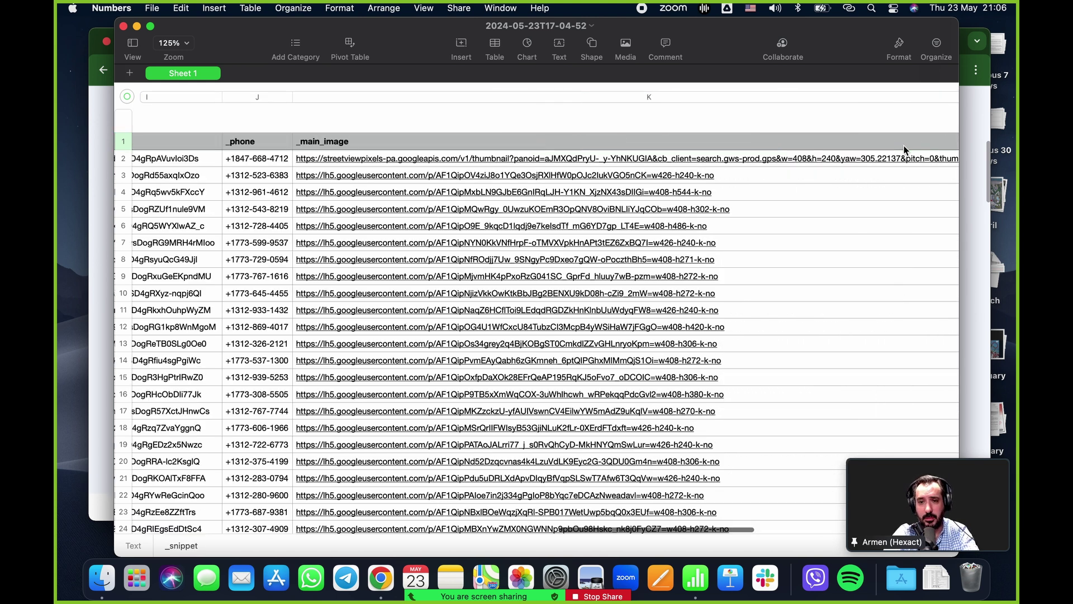
key(Left)
key(Left)
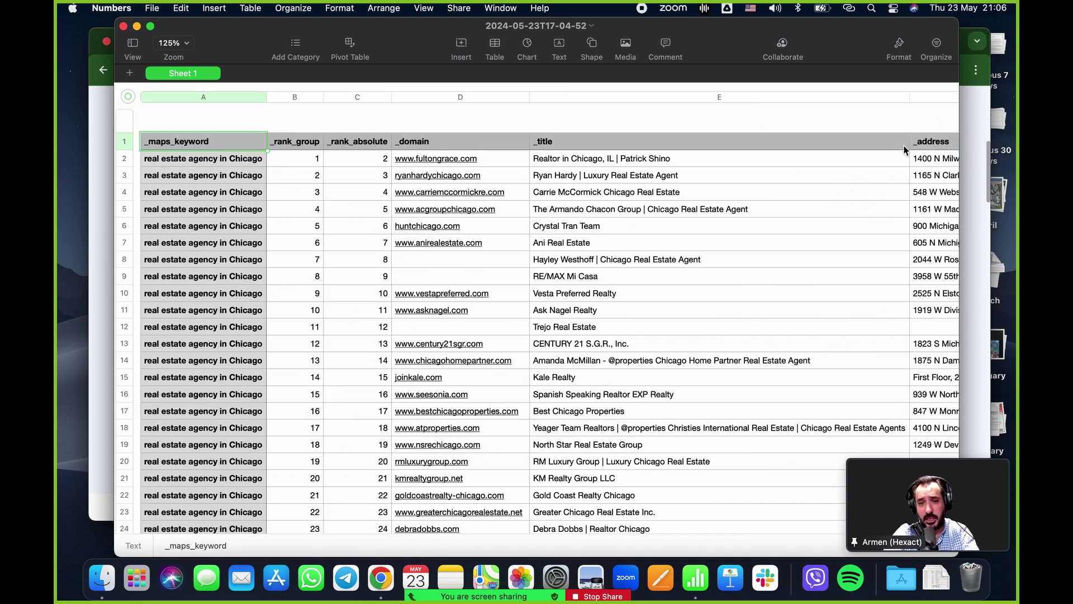
scroll(709, 417, down, 20)
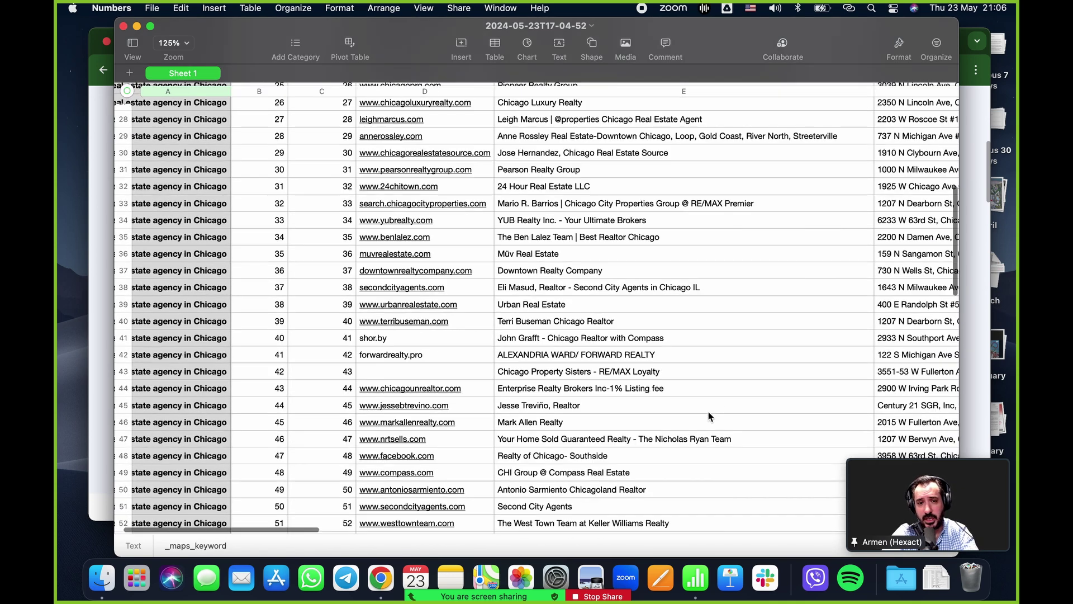
scroll(709, 413, down, 5)
scroll(709, 413, right, 1)
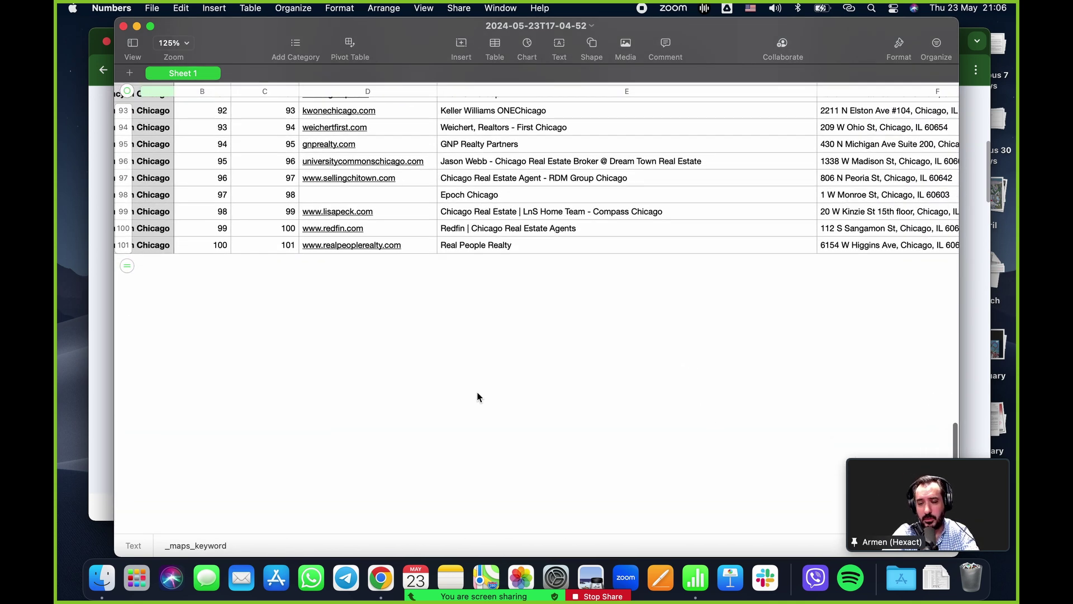
click(207, 260)
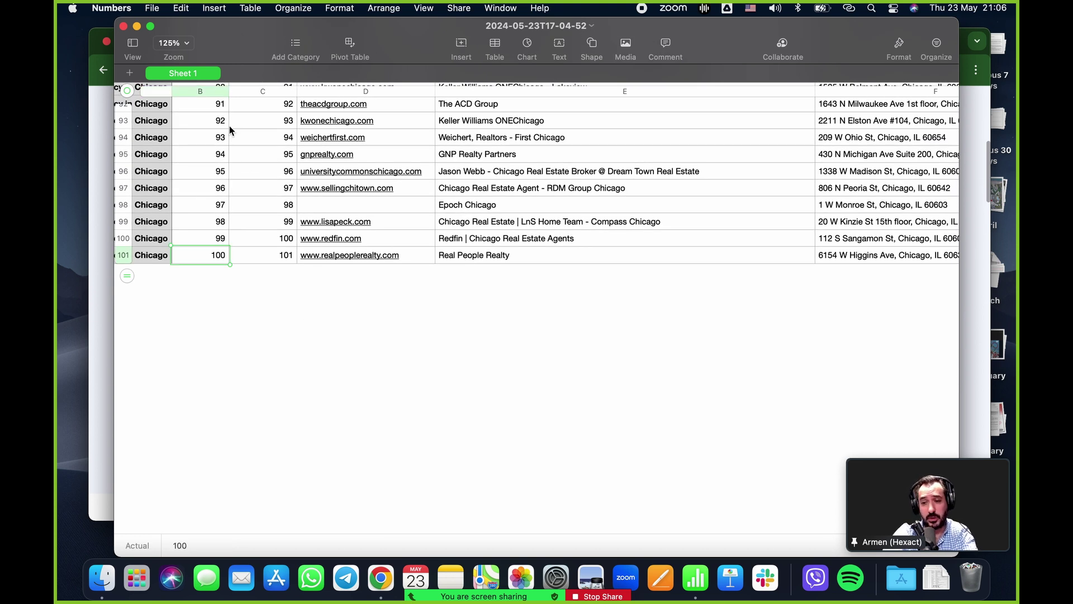
scroll(355, 271, up, 15)
scroll(355, 270, right, 1)
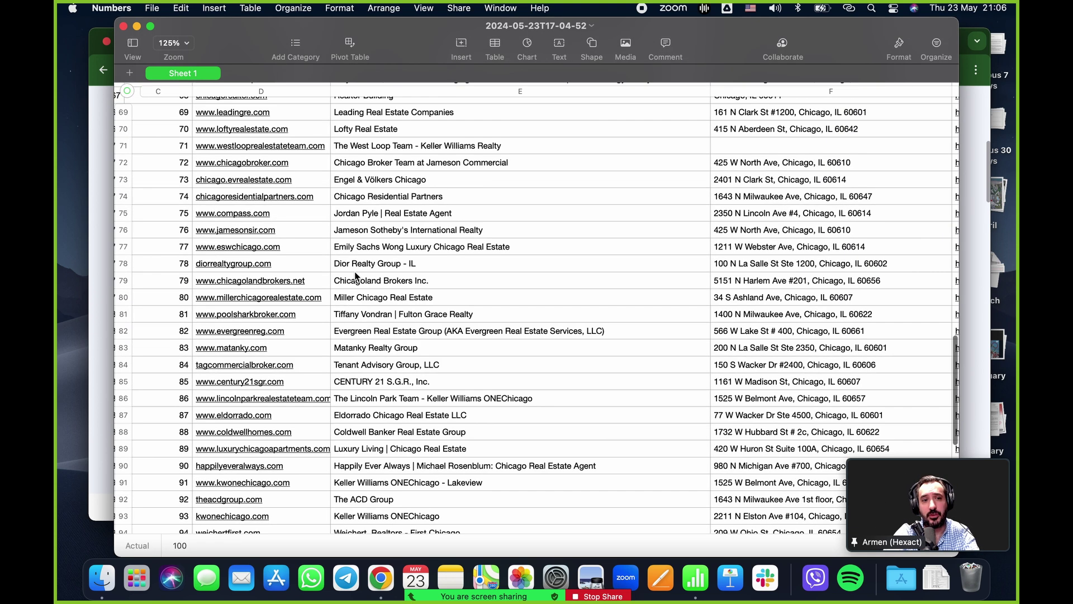
scroll(356, 274, left, 3)
scroll(356, 274, up, 6)
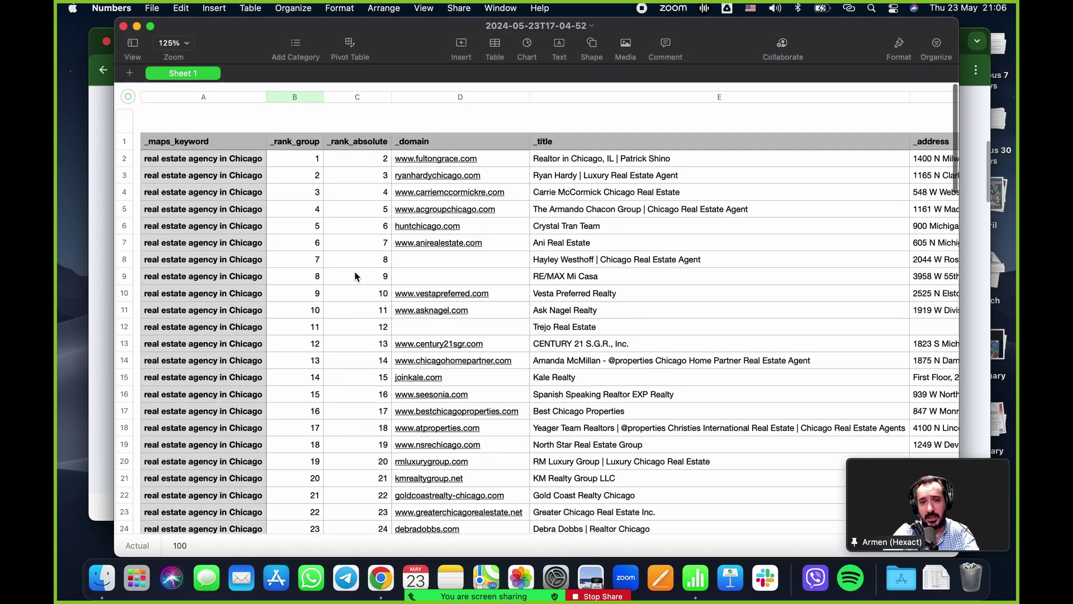
- Return to the scraper, switch to Google Search and enter the keyword 'job listings'
click(124, 26)
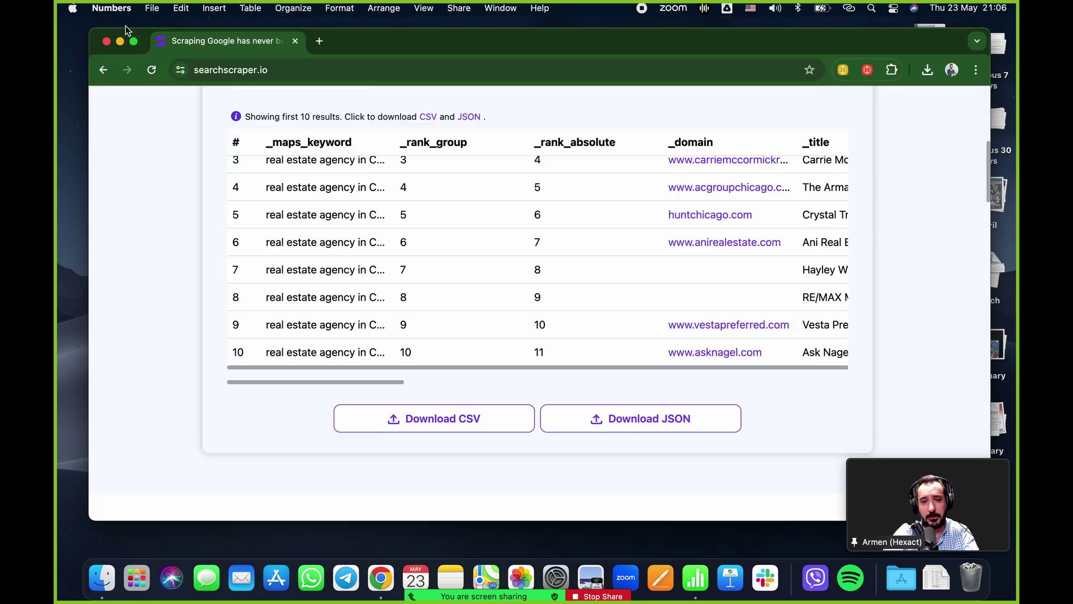
scroll(407, 263, up, 10)
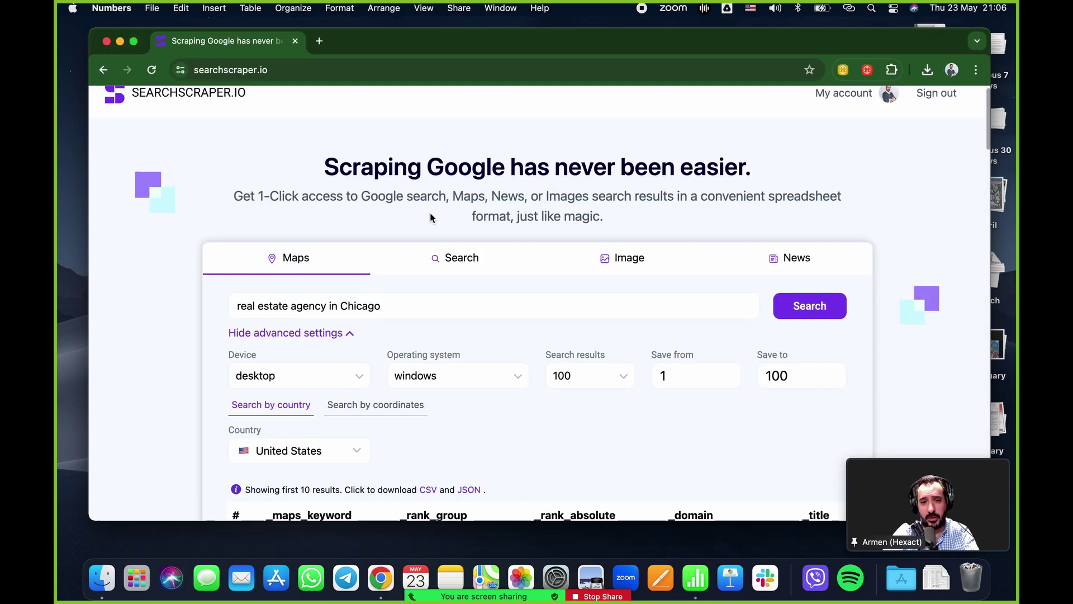
click(459, 260)
click(473, 263)
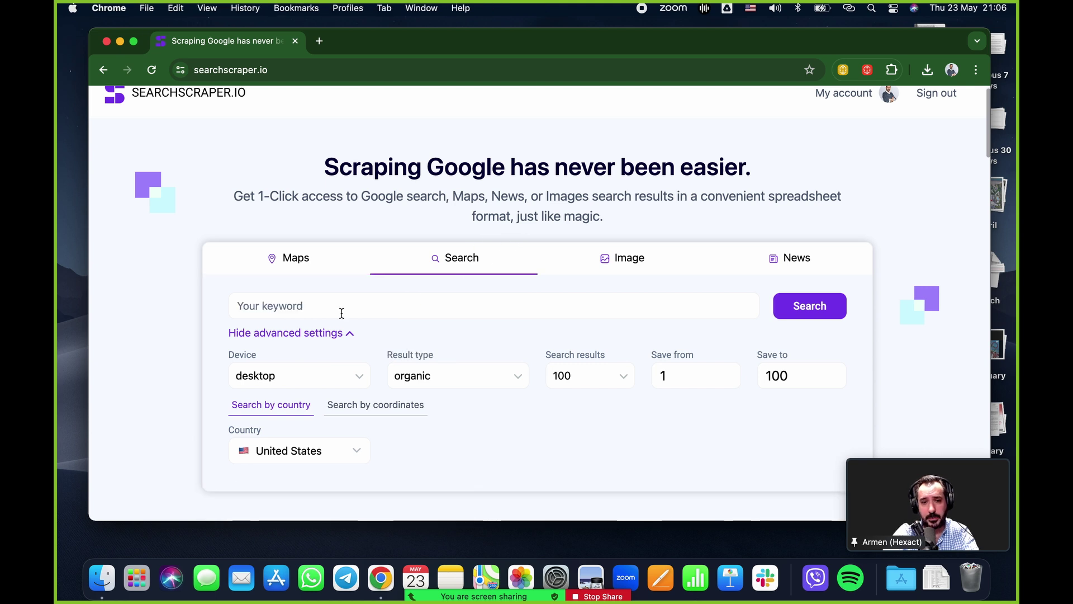
click(291, 311)
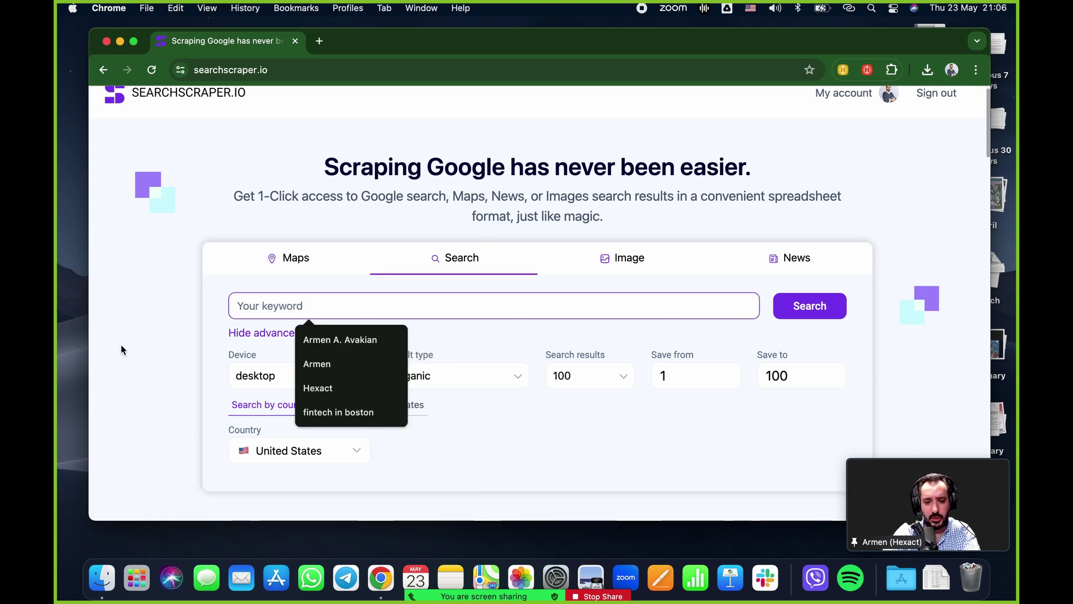
text(fintech company)
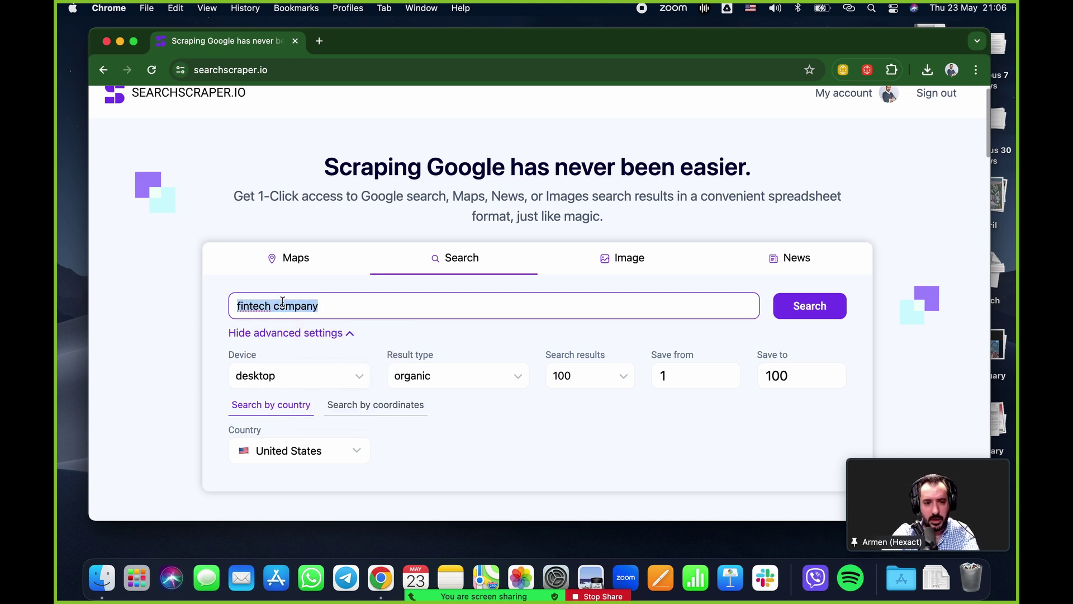
text(job listings)
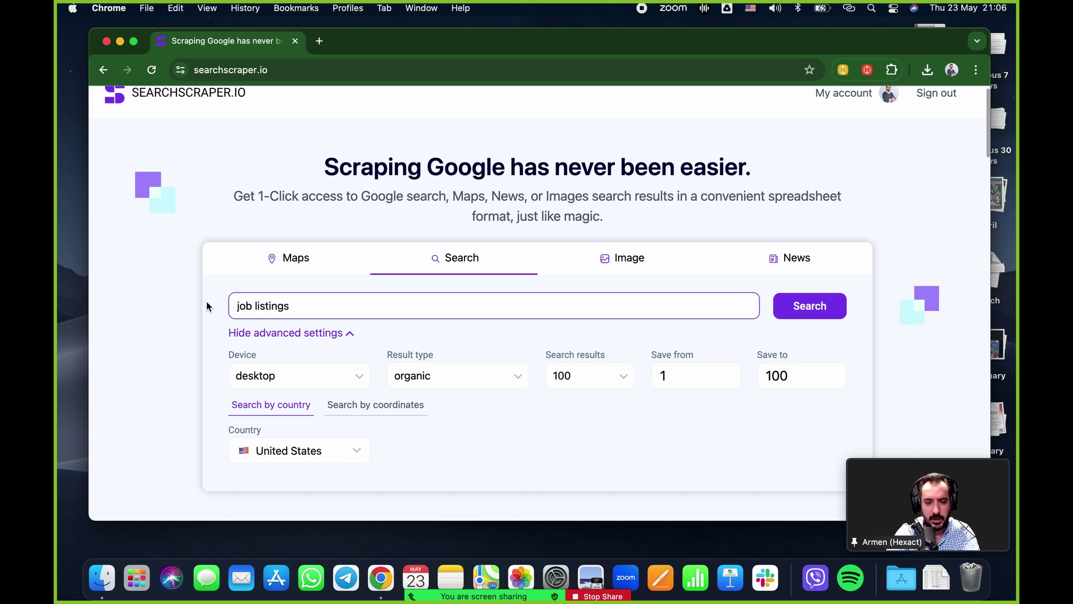
- Run the organic 100-result United States search and scroll down to the results preview
scroll(206, 305, down, 2)
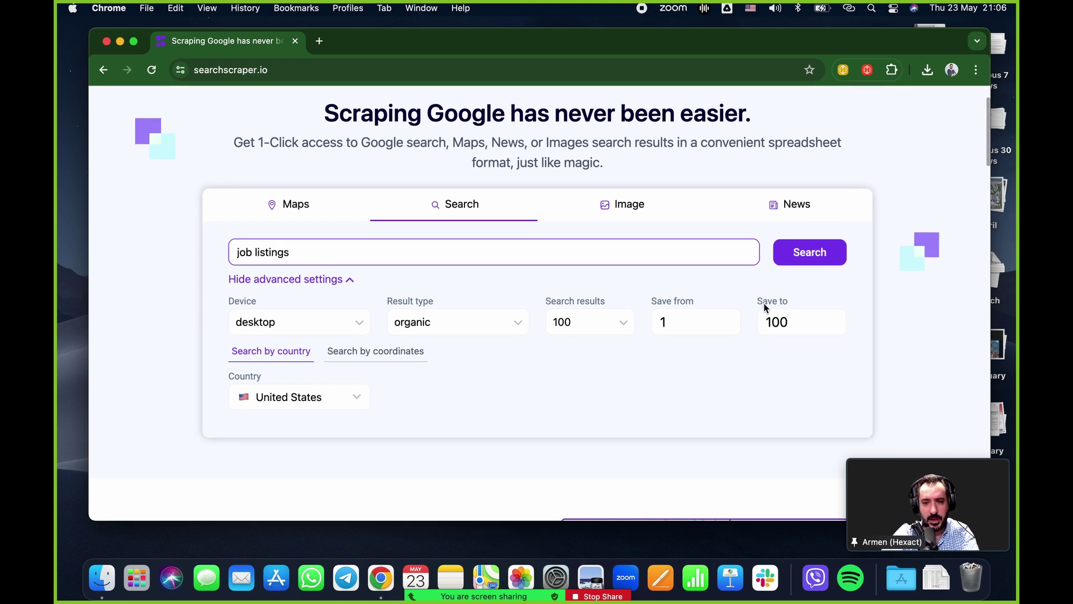
click(813, 256)
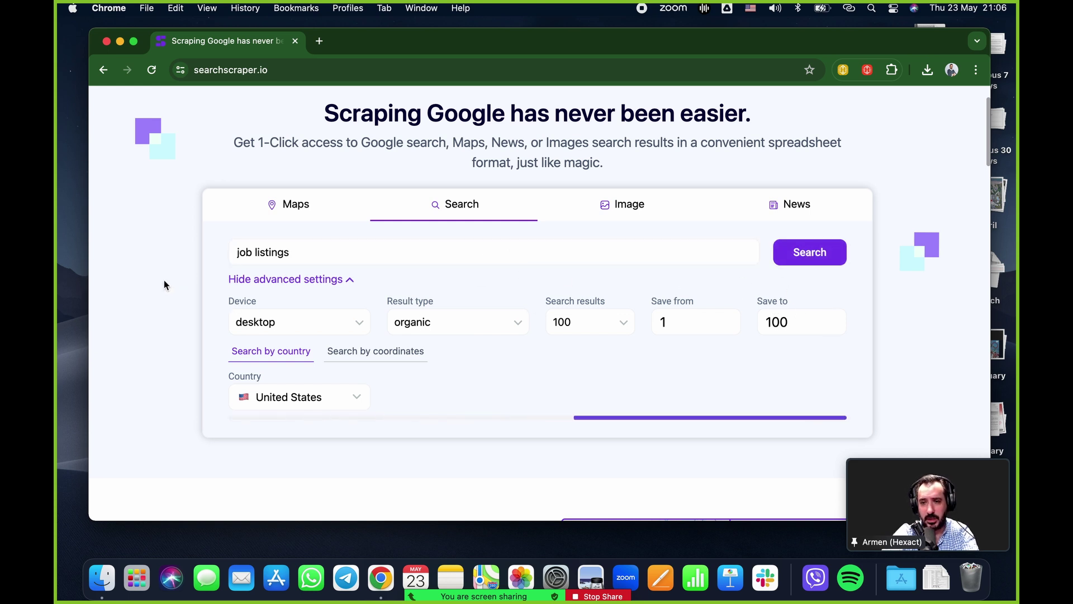
scroll(163, 280, down, 1)
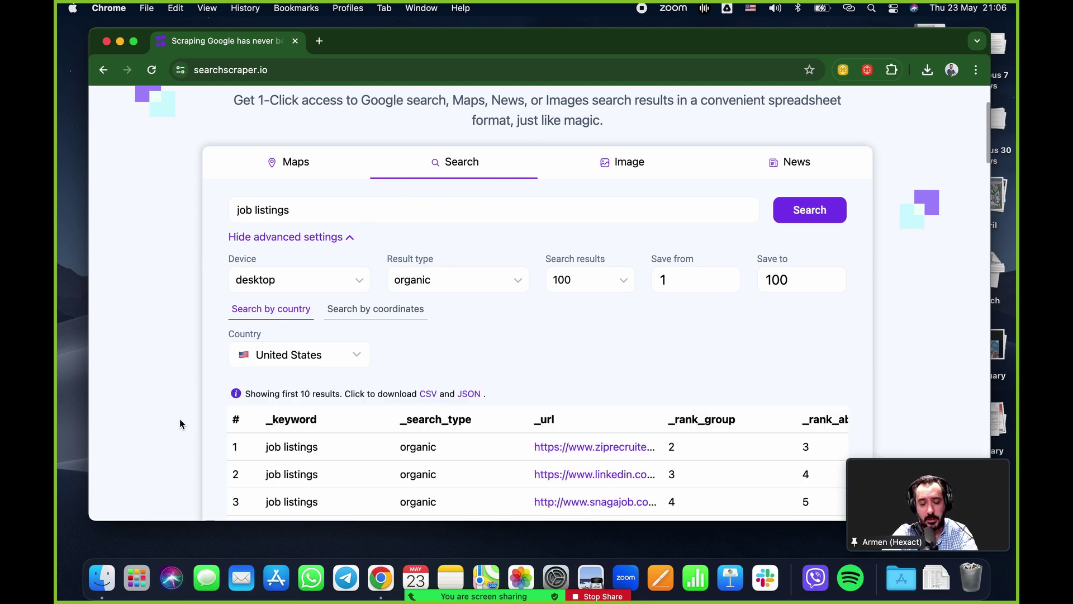
scroll(137, 357, down, 6)
click(444, 338)
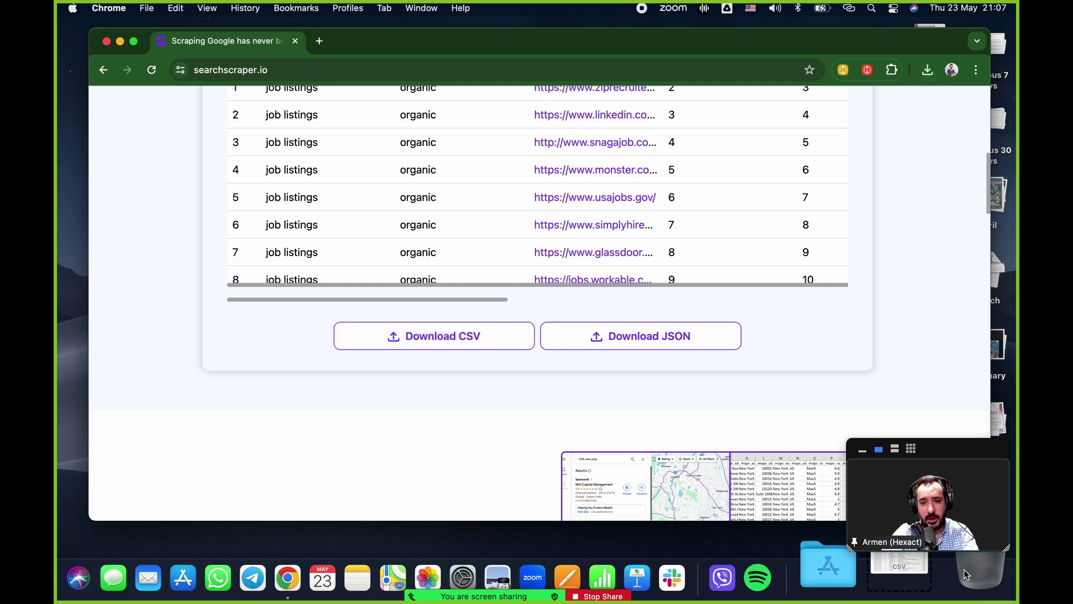
drag(957, 455, 957, 391)
click(927, 592)
click(956, 499)
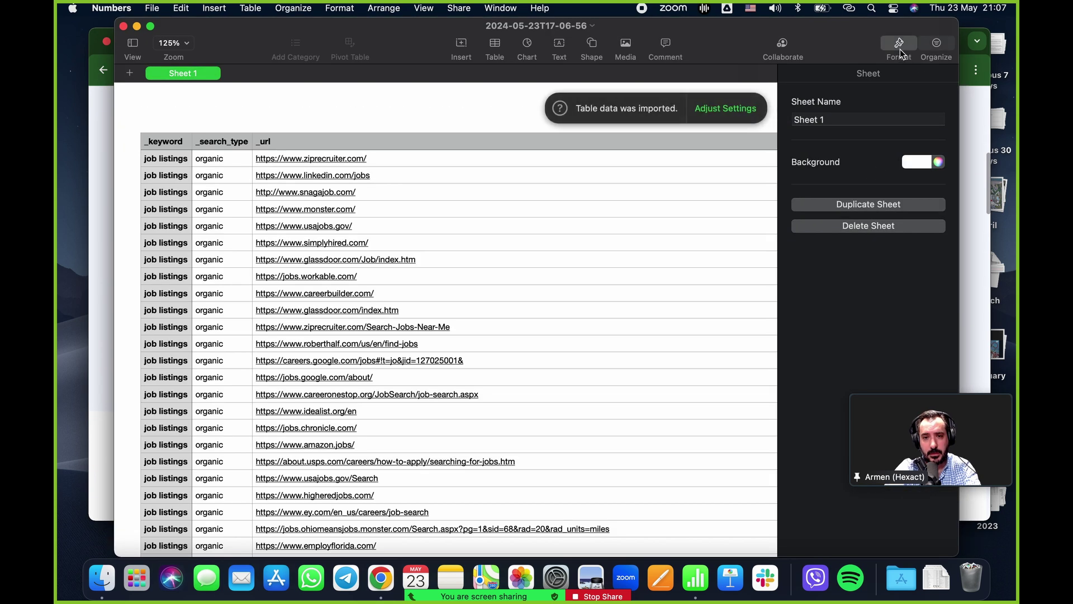
click(899, 45)
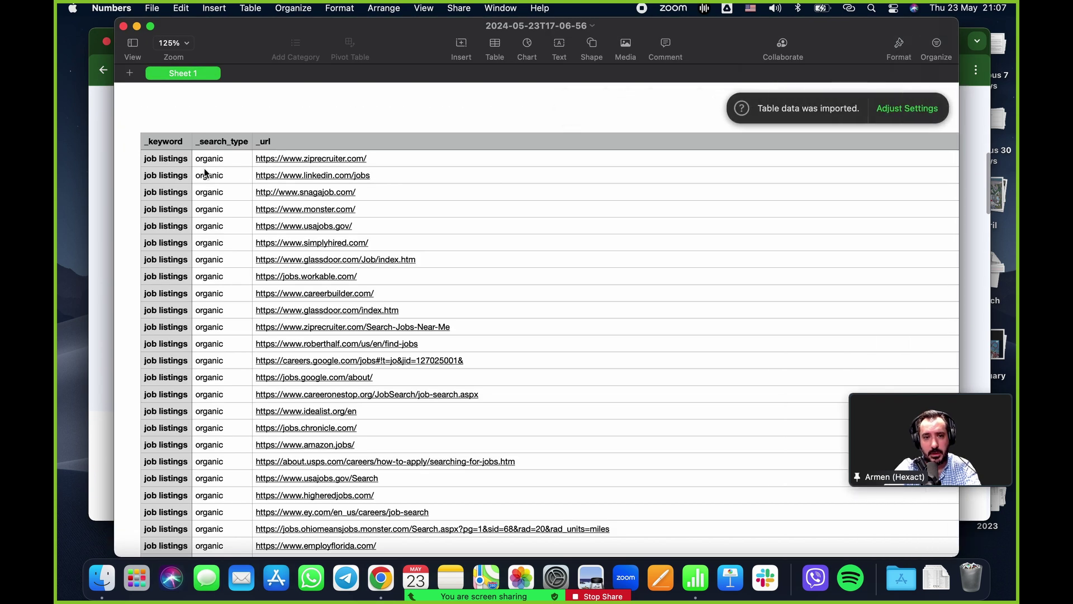
click(293, 141)
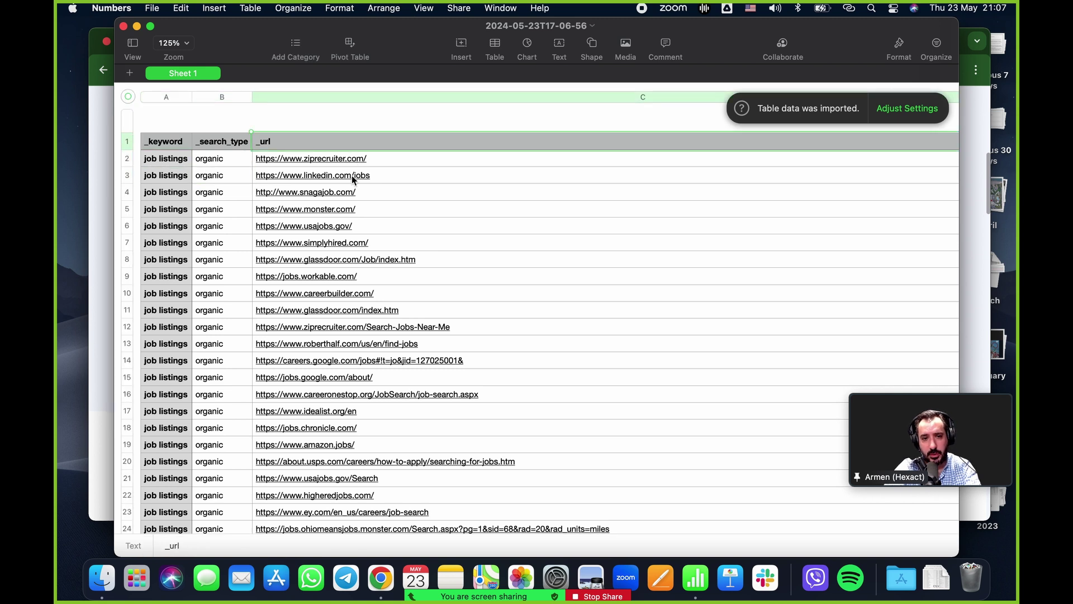
double_click(384, 144)
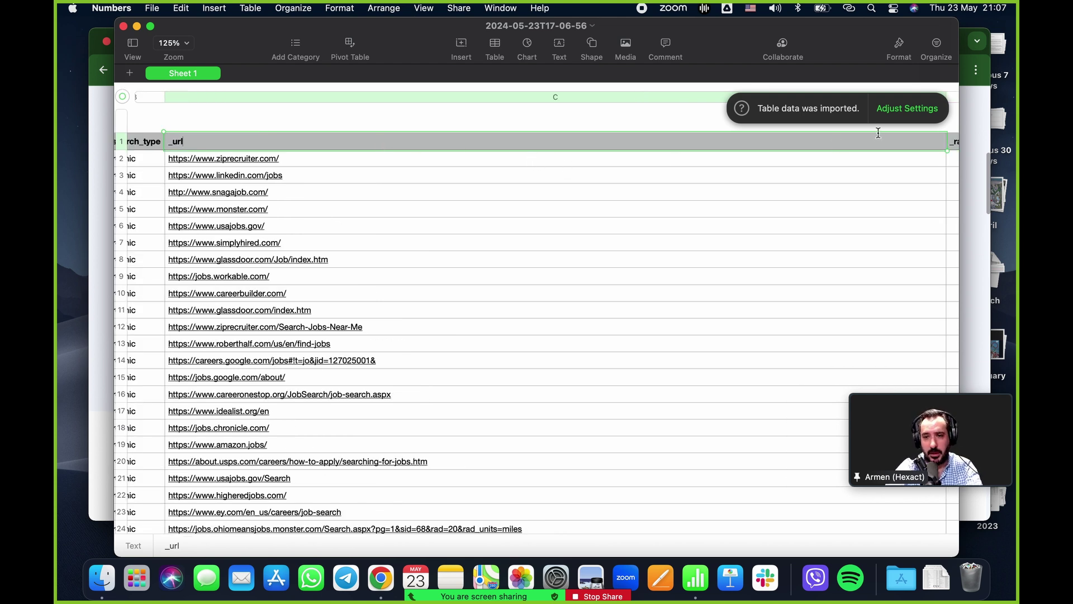
key(Tab)
key(Tab)
key(Tab)
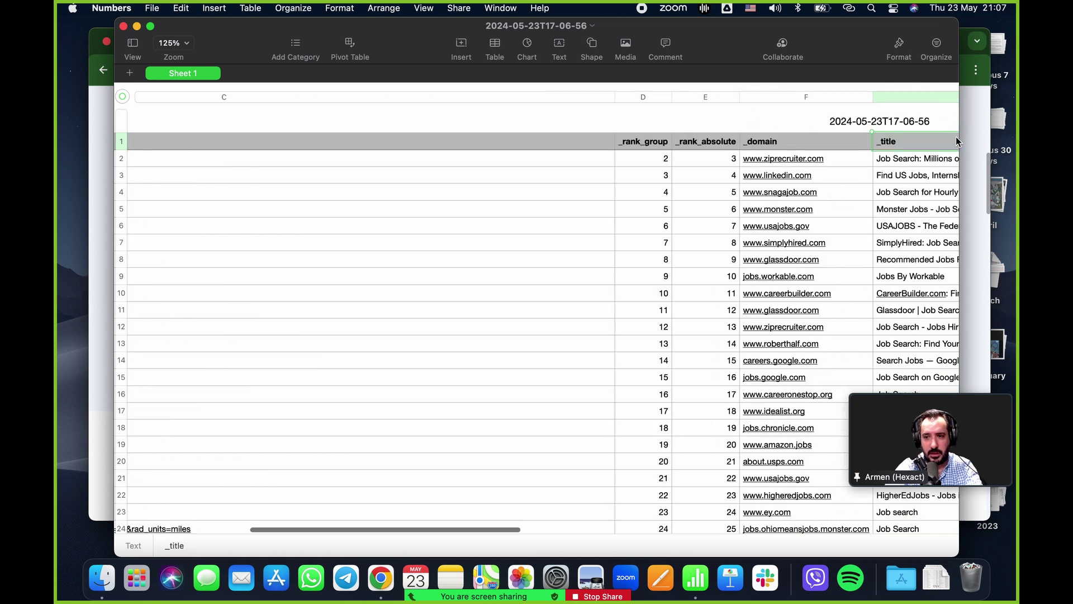
key(shift+Tab)
key(Tab)
key(Tab)
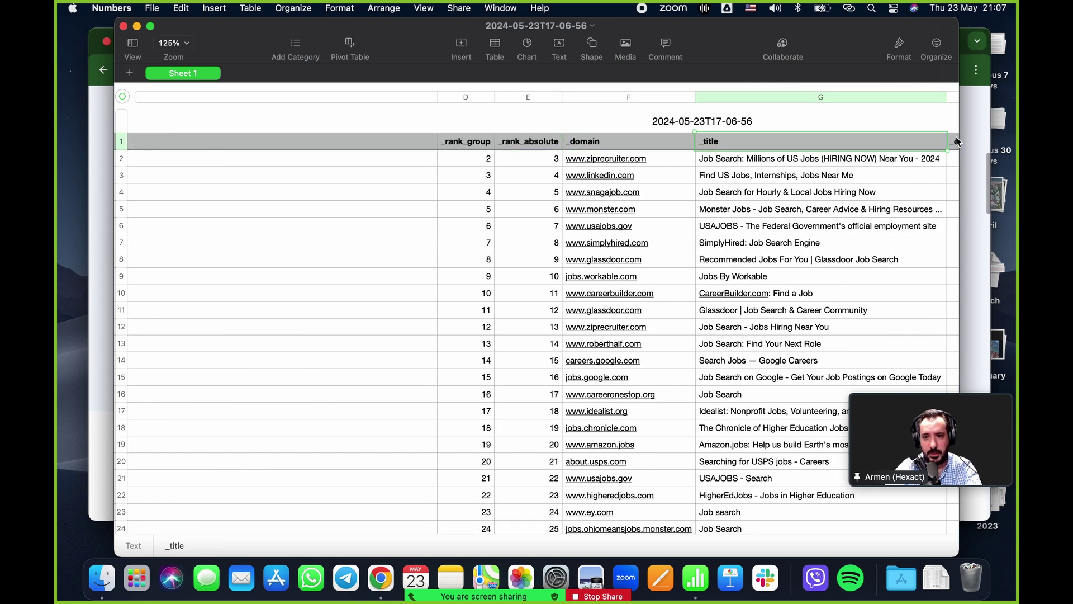
key(Down)
key(Down)
key(Down)
key(Down)
key(Down)
key(Up)
key(Up)
key(Up)
key(Up)
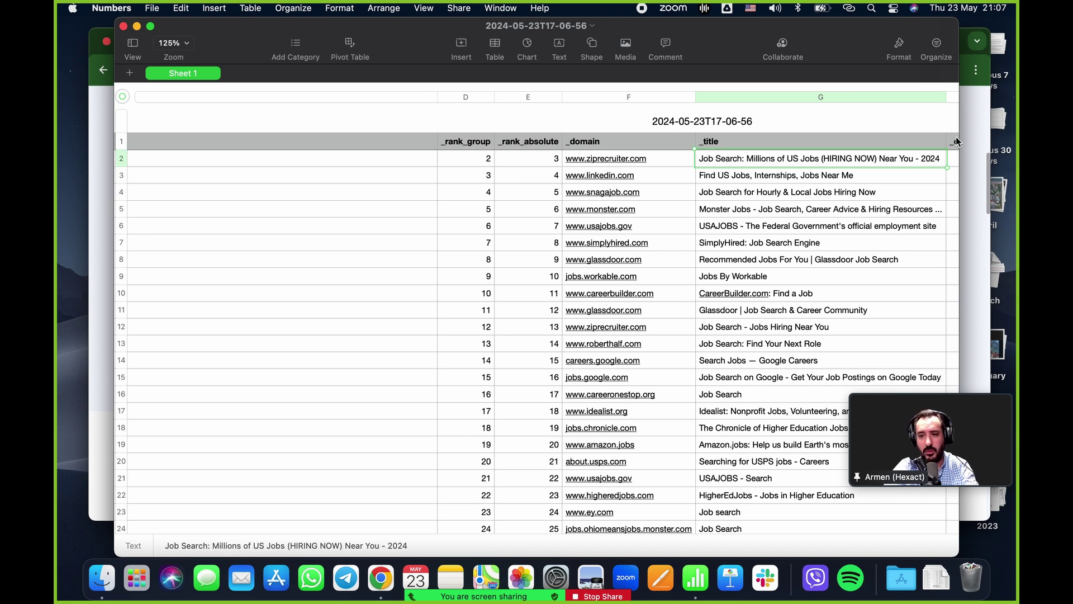
key(Tab)
key(Tab)
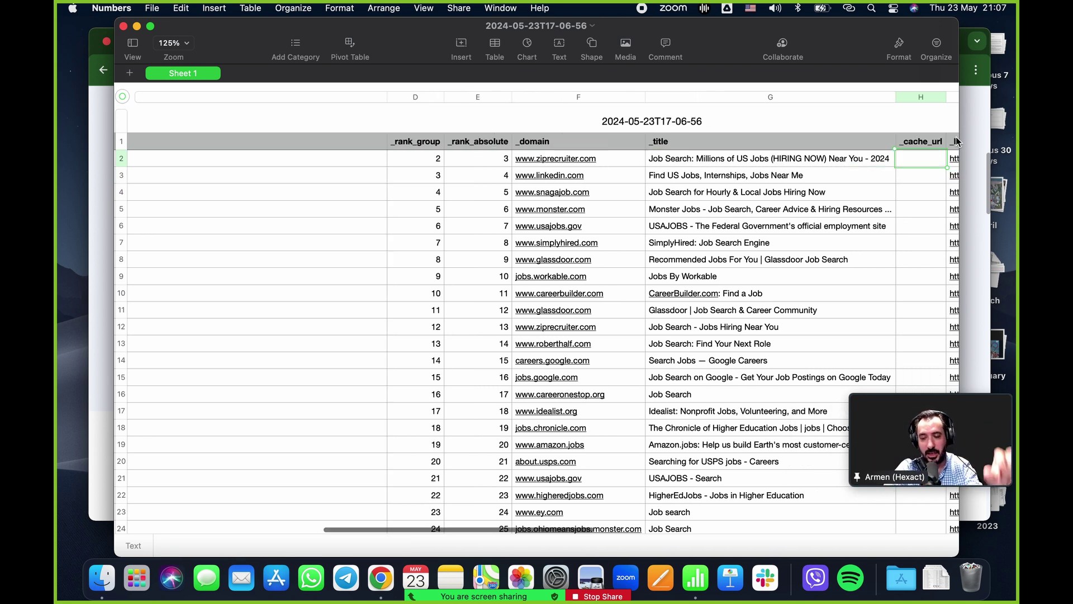
key(Tab)
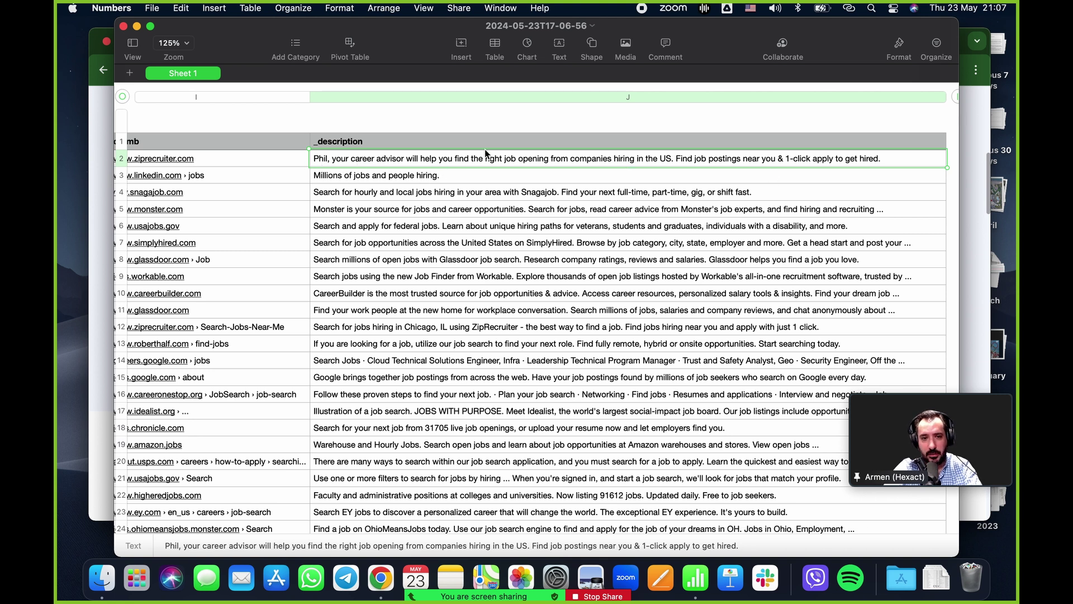
click(392, 259)
key(Down)
key(Down)
key(Down)
key(Down)
key(Down)
key(Down)
scroll(390, 274, down, 15)
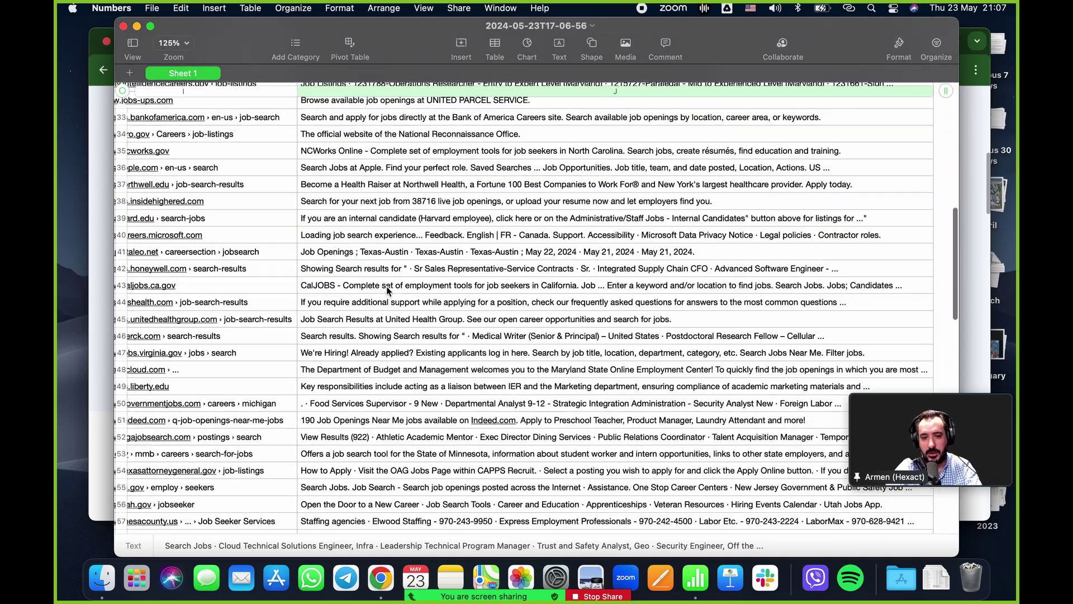
scroll(388, 289, down, 10)
scroll(388, 290, left, 10)
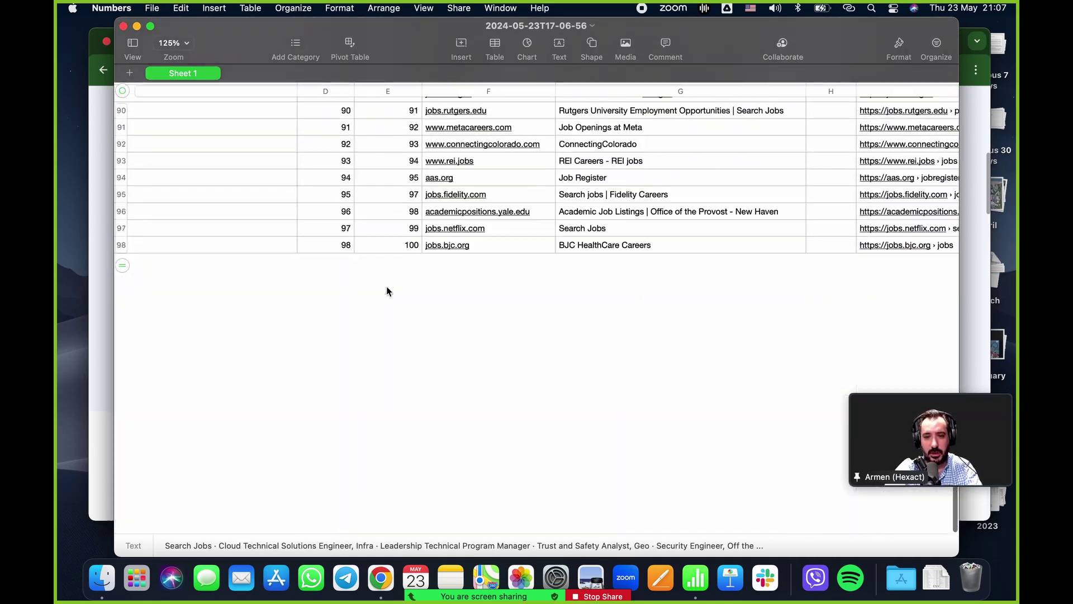
click(392, 246)
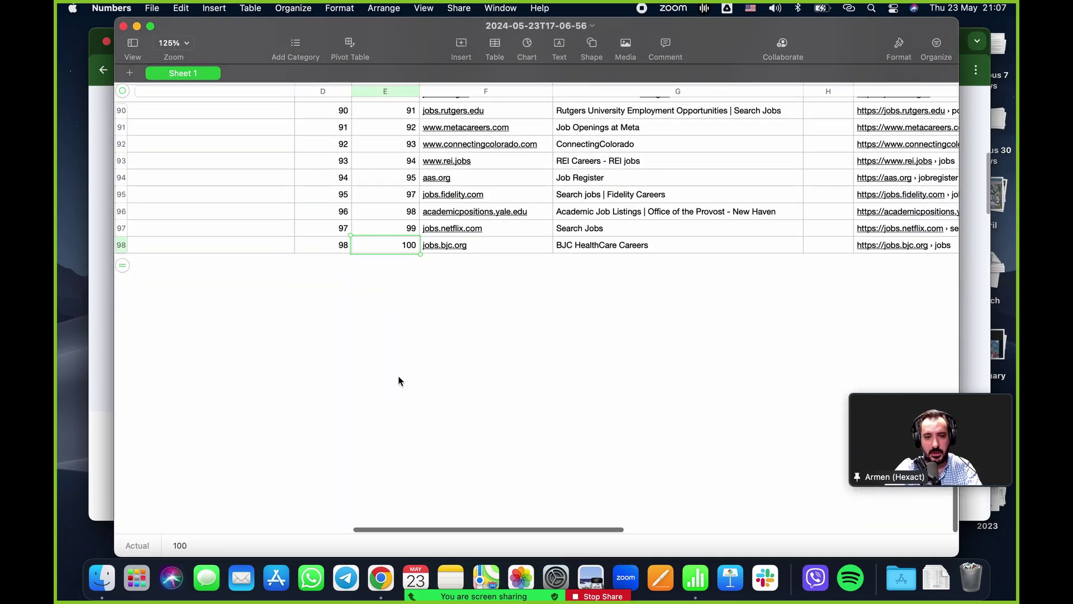
scroll(398, 375, up, 20)
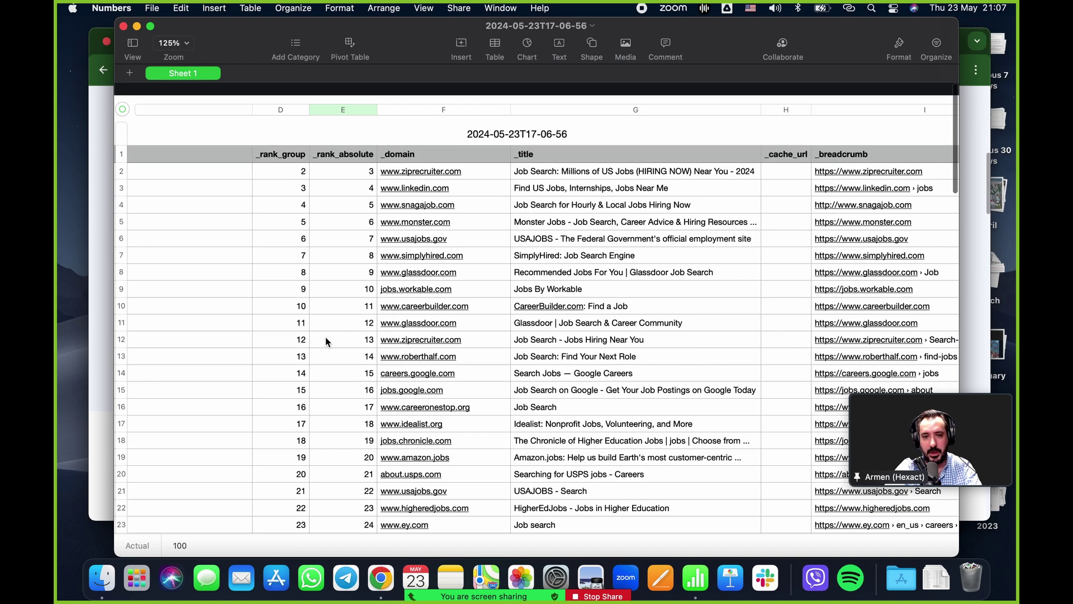
- Close the job listings spreadsheet and run a Google Image search for 'lemon'
click(124, 26)
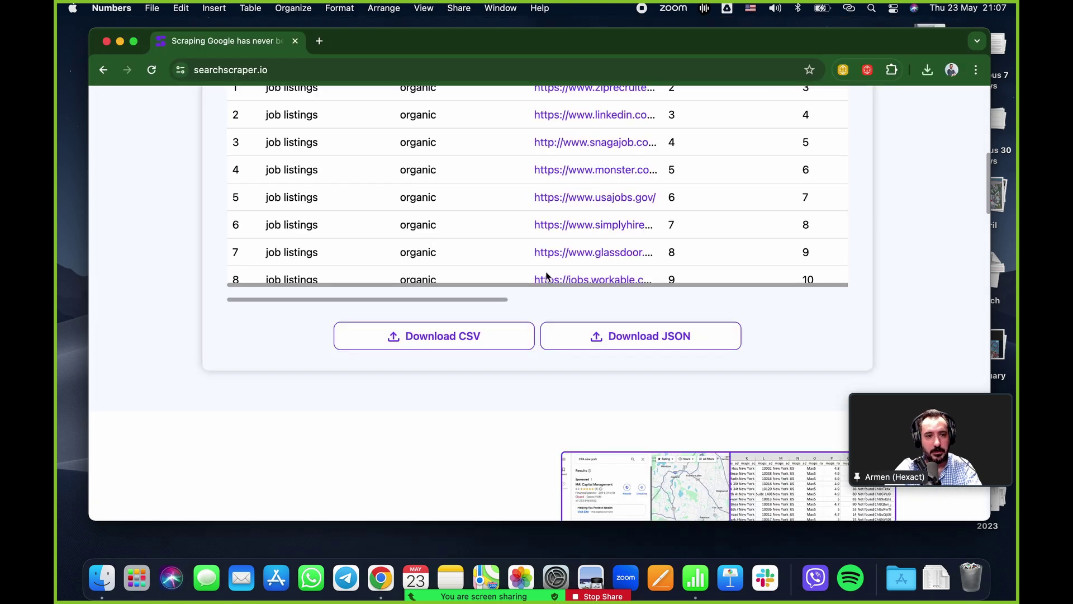
scroll(169, 219, down, 6)
scroll(168, 219, up, 15)
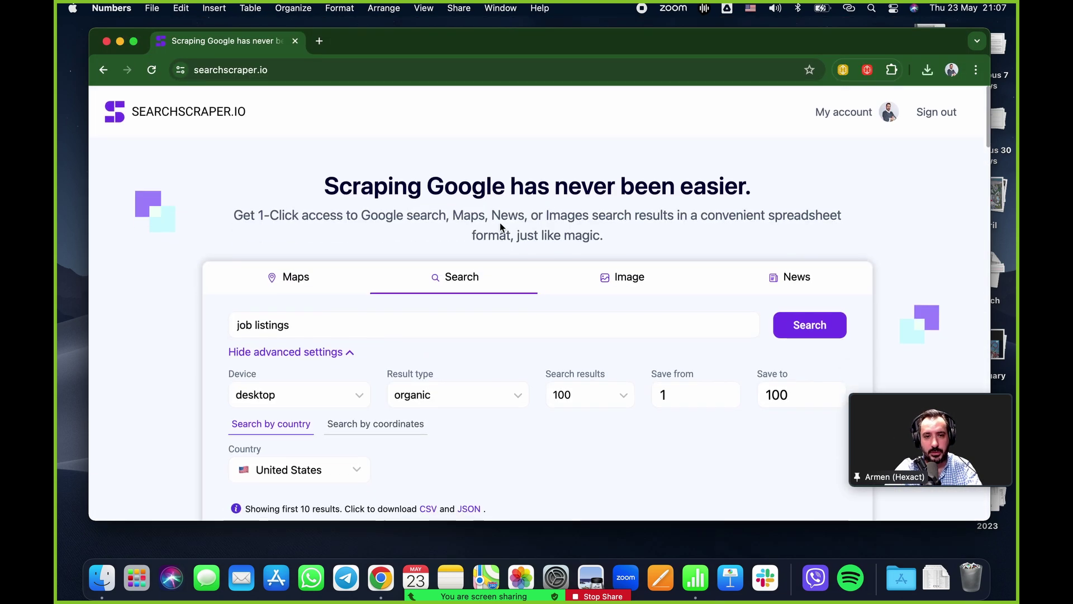
click(621, 277)
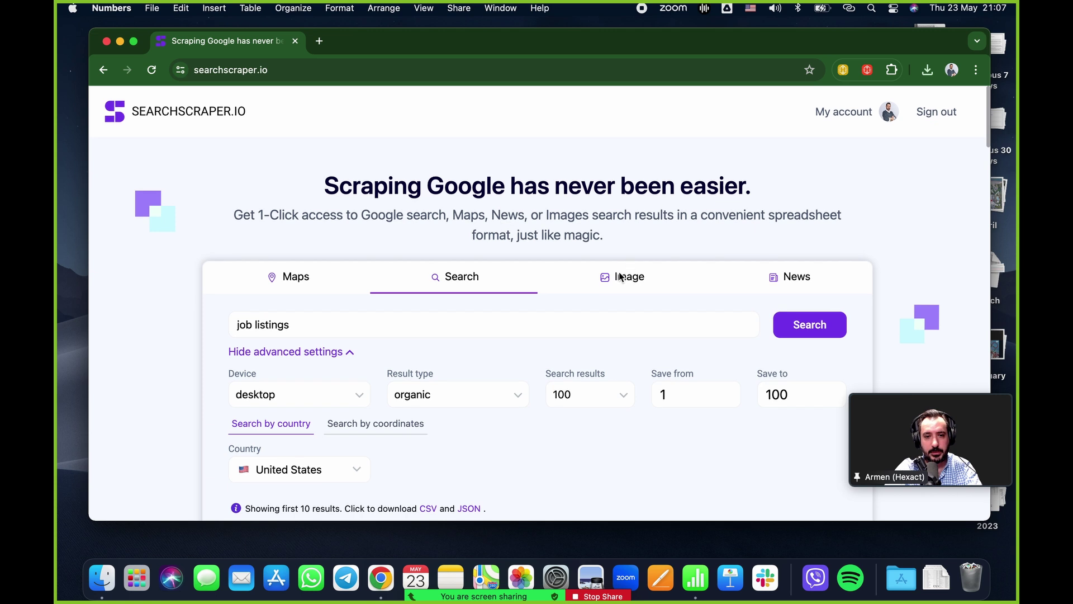
click(292, 323)
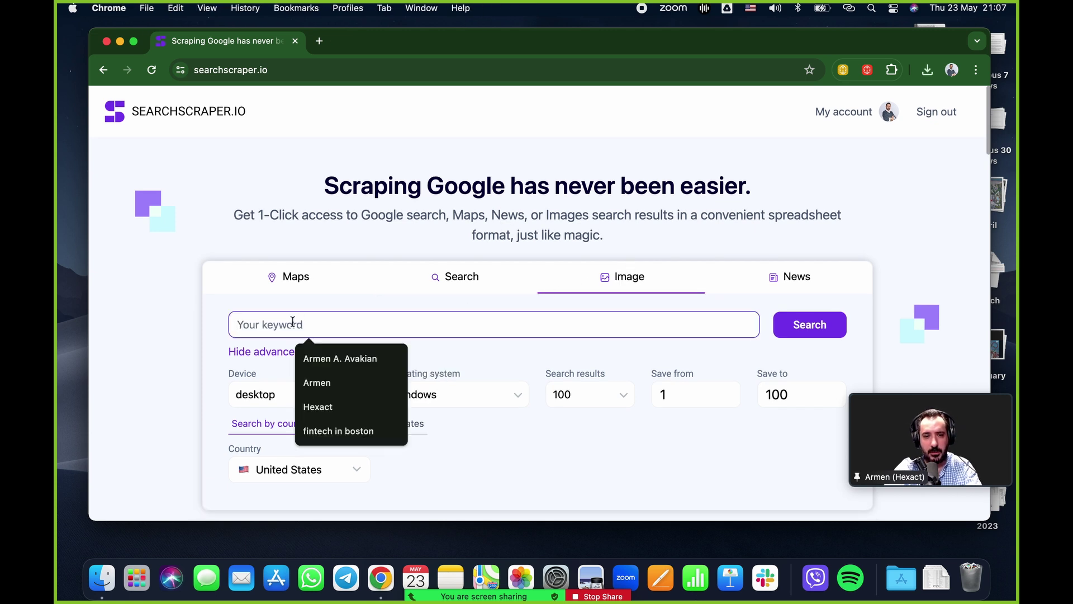
text(lemon)
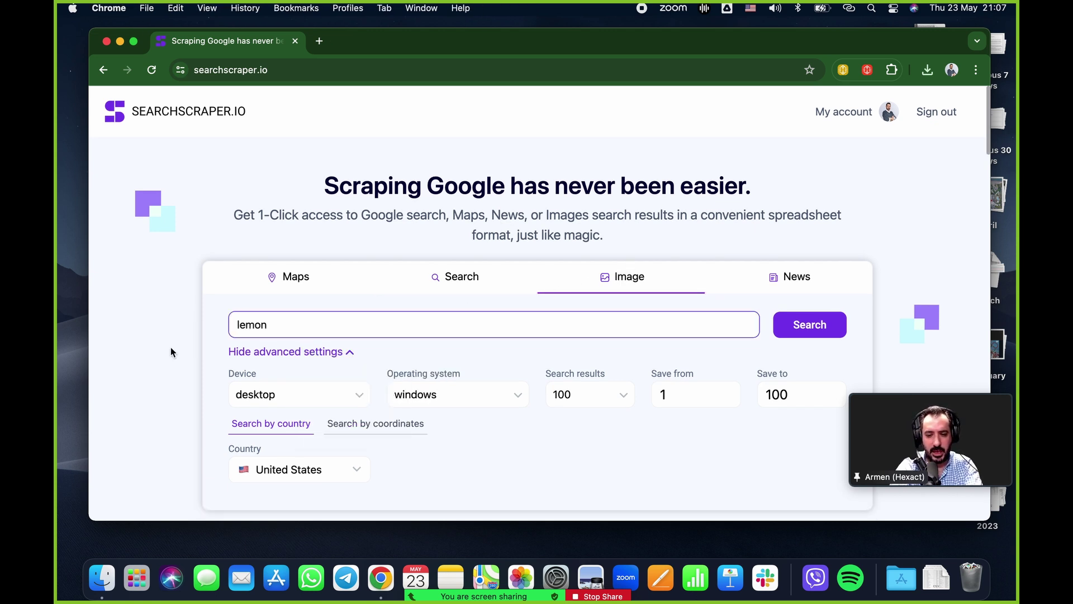
scroll(179, 352, down, 2)
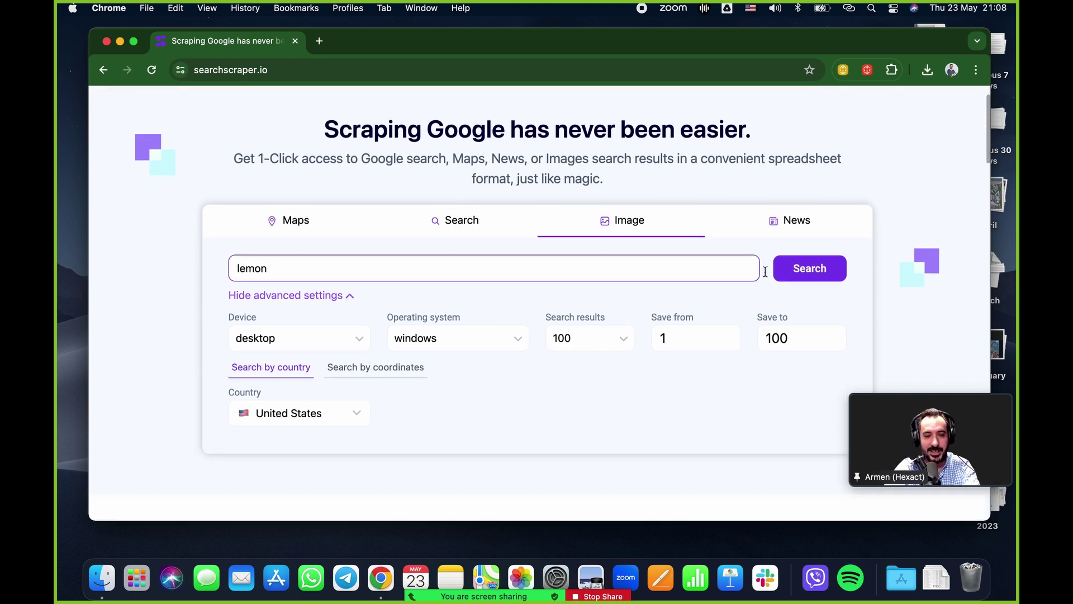
click(782, 272)
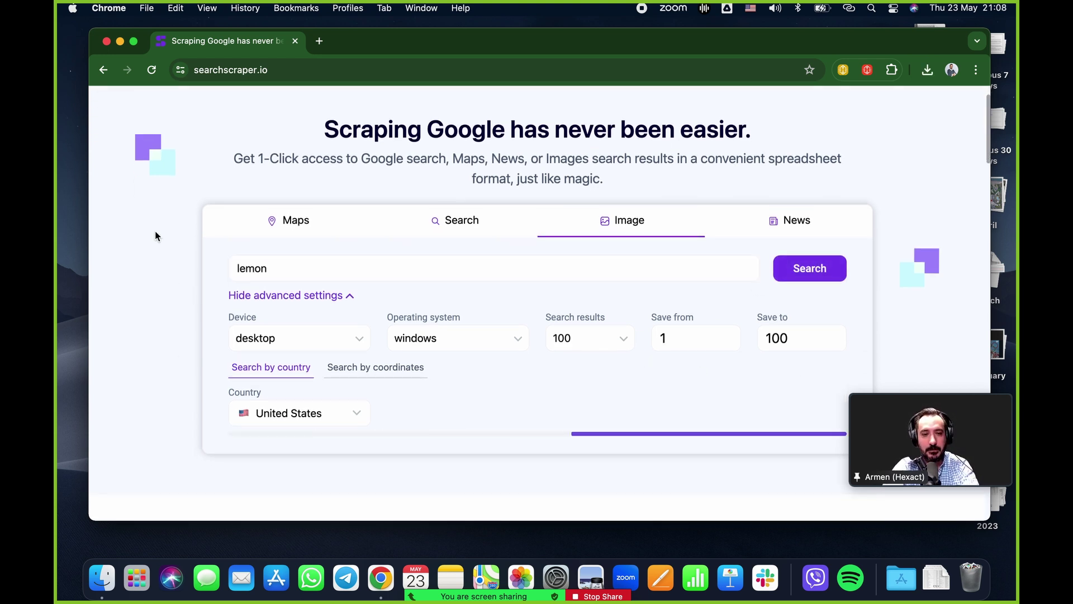
- Download the lemon results CSV and open 2024-05-23T17-08-06 in Numbers
scroll(159, 283, down, 3)
scroll(177, 302, down, 4)
click(469, 426)
click(931, 556)
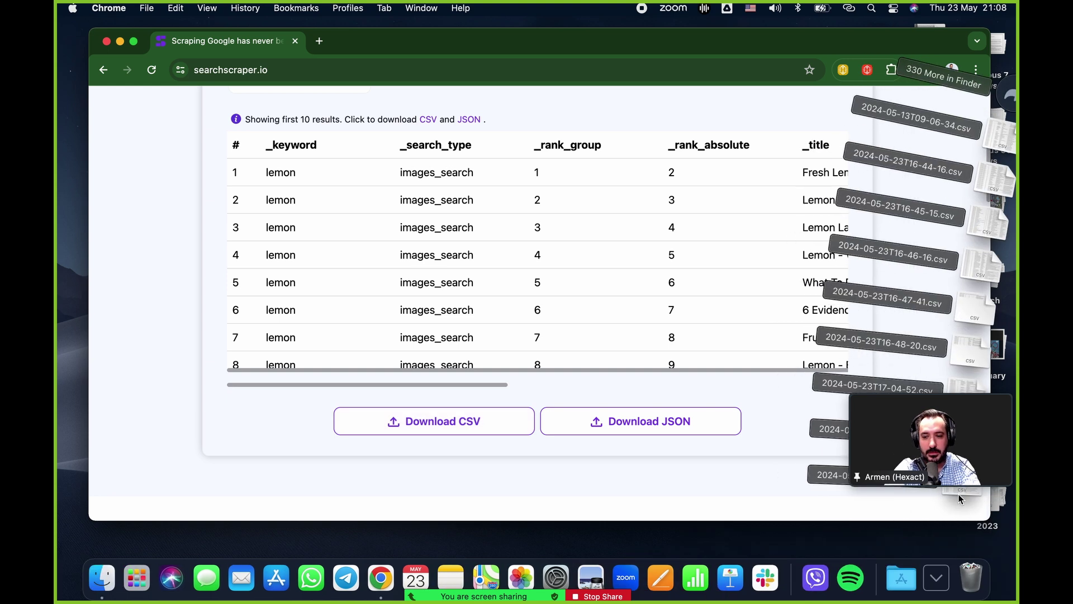
click(962, 494)
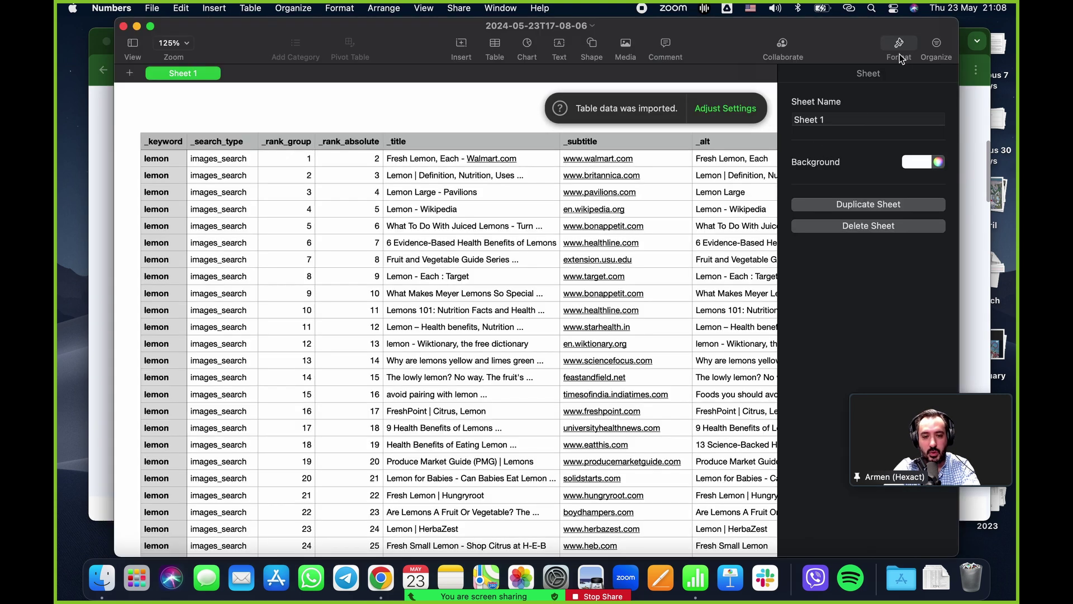
- Close the Format sidebar and step along row 2 from title, subtitle, alt text and page URL to J2's encoded URL
click(900, 44)
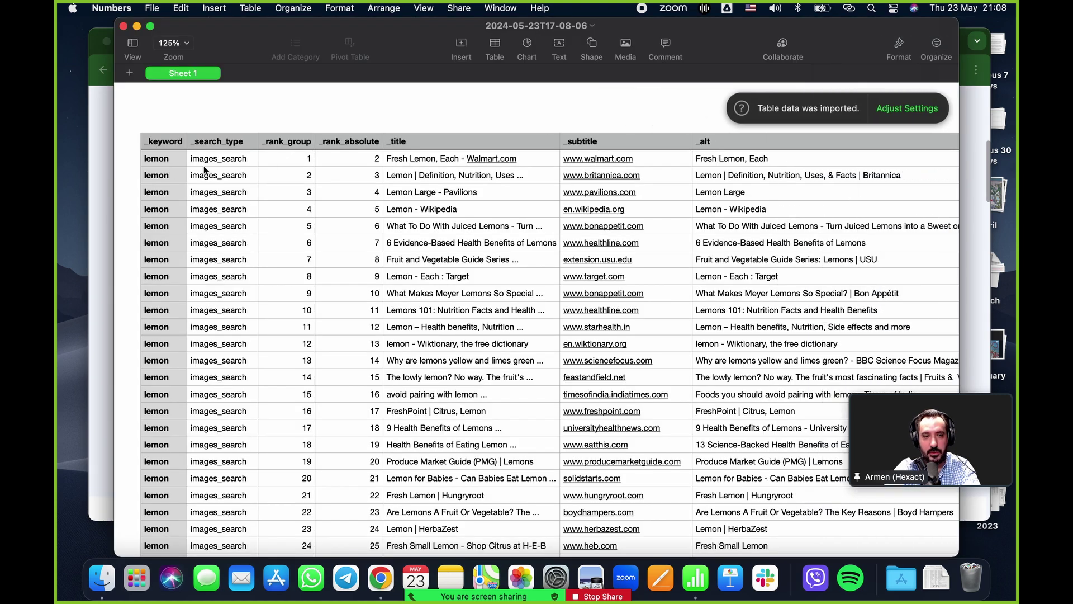
click(224, 175)
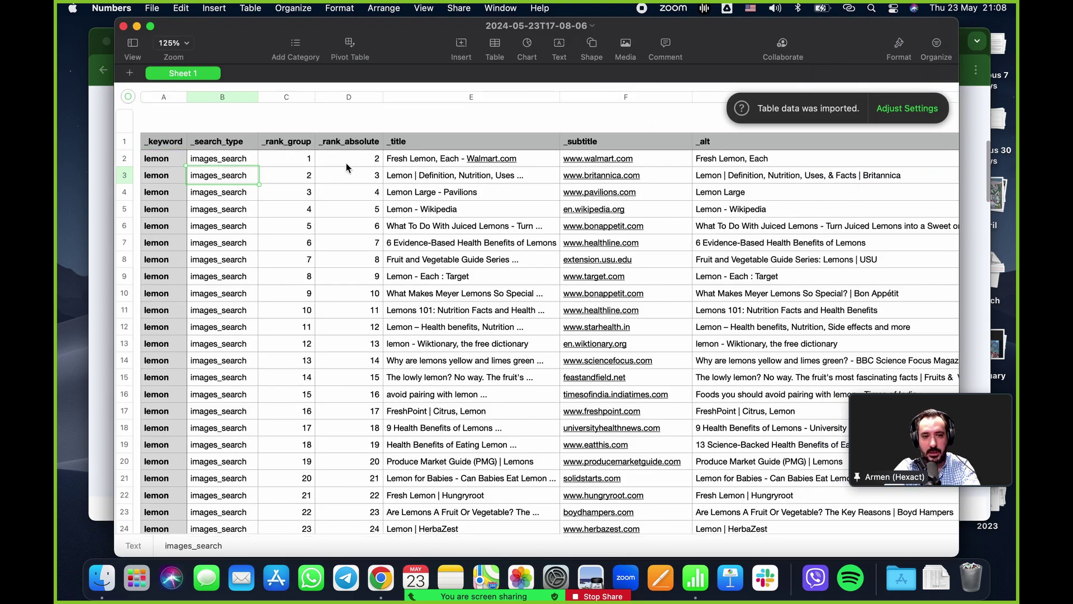
click(443, 162)
key(Right)
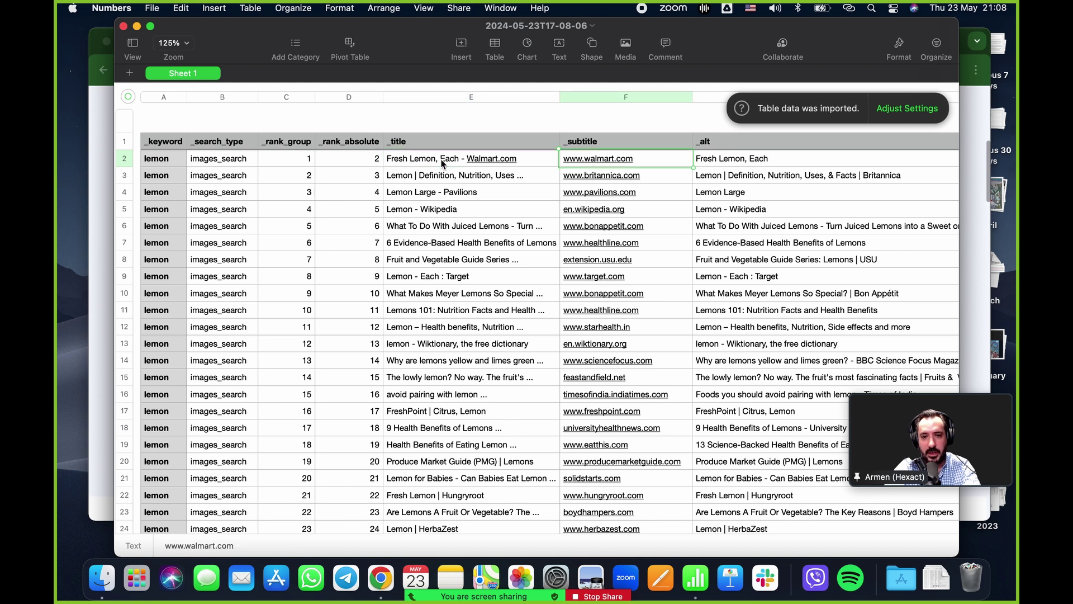
key(Down)
key(Down)
key(Down)
key(Up)
key(Up)
key(Up)
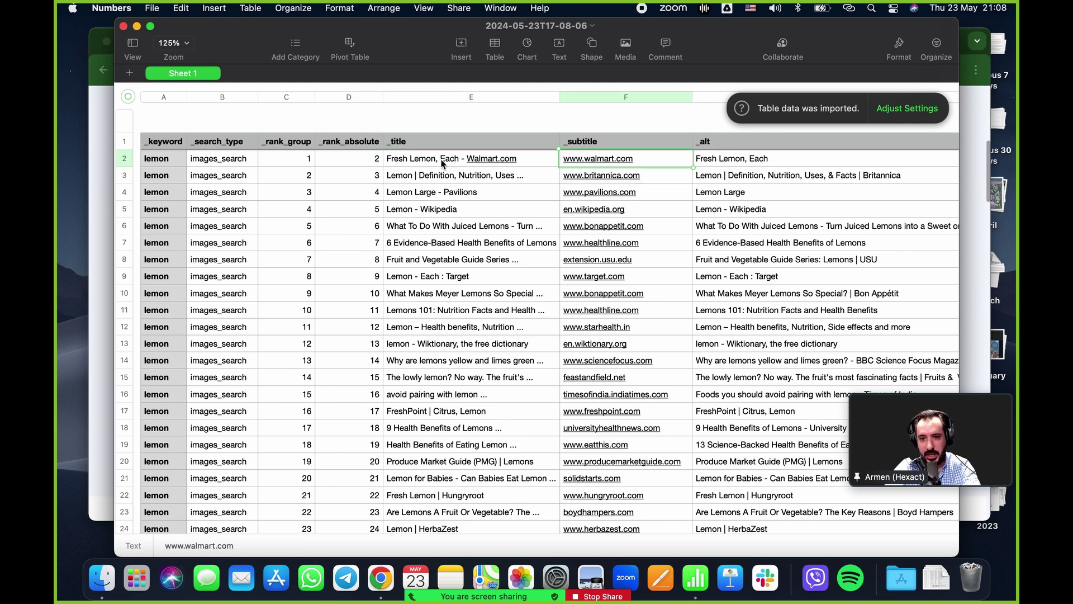
key(Right)
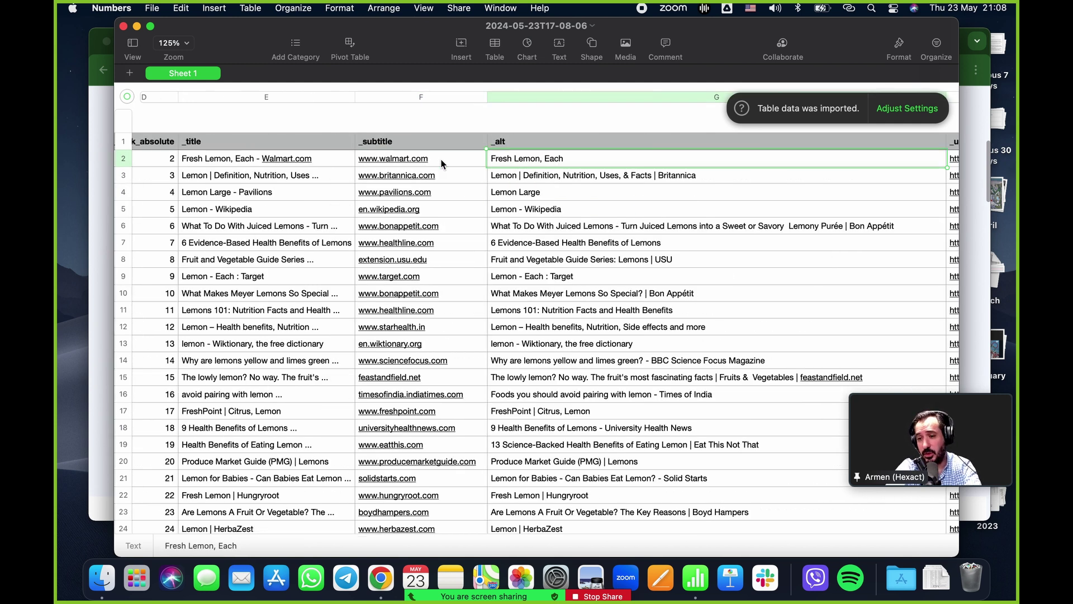
key(Right)
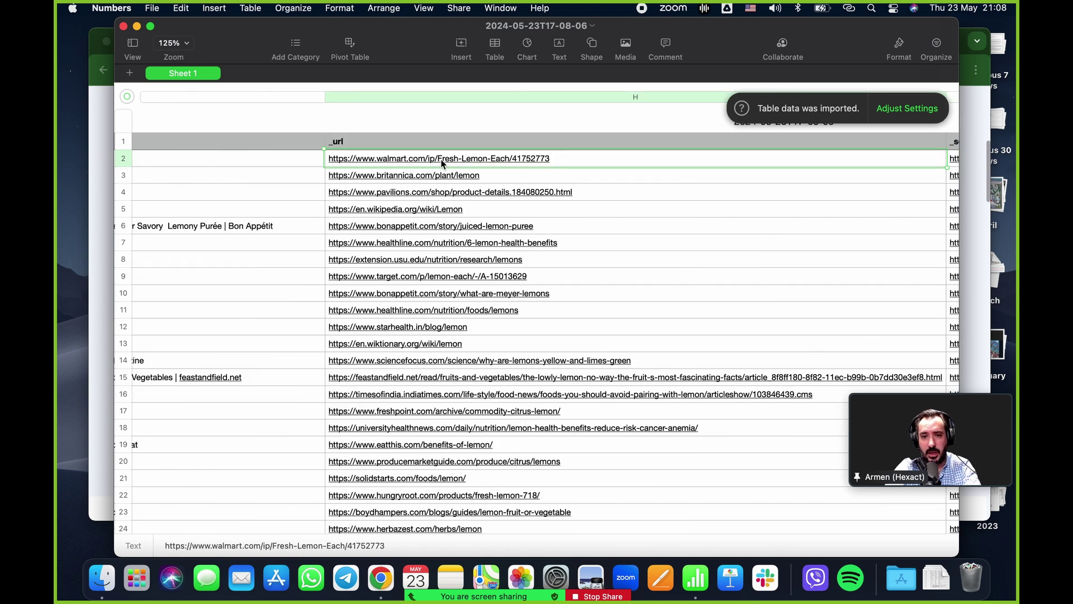
key(Right)
key(Right)
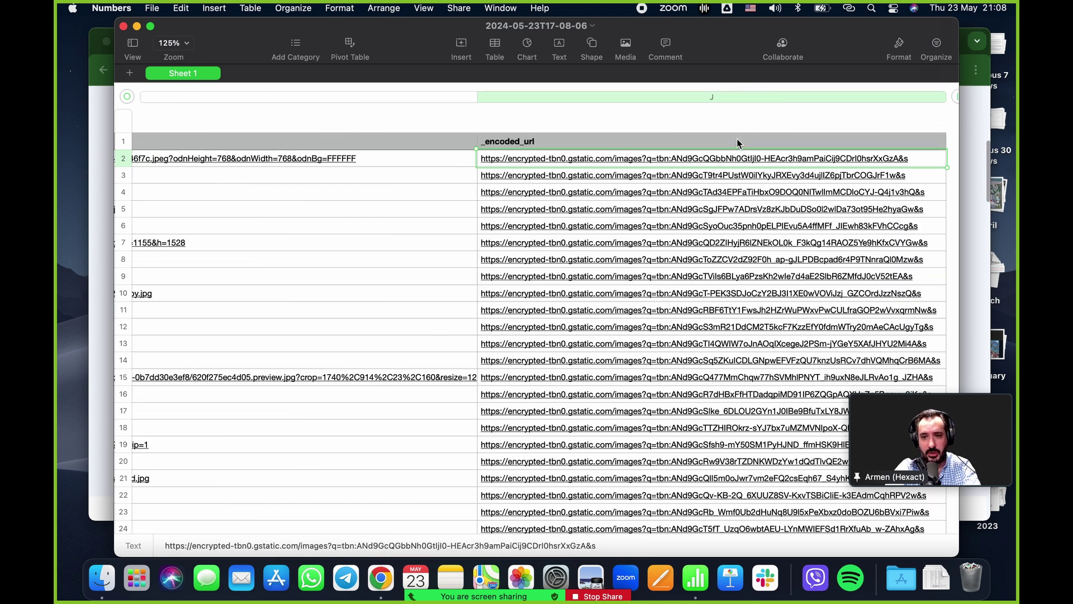
- Open the first encoded image link in Chrome, view the lemon thumbnail, then return to Numbers
click(617, 159)
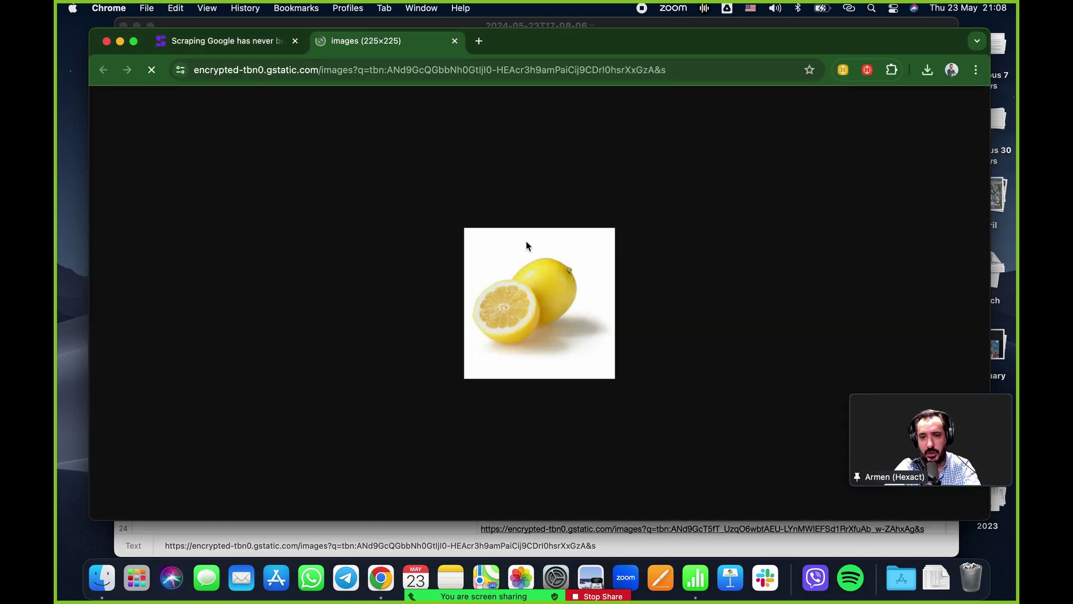
click(279, 44)
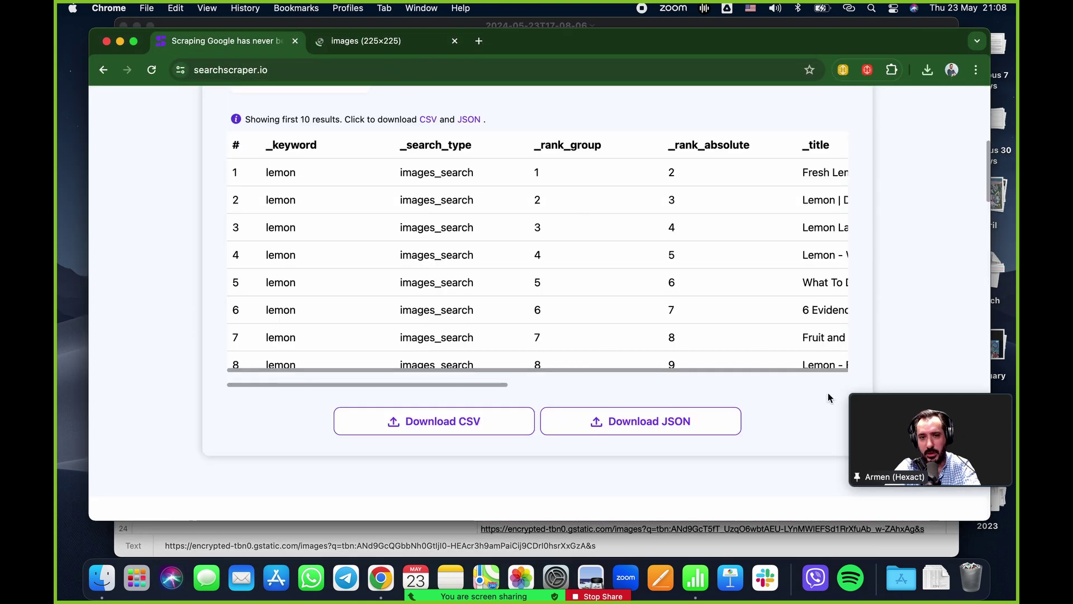
click(390, 51)
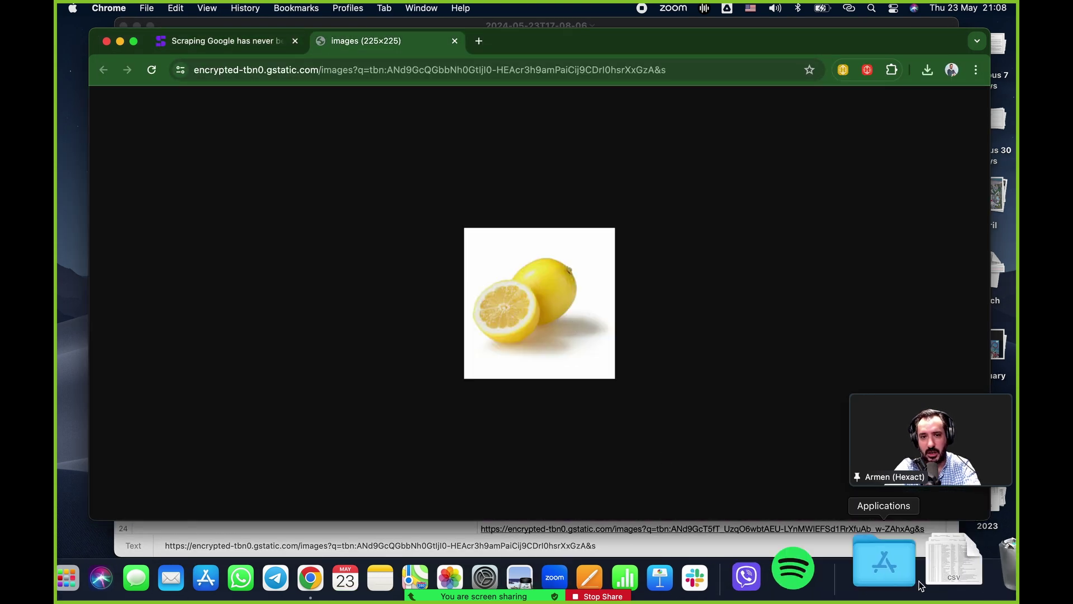
key(ctrl+Up)
click(434, 220)
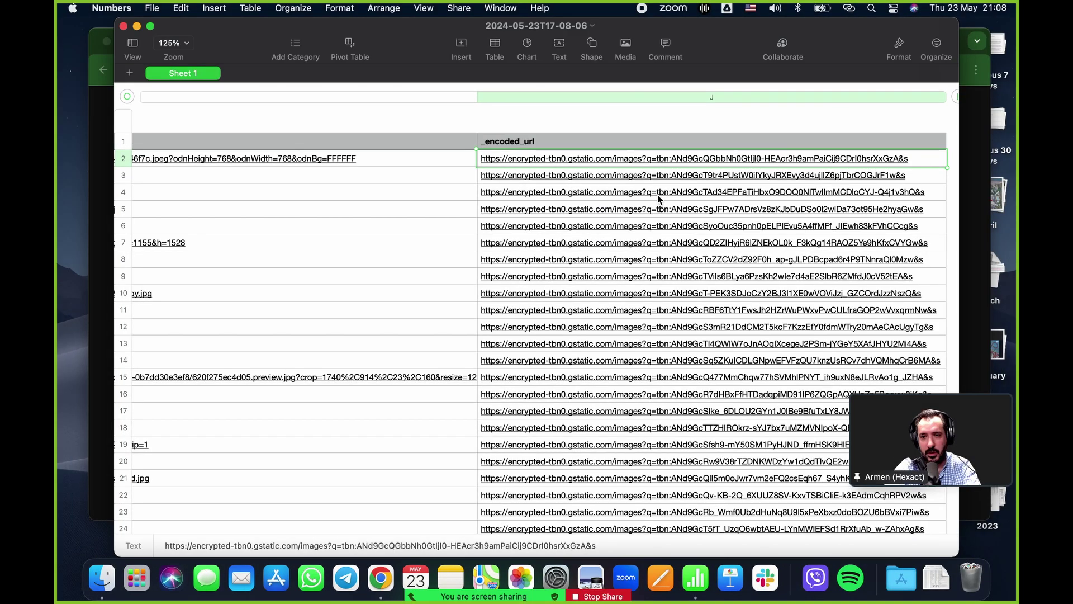
- Open the row 3 and row 4 image links, then close all three lemon image tabs
click(634, 177)
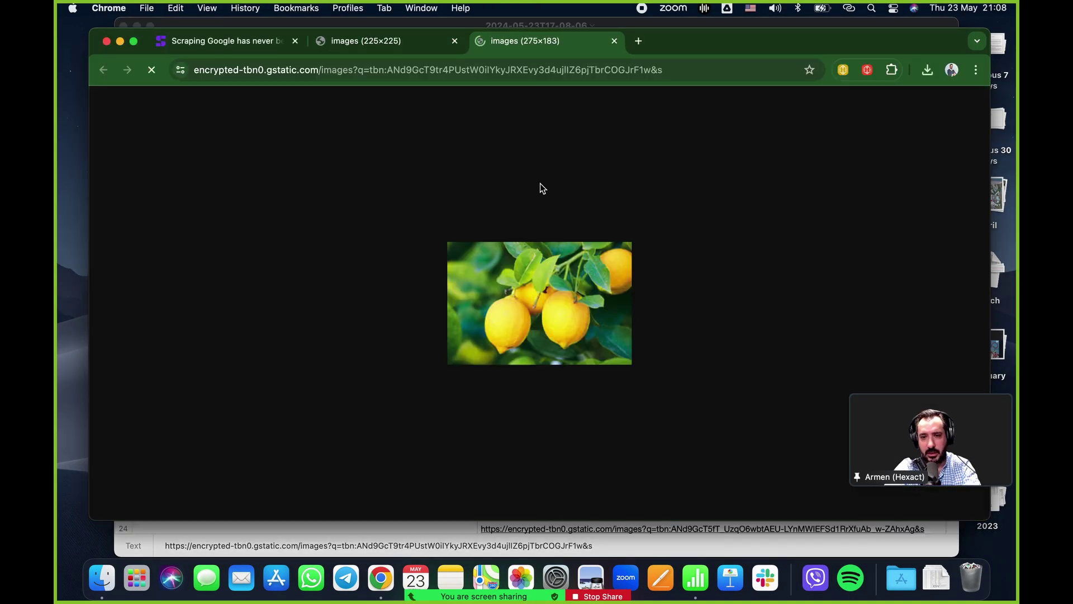
key(ctrl+Up)
click(410, 268)
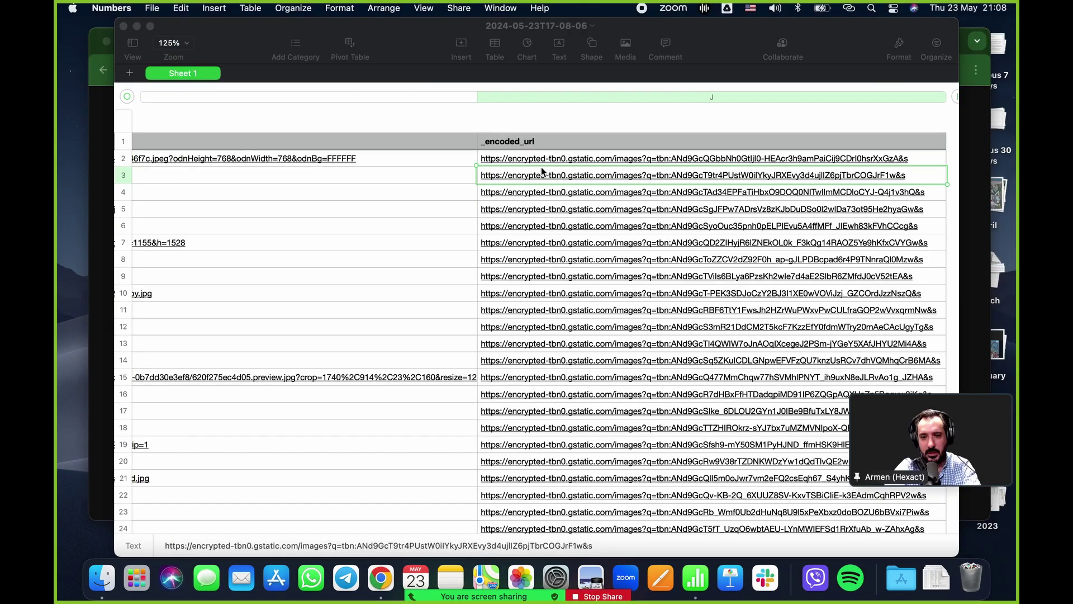
click(561, 194)
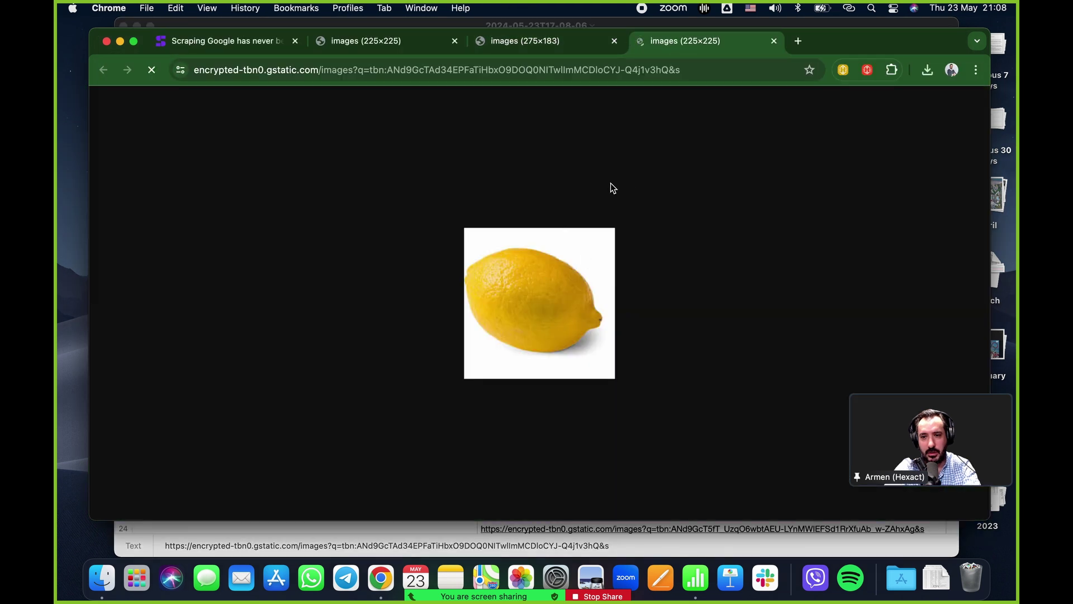
click(454, 41)
click(454, 42)
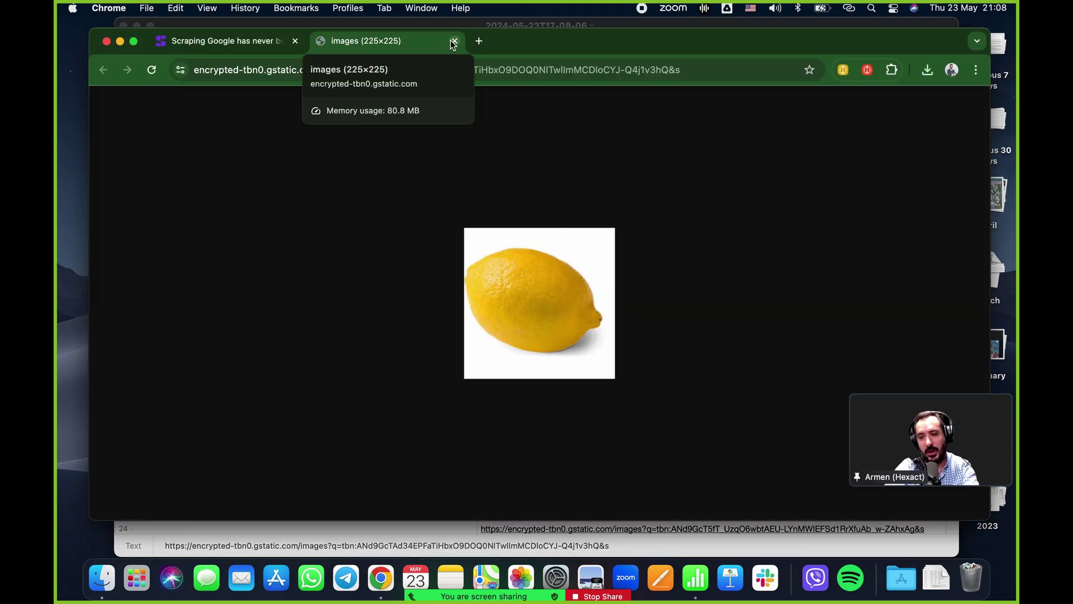
click(453, 42)
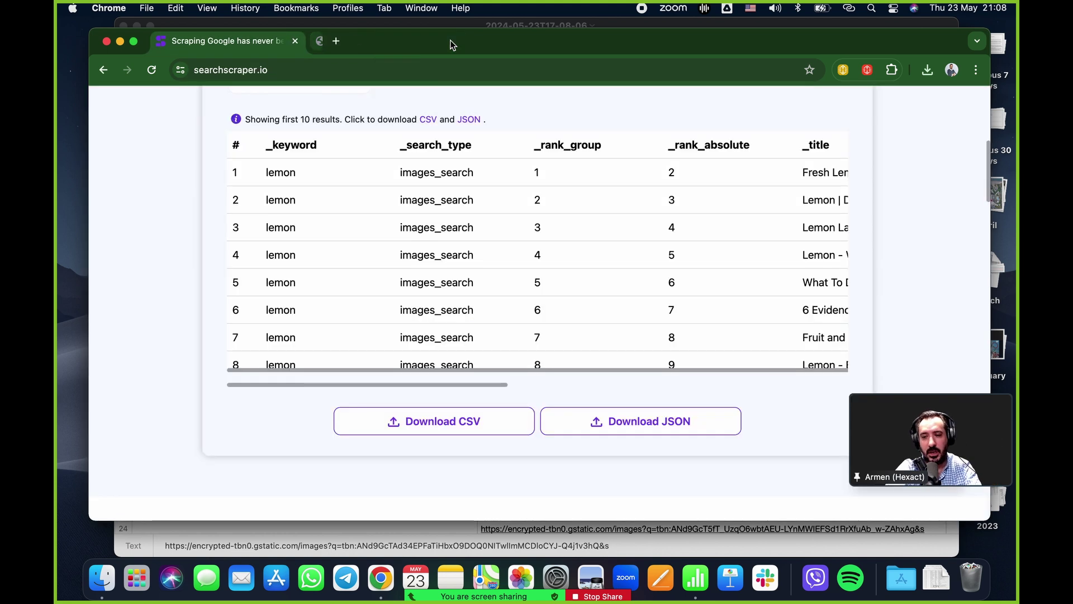
key(ctrl+Up)
- Scroll to row 100, open its J100 encoded image link, then return to the Scraping Google tab
click(401, 269)
scroll(393, 273, left, 15)
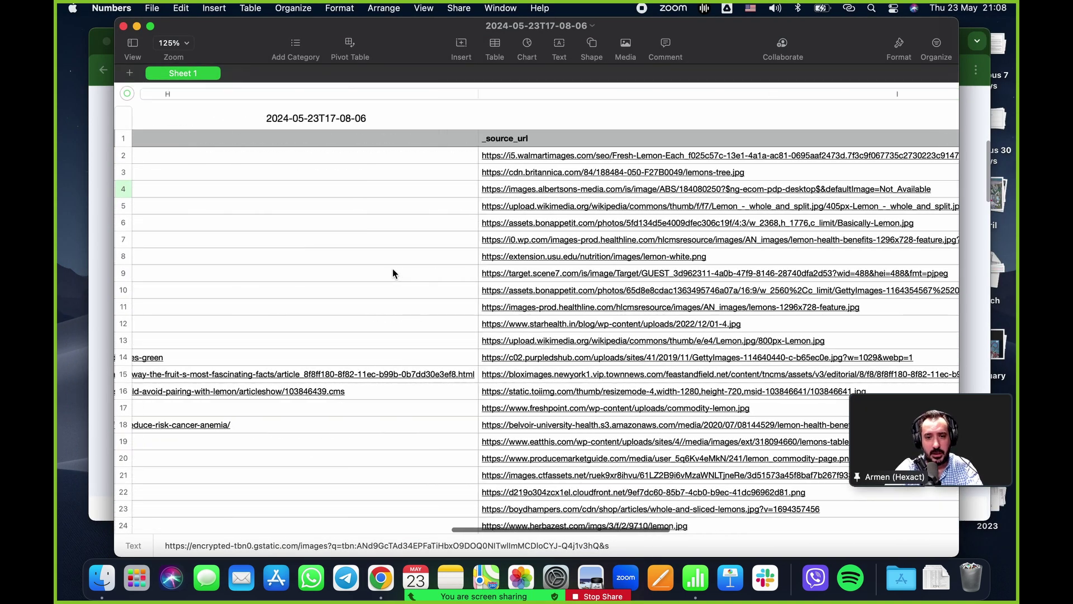
scroll(393, 273, left, 15)
scroll(394, 273, down, 3)
scroll(393, 272, down, 20)
scroll(394, 273, down, 4)
click(353, 332)
click(506, 332)
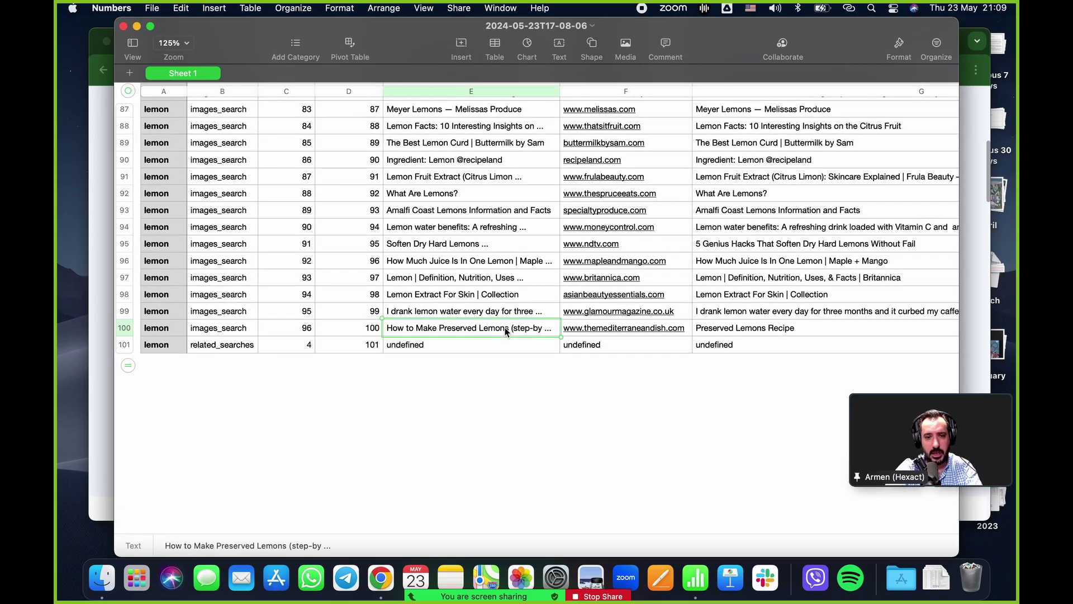
key(Right)
key(Right)
key(Right)
key(Right)
key(Right)
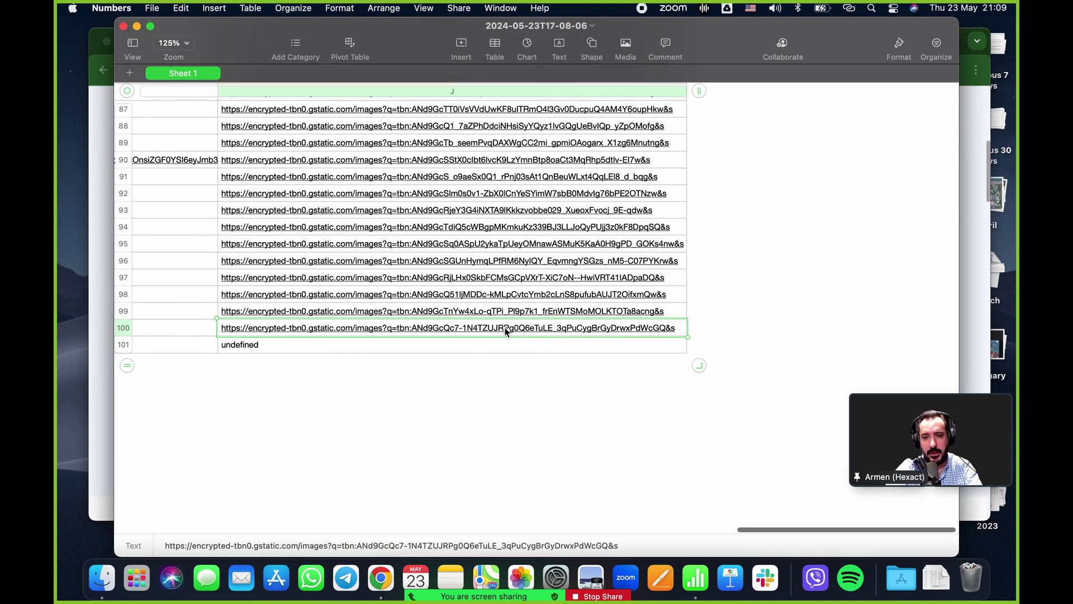
click(408, 329)
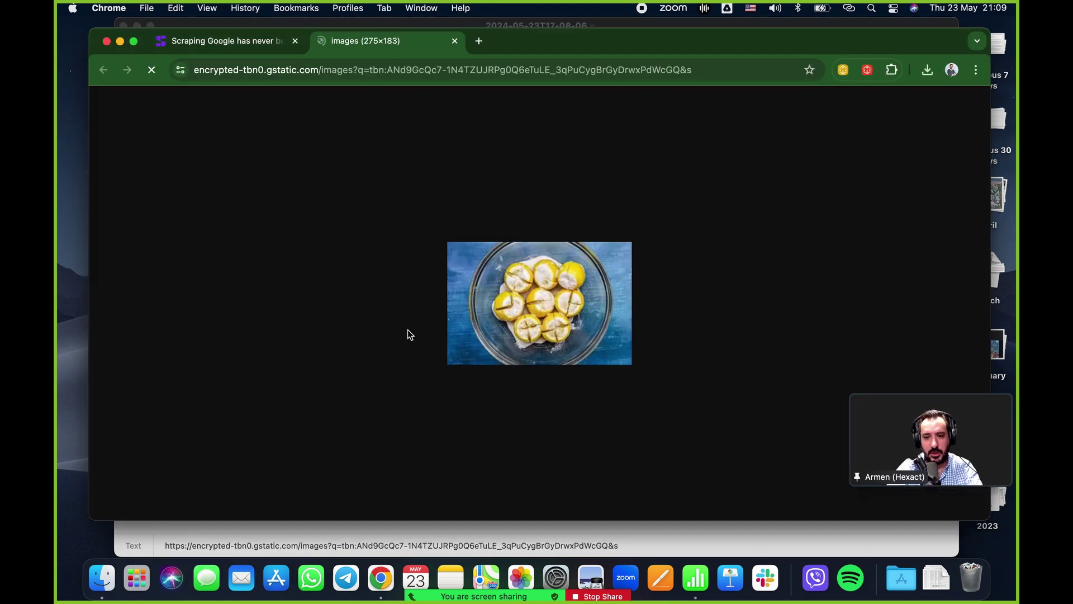
click(274, 43)
- Close the preserved lemons image page and set the News scraper's result type to news search
click(455, 45)
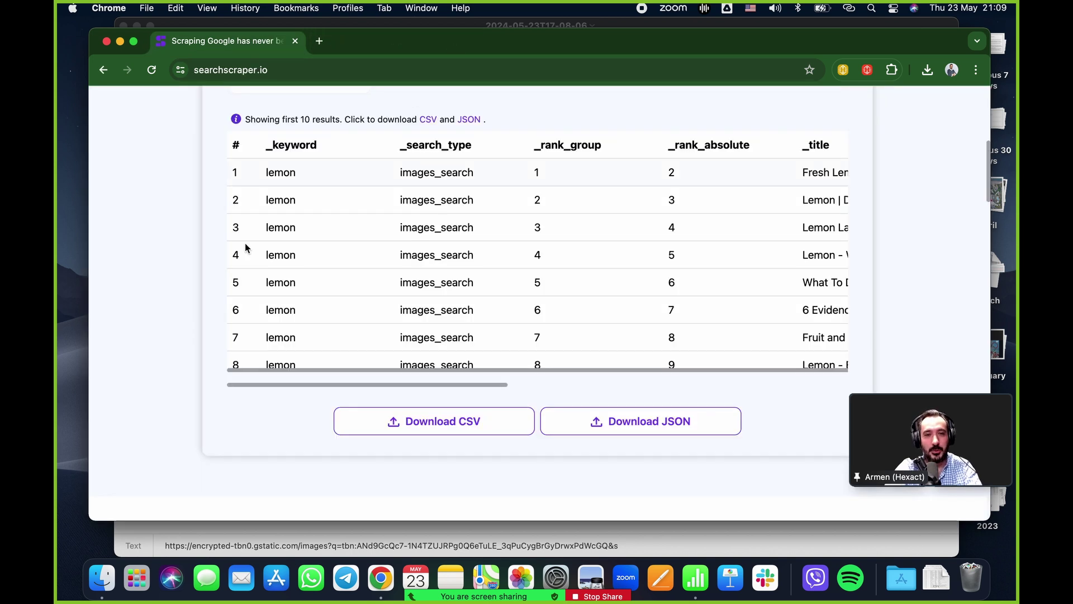
scroll(199, 269, up, 10)
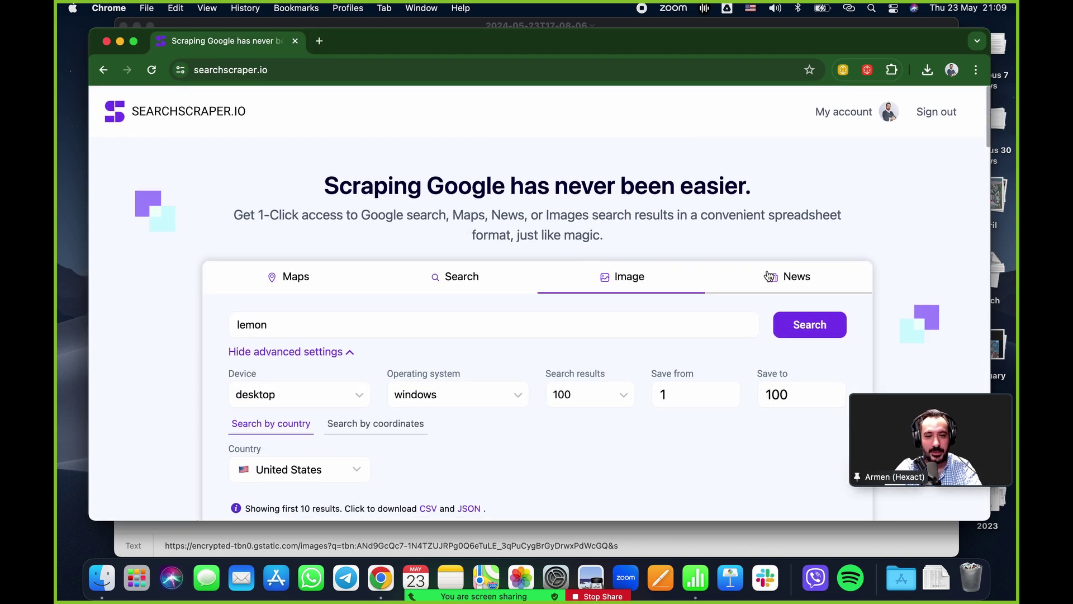
click(771, 276)
scroll(198, 303, down, 1)
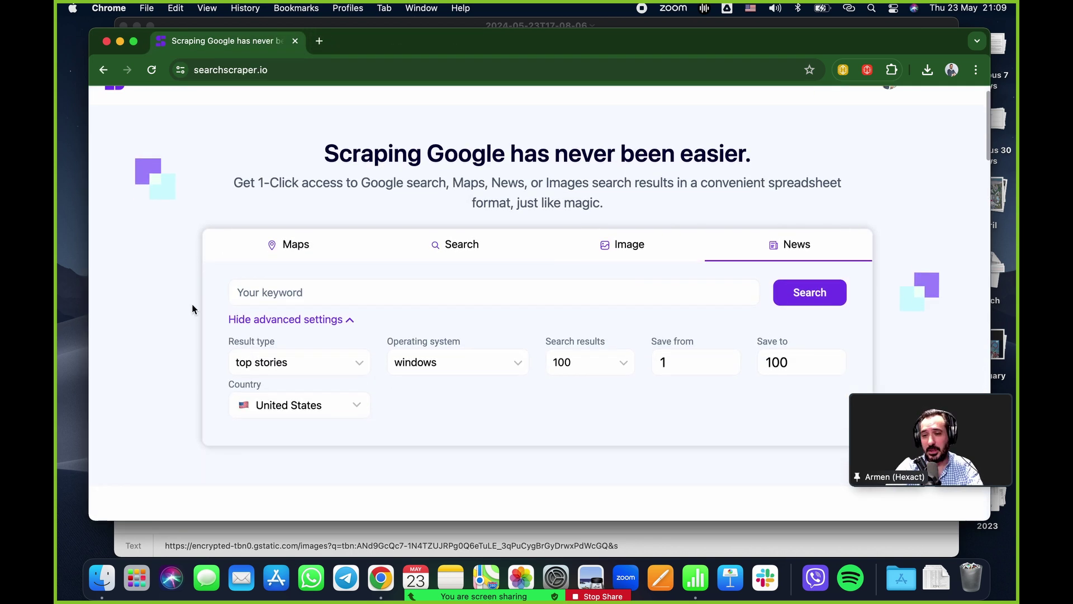
click(283, 374)
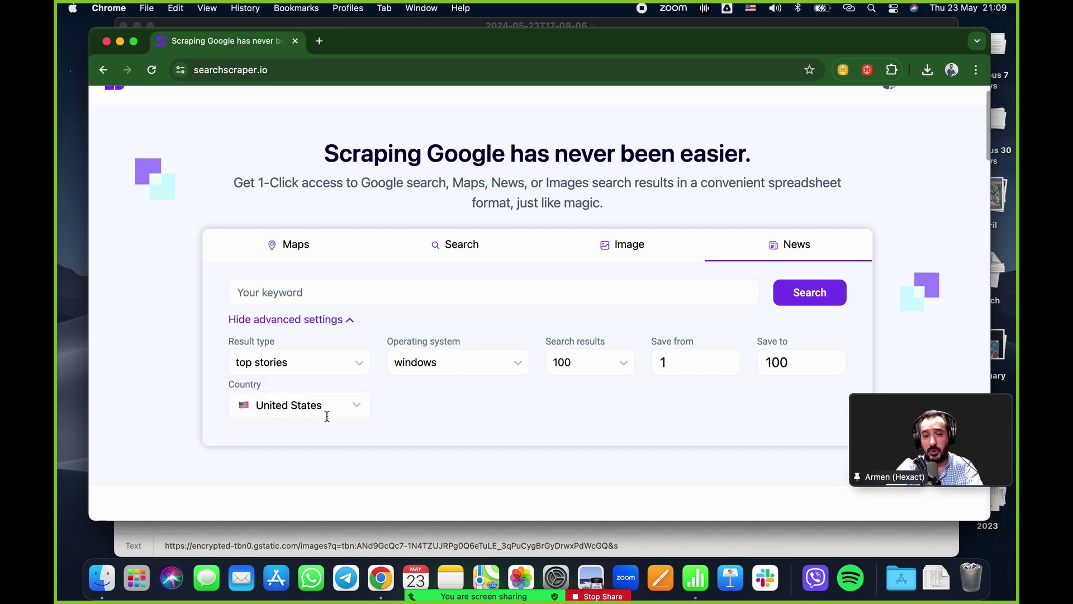
click(271, 372)
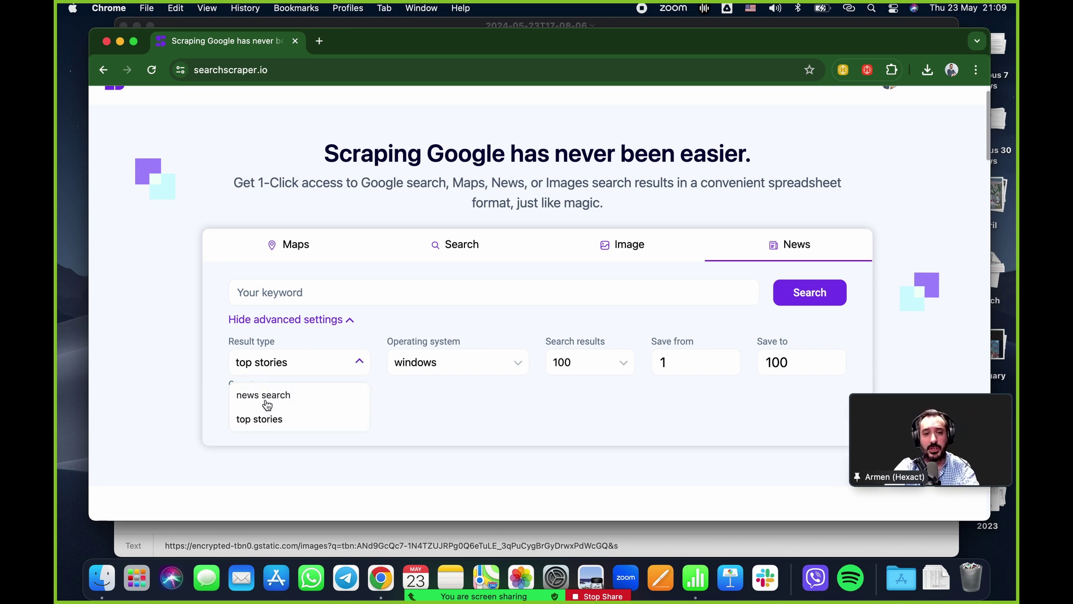
click(270, 398)
- Run a News search for 'bill gates' and download its results as a CSV
click(303, 289)
text(bill gates)
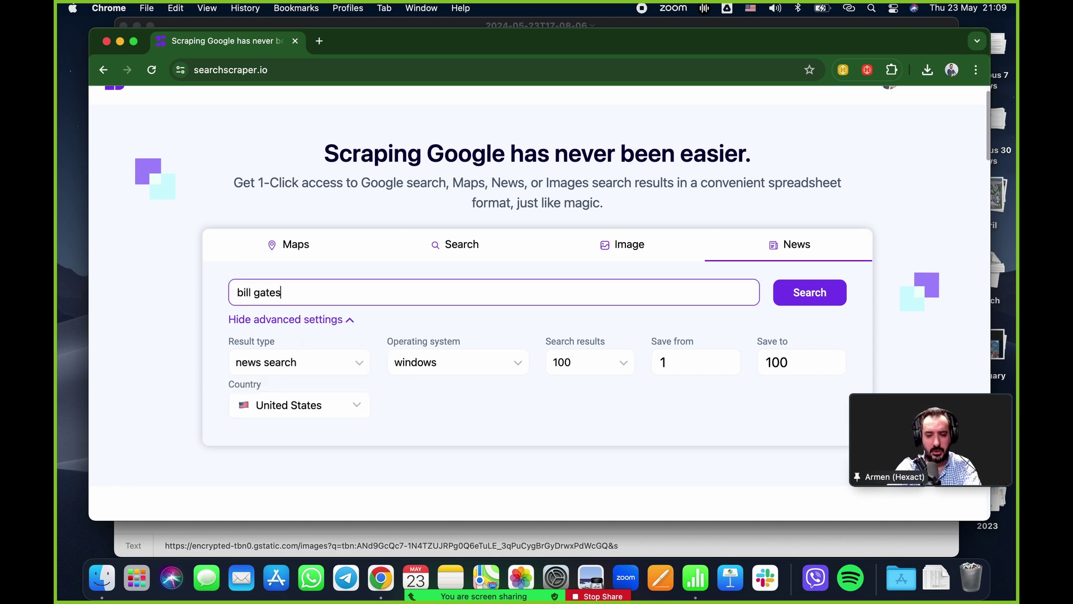
click(815, 292)
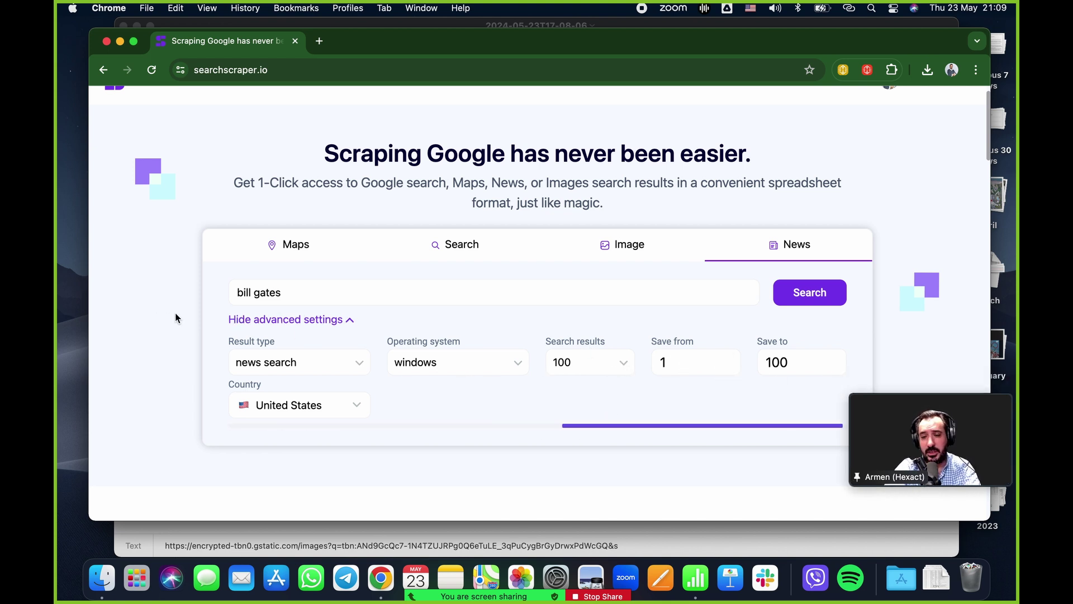
scroll(175, 318, down, 2)
scroll(175, 318, down, 3)
scroll(175, 319, up, 5)
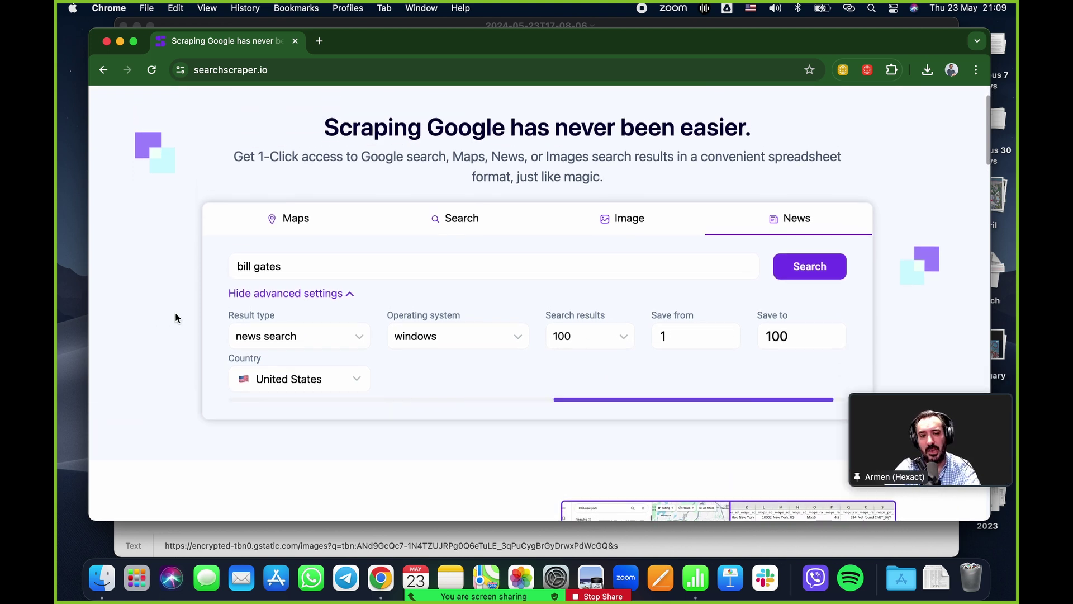
scroll(176, 318, down, 5)
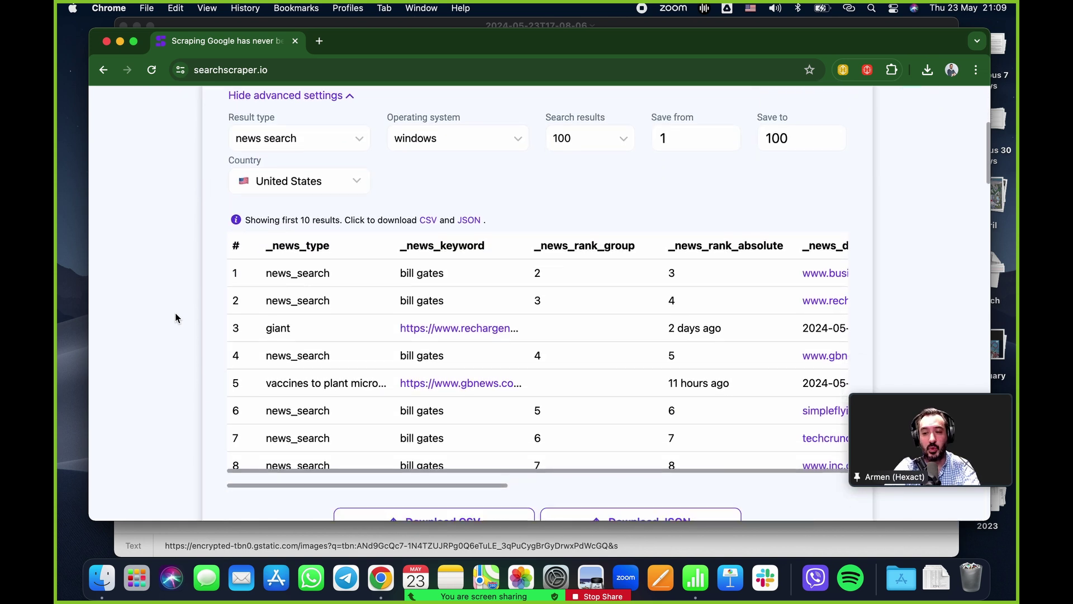
scroll(175, 318, up, 2)
scroll(175, 318, up, 4)
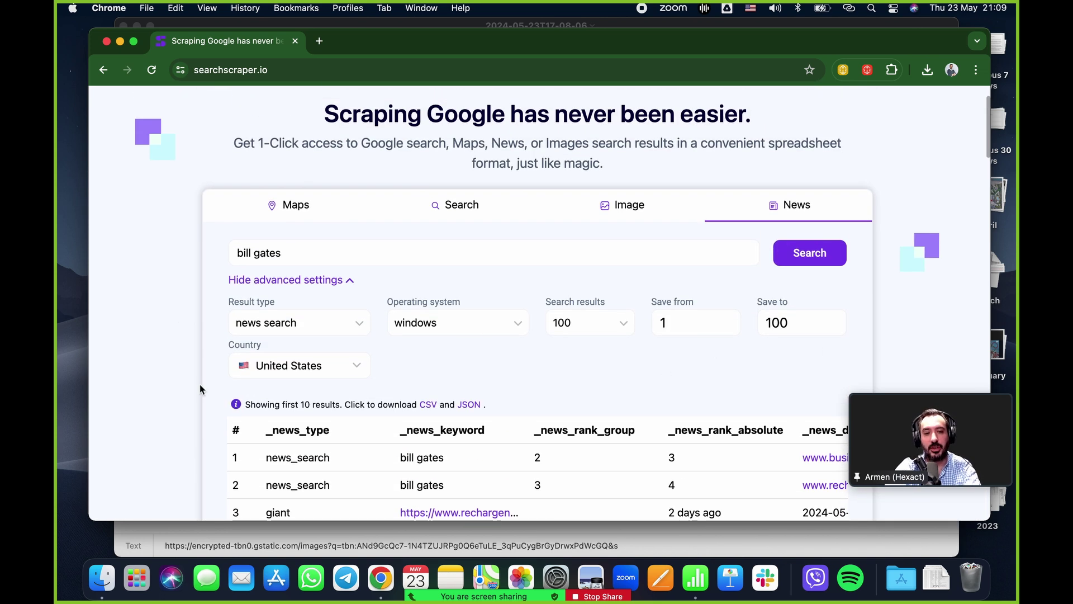
scroll(193, 380, down, 6)
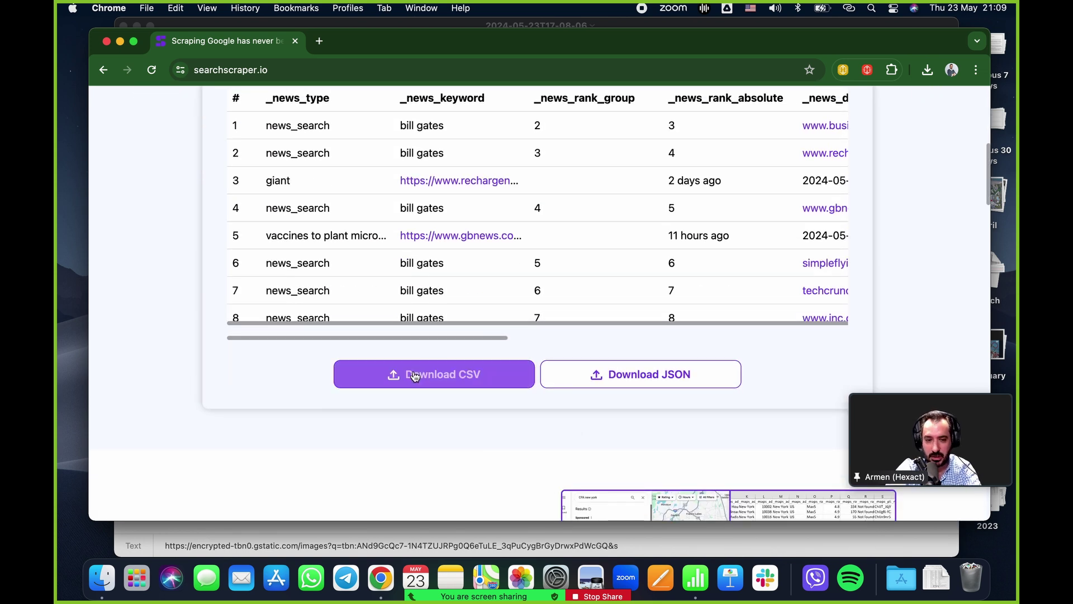
click(414, 375)
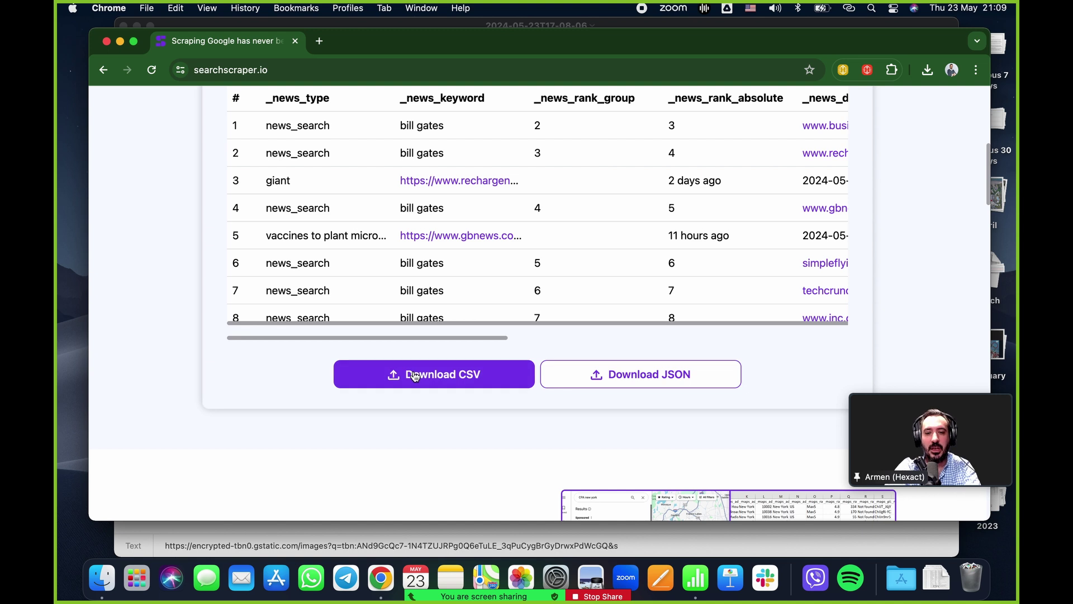
- Open the downloaded news CSV in Numbers from the Downloads stack
click(941, 569)
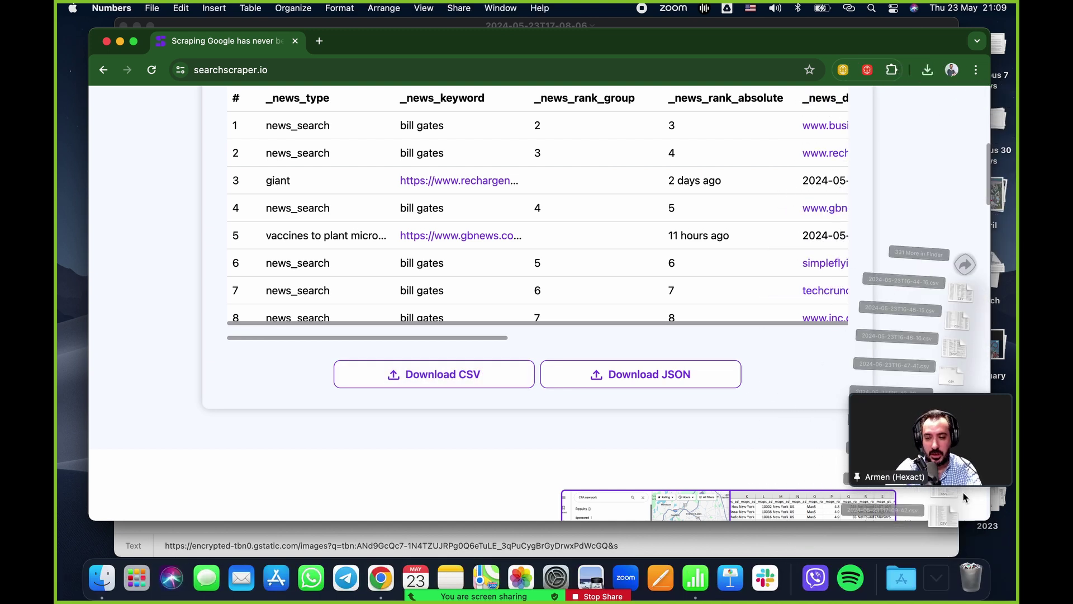
click(964, 492)
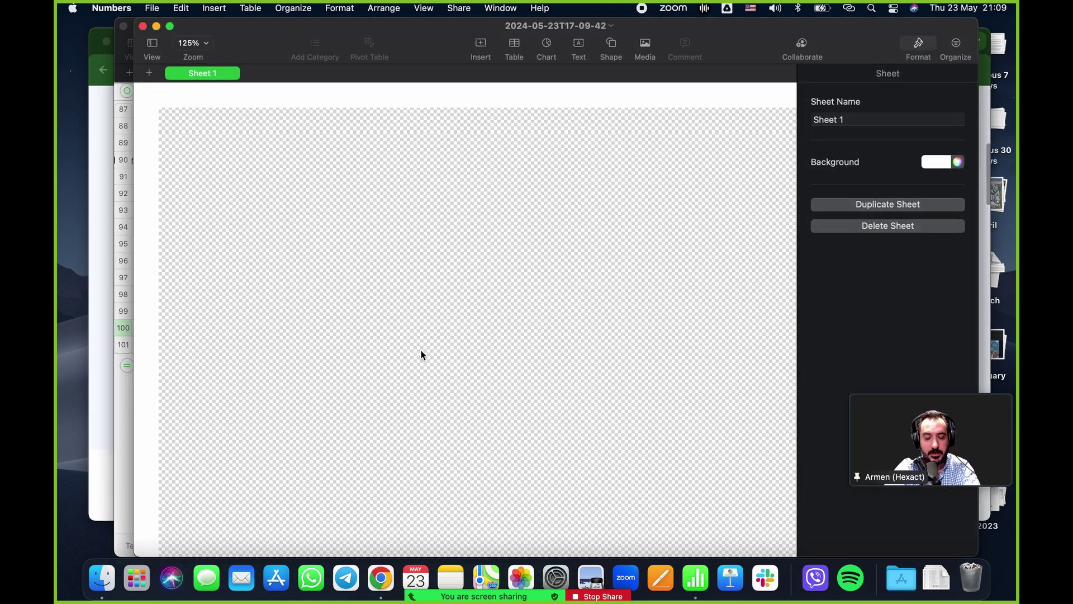
scroll(422, 353, down, 15)
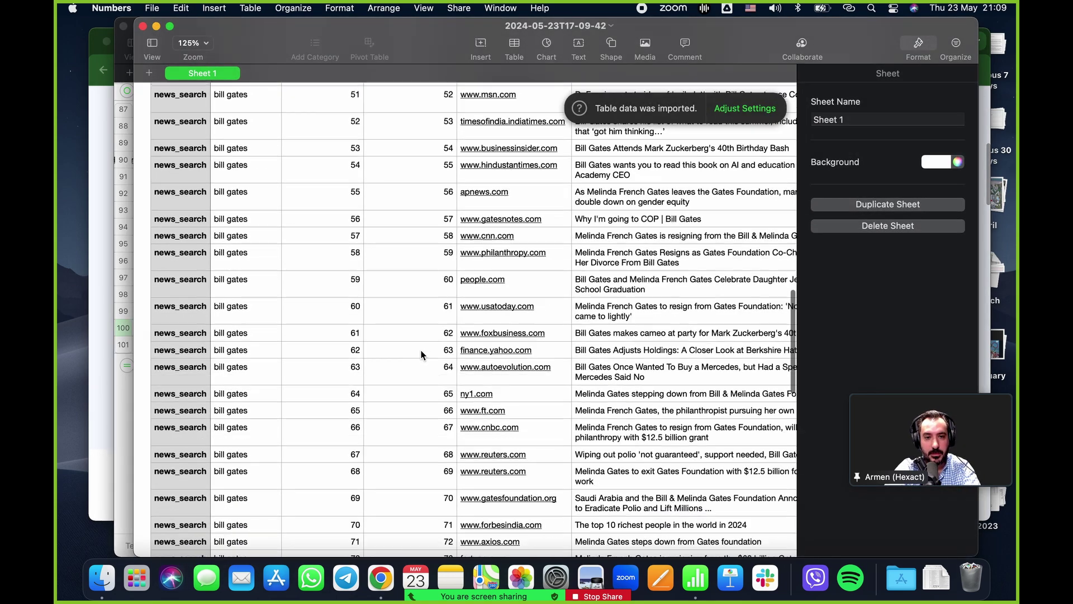
scroll(422, 353, down, 15)
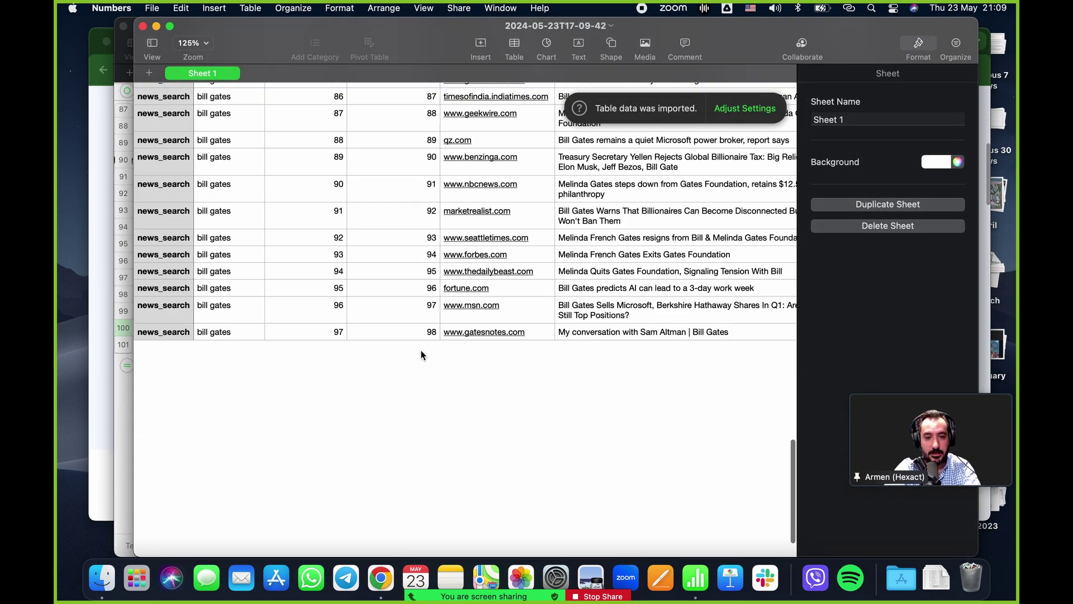
scroll(423, 354, up, 20)
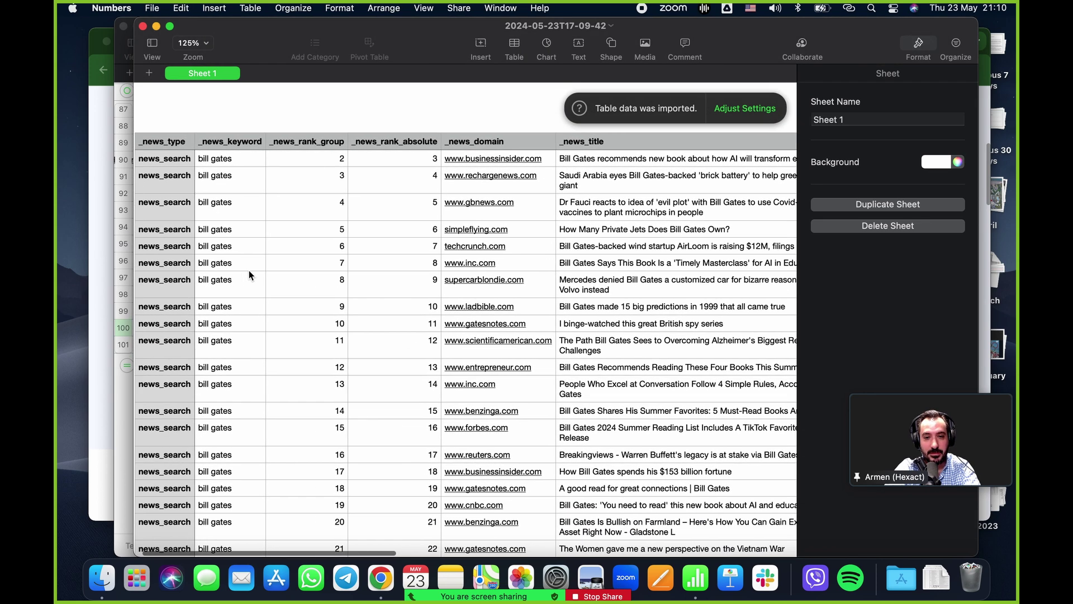
scroll(417, 255, right, 3)
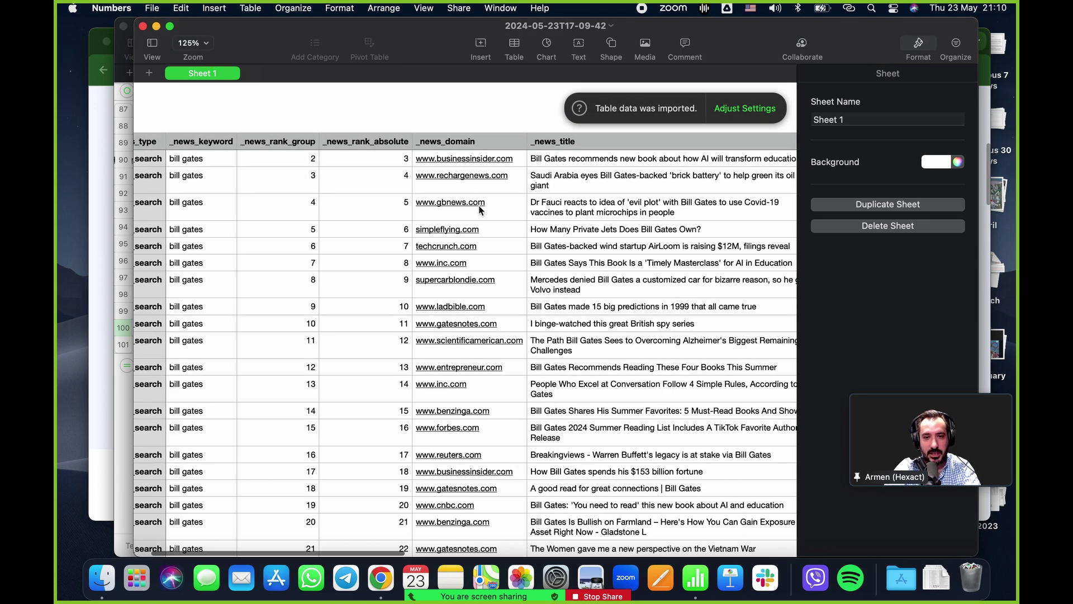
- Inspect the first article's news URL, publish time and timestamp cells in row 2
click(571, 158)
scroll(572, 159, right, 10)
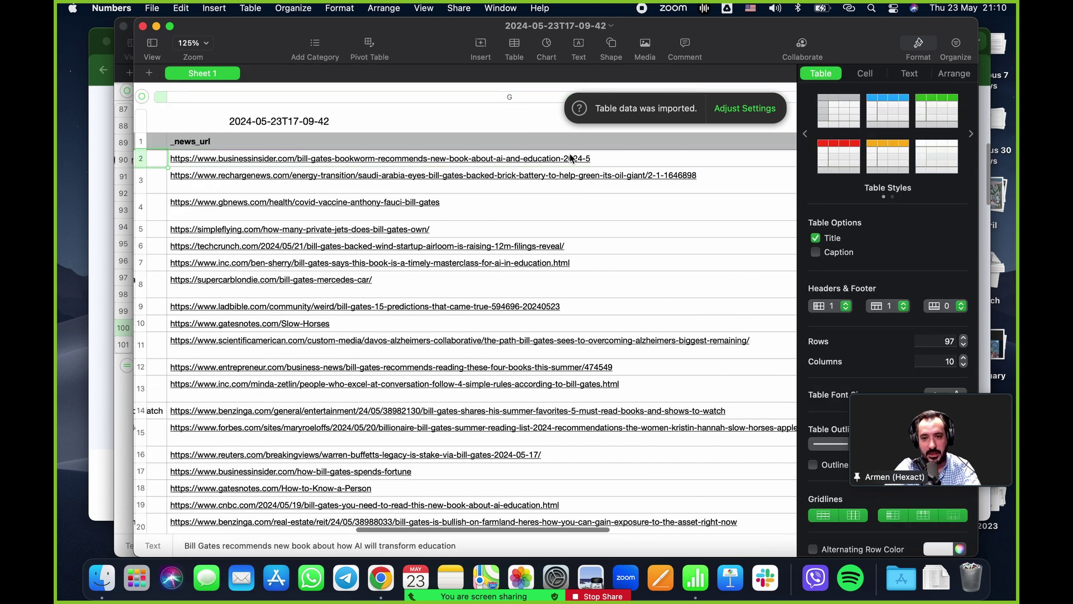
click(571, 158)
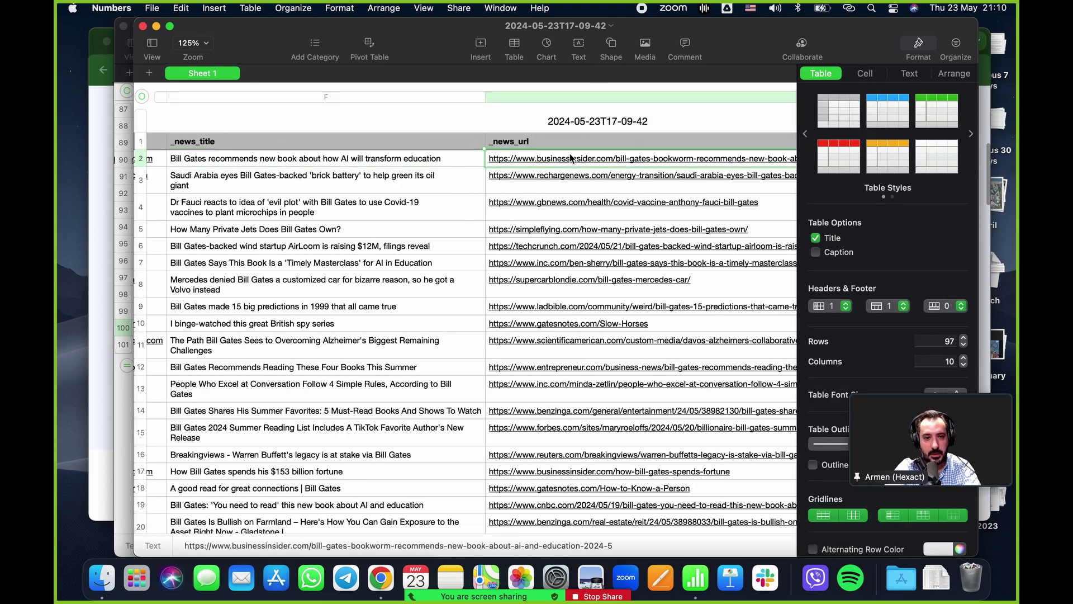
key(Right)
key(Right)
key(Right)
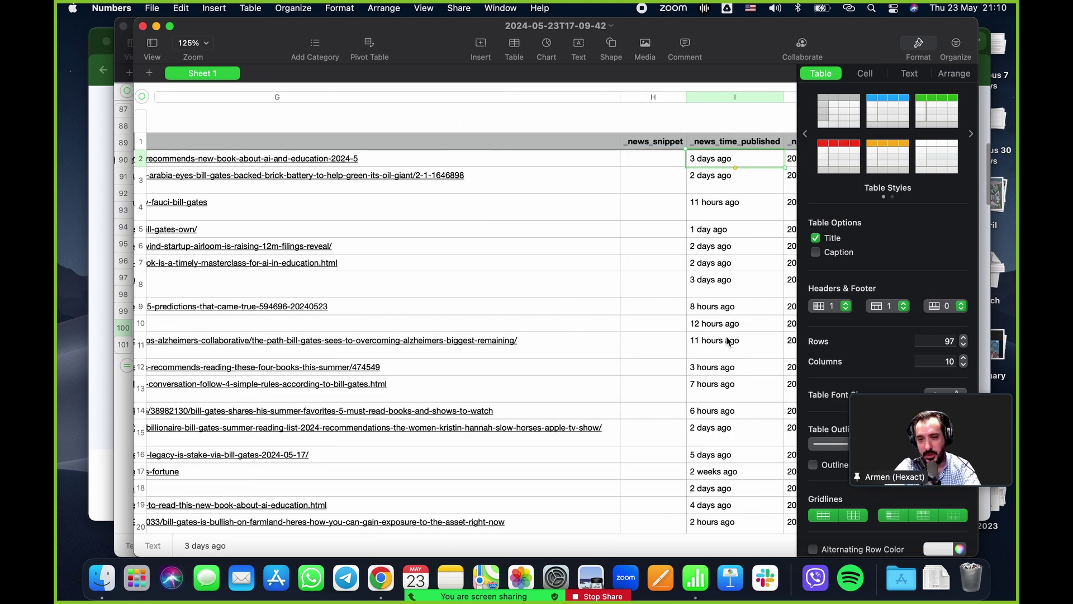
key(Right)
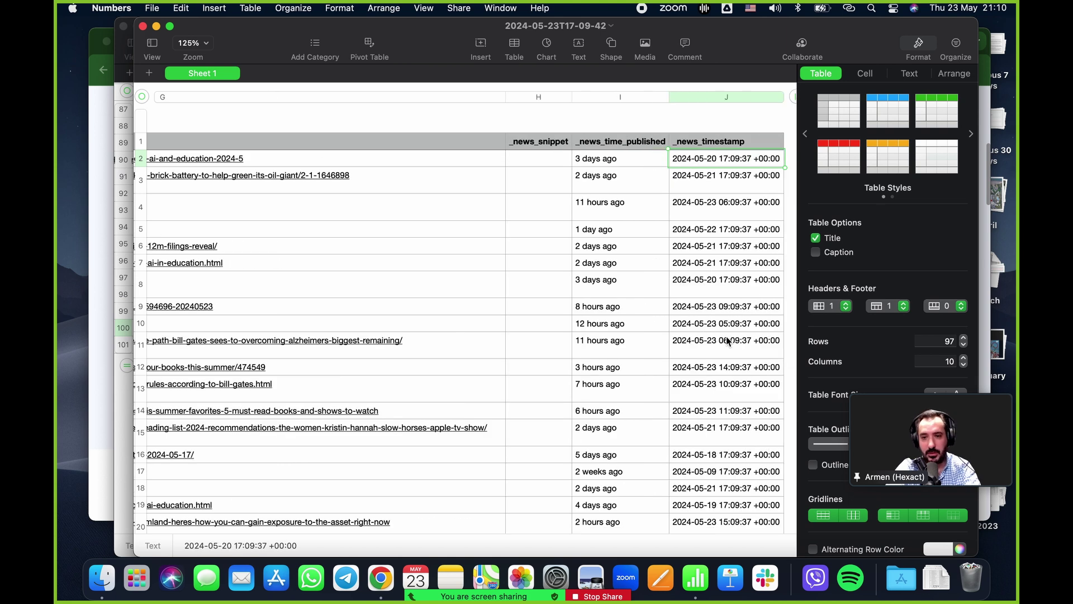
click(722, 208)
click(678, 262)
scroll(432, 268, left, 10)
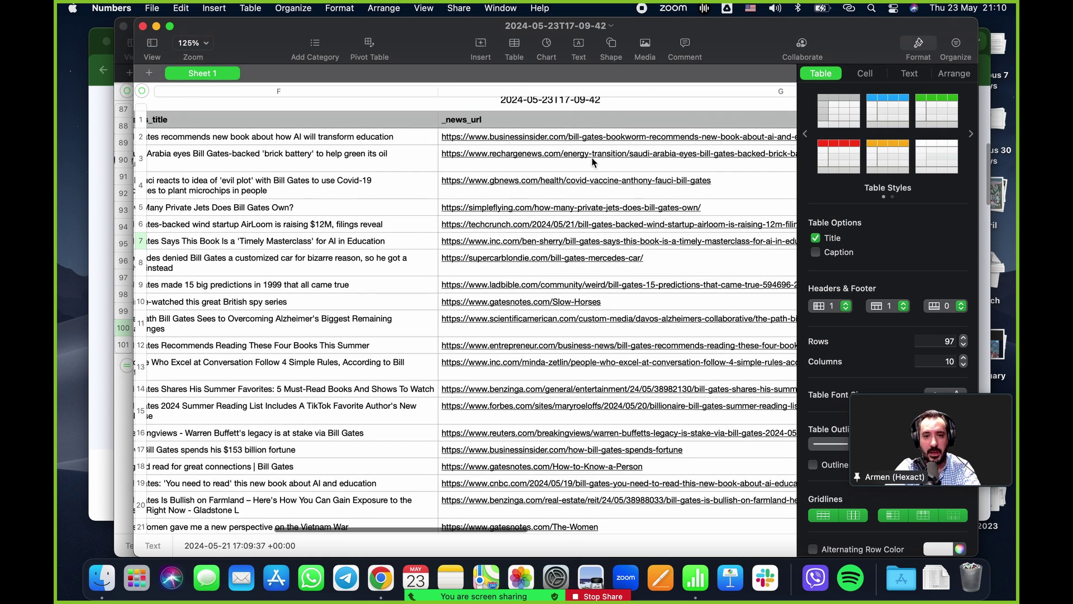
- Open the first article's Business Insider link on Bill Gates' AI-in-education book pick and skim it
click(587, 136)
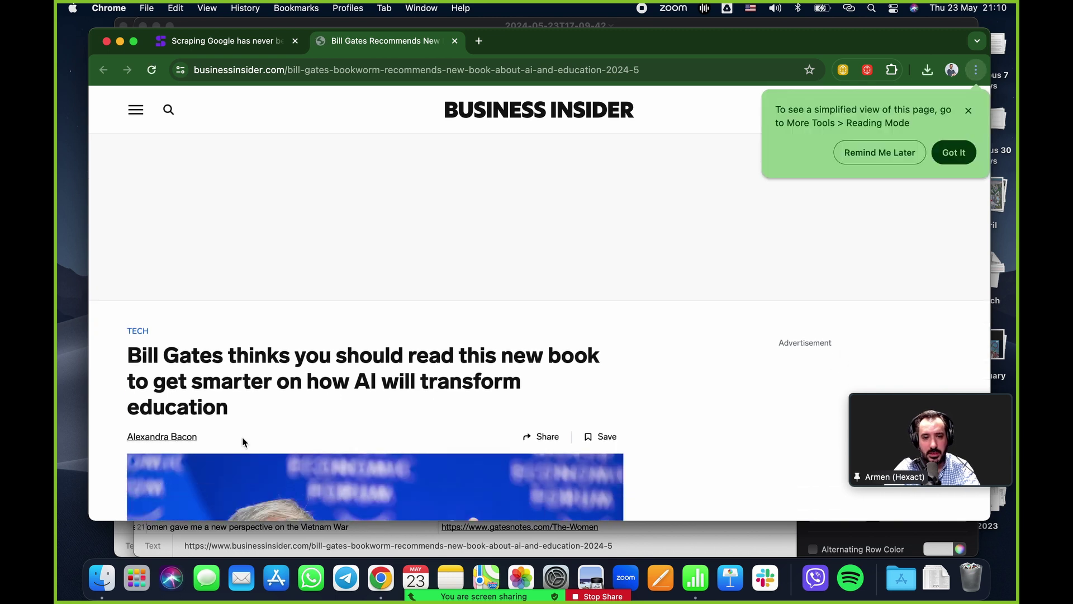
scroll(244, 408, down, 5)
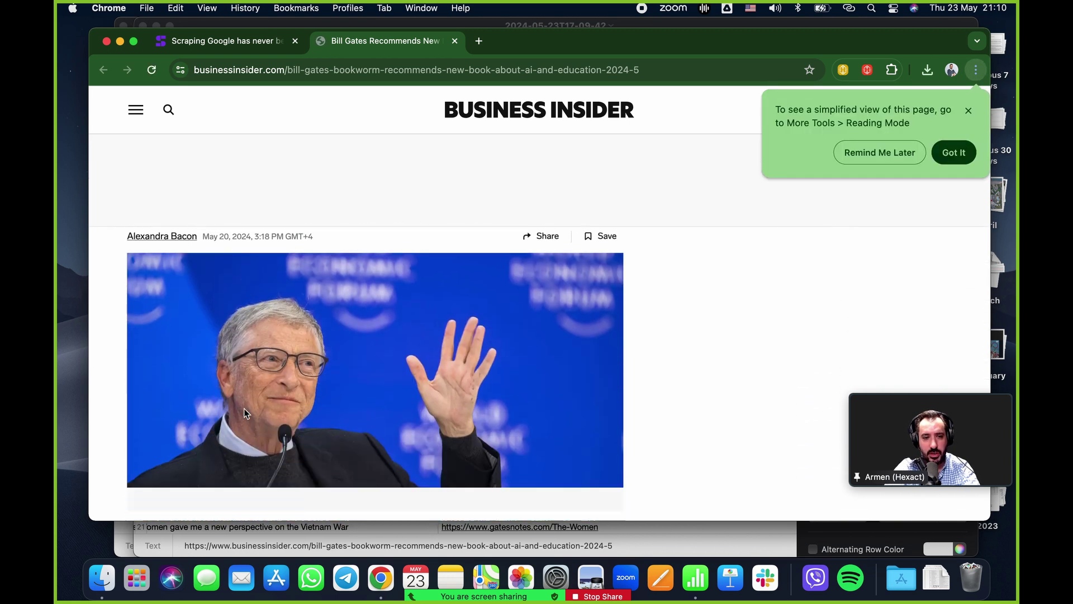
scroll(244, 408, up, 3)
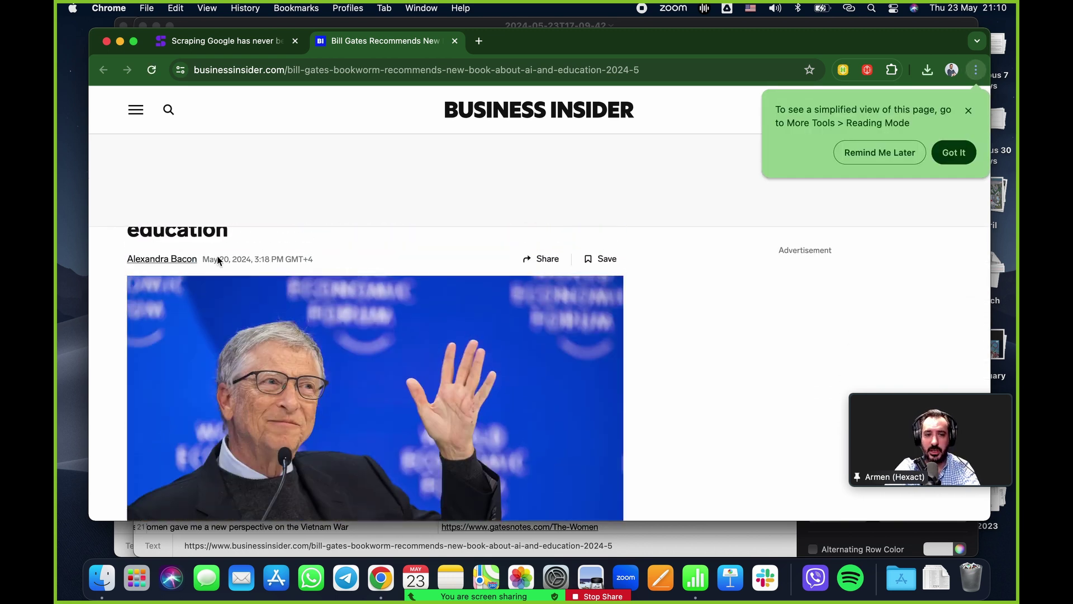
- Return to the SearchScraper.io tab showing the 'bill gates' News results
click(240, 42)
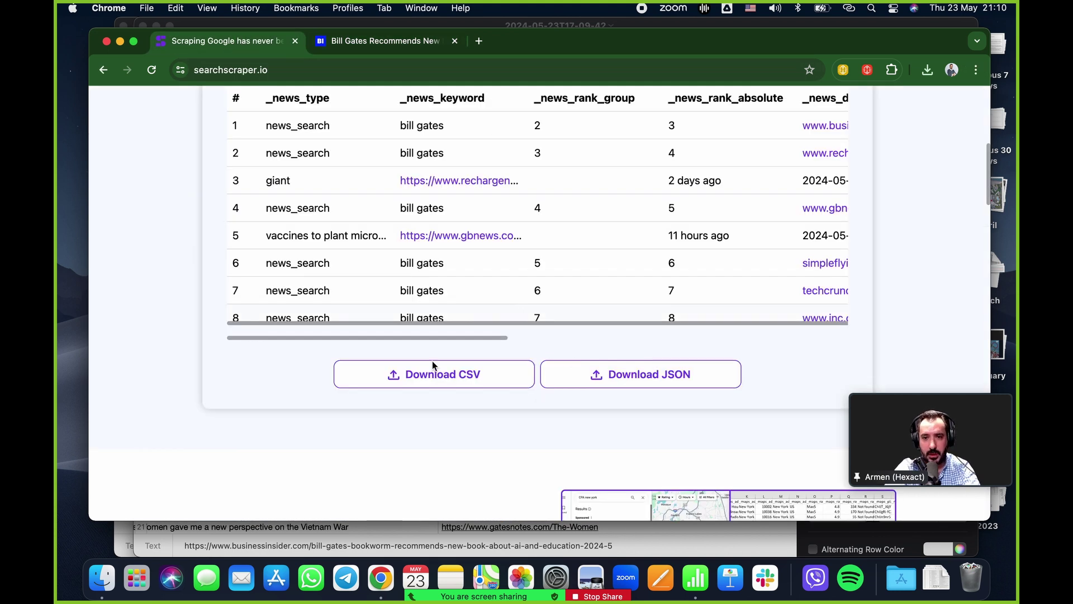
scroll(176, 333, up, 10)
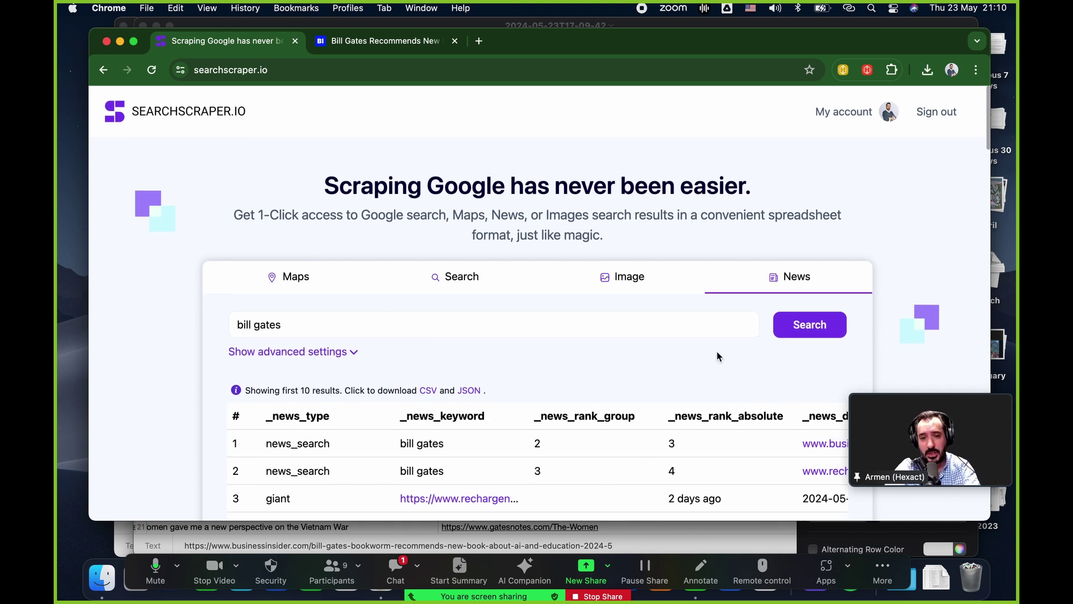
click(856, 114)
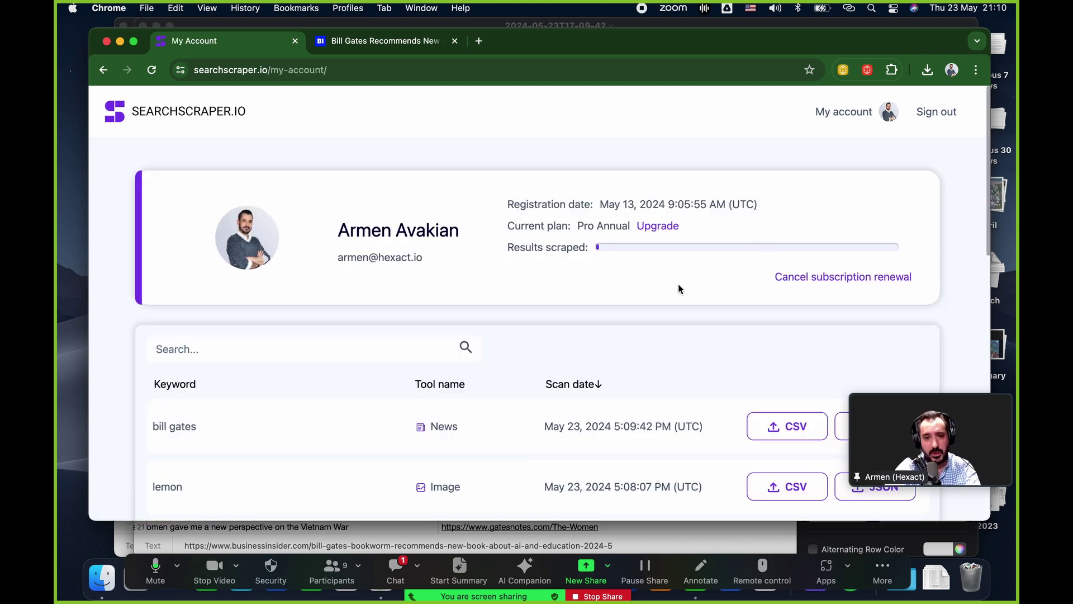
scroll(571, 319, down, 5)
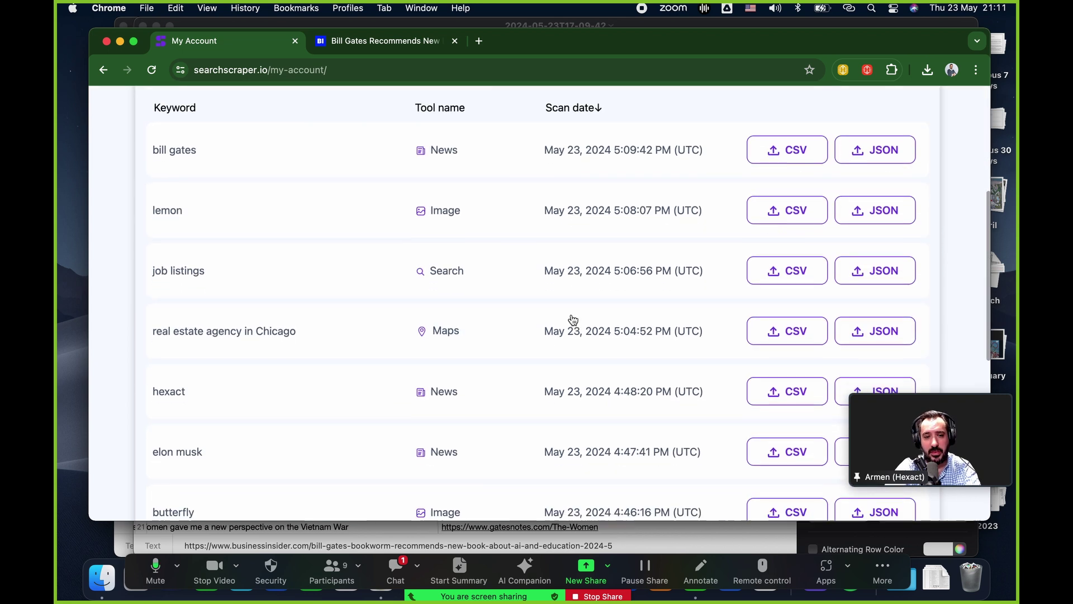
scroll(573, 320, up, 5)
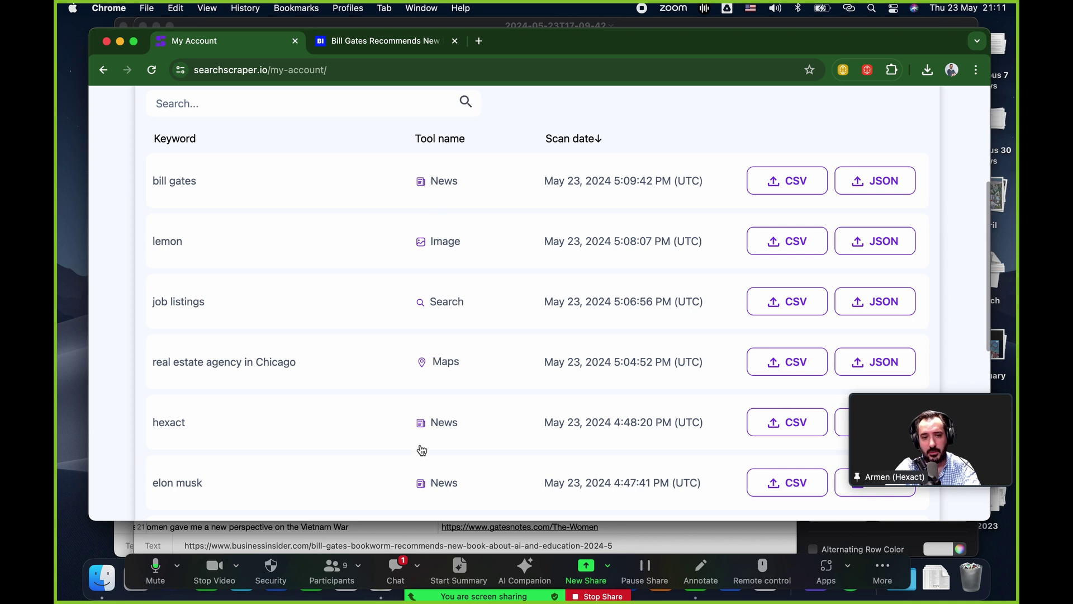
scroll(422, 451, down, 2)
scroll(256, 326, down, 7)
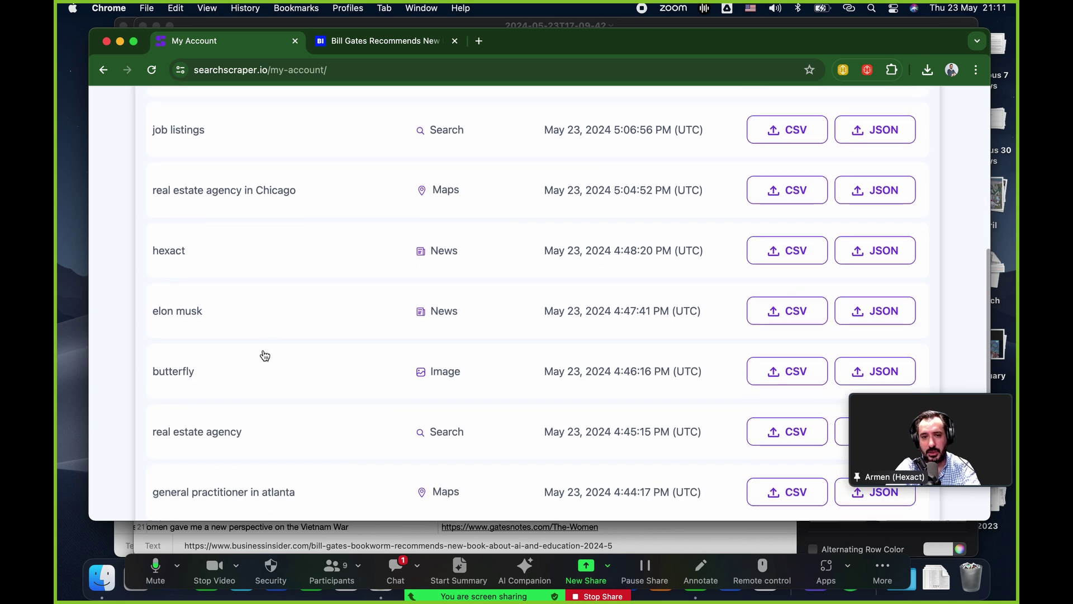
scroll(229, 325, down, 7)
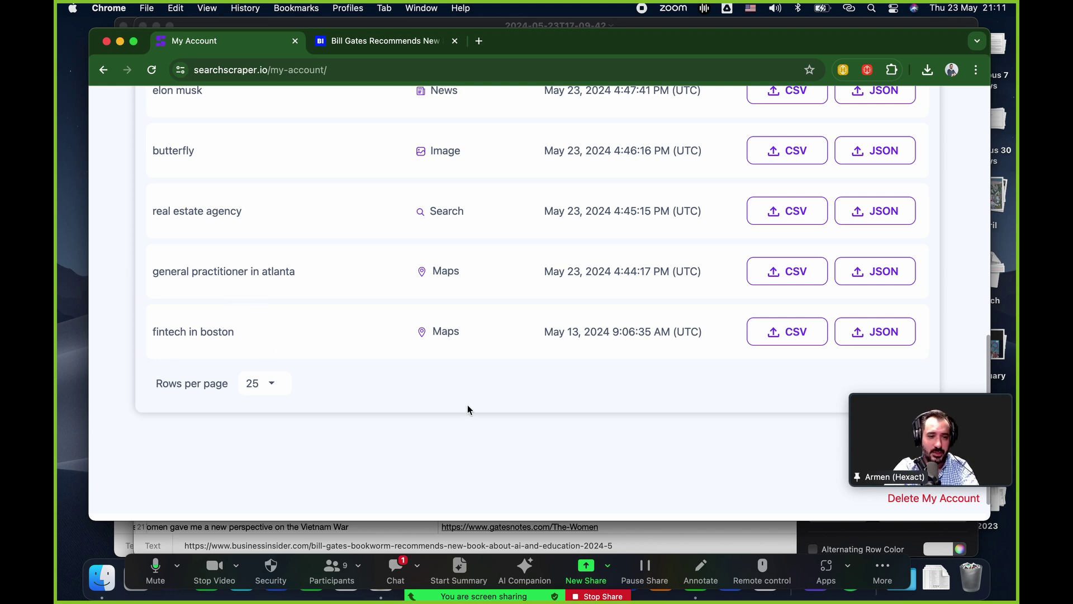
scroll(577, 372, up, 19)
scroll(575, 372, down, 10)
scroll(796, 180, down, 3)
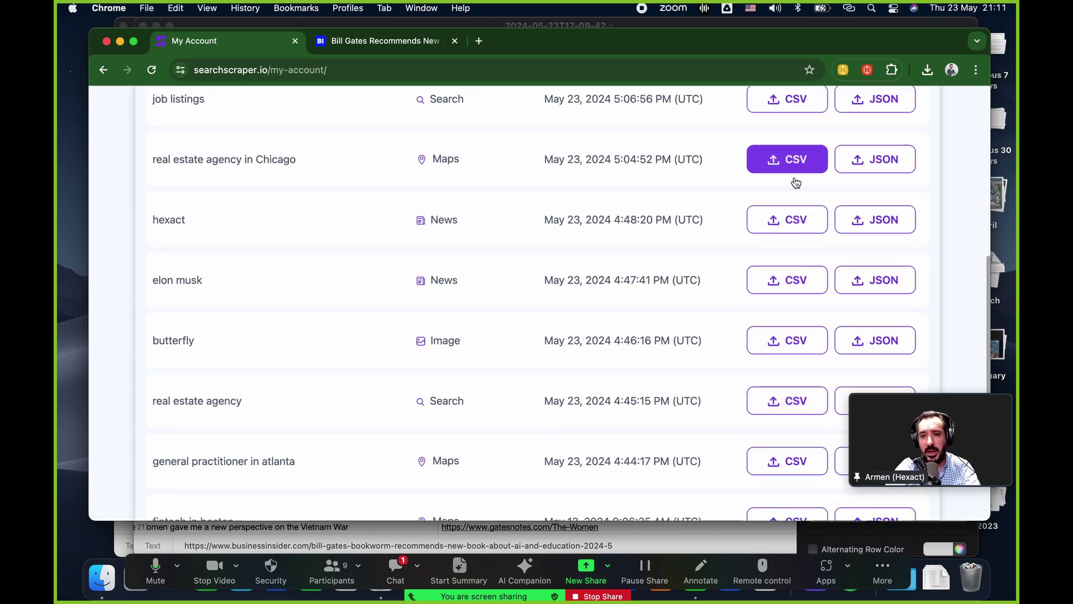
scroll(606, 287, up, 8)
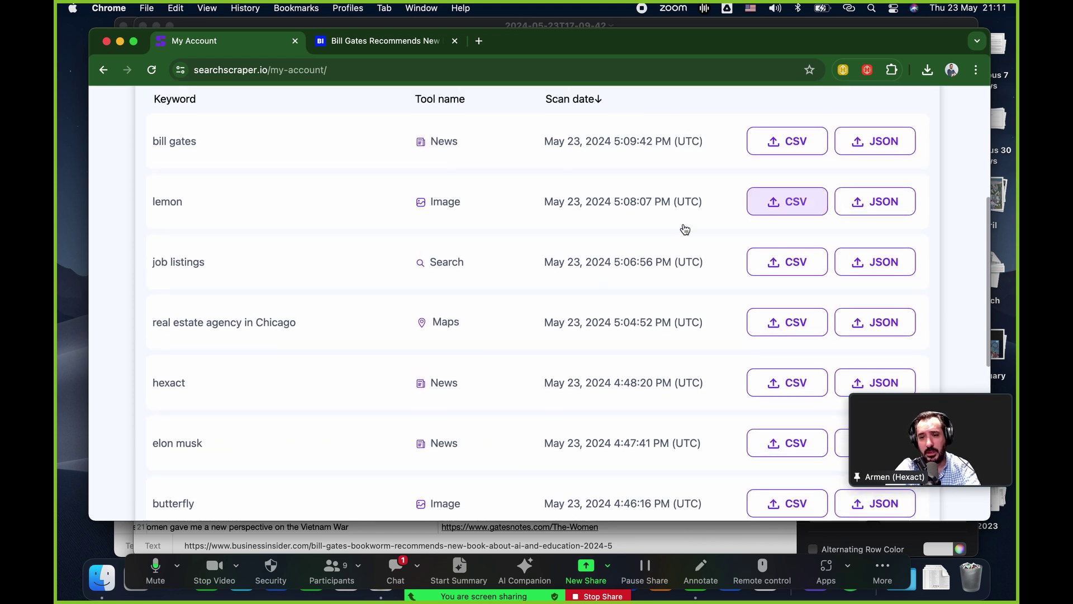
scroll(500, 362, up, 5)
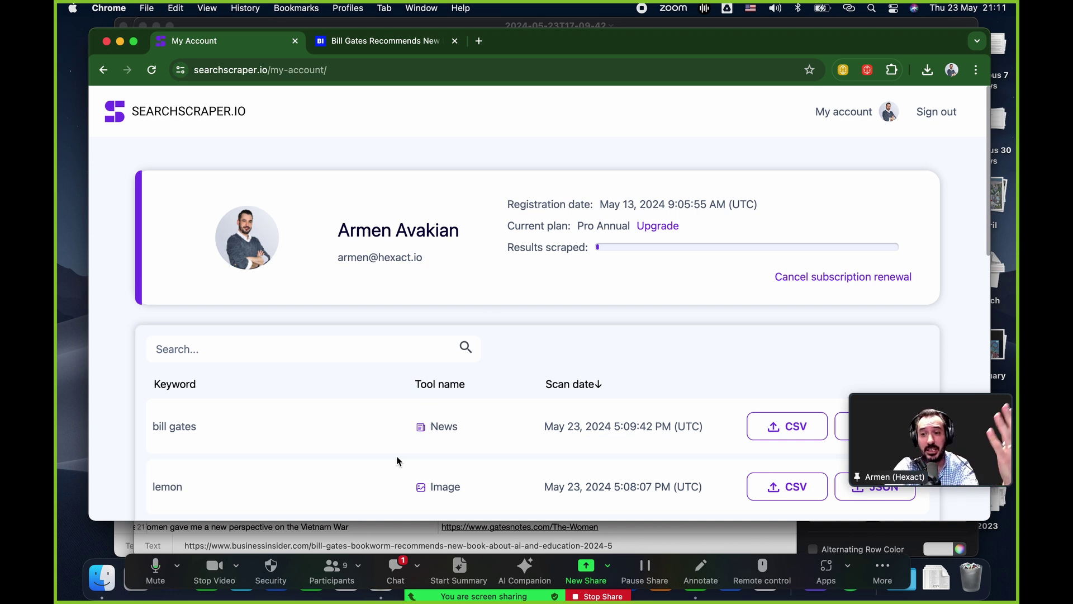
- Go back to the SearchScraper.io home page and scroll through its Maps, Search, Image and News sections
click(245, 114)
scroll(462, 302, down, 5)
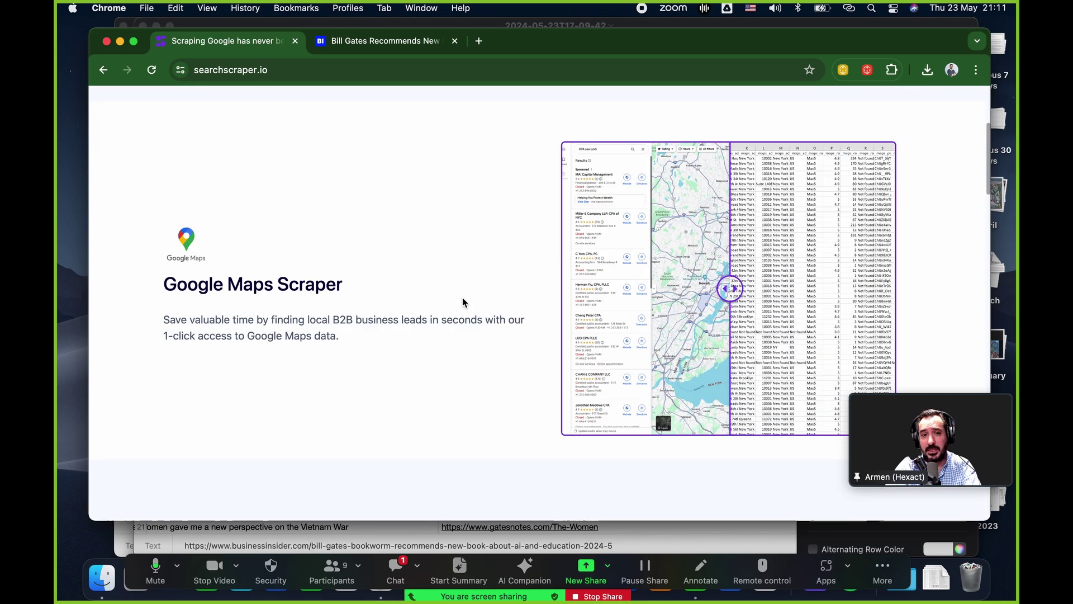
scroll(462, 302, down, 12)
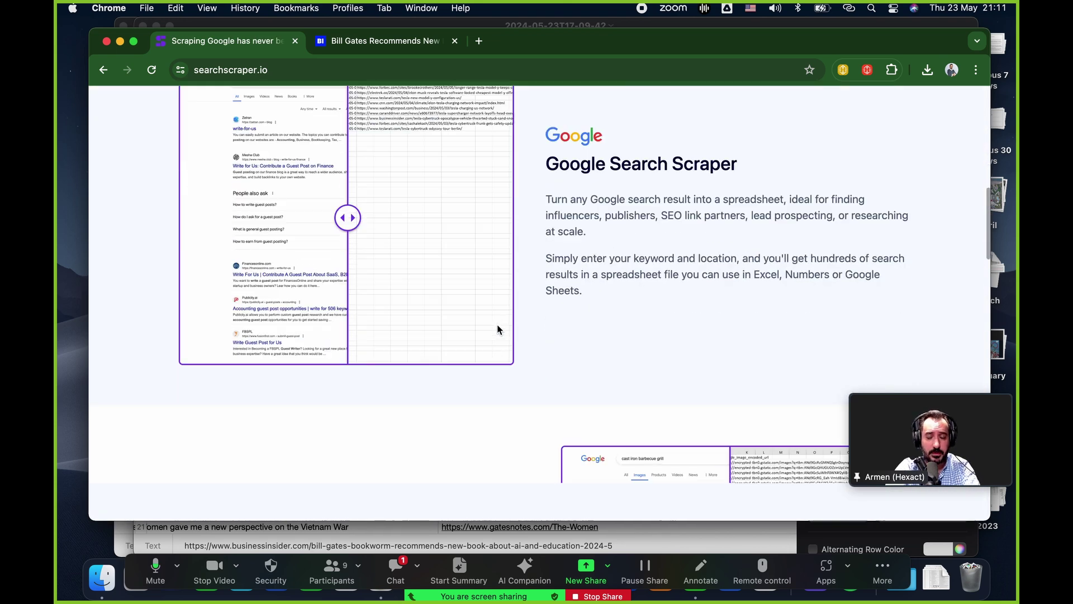
scroll(498, 329, up, 15)
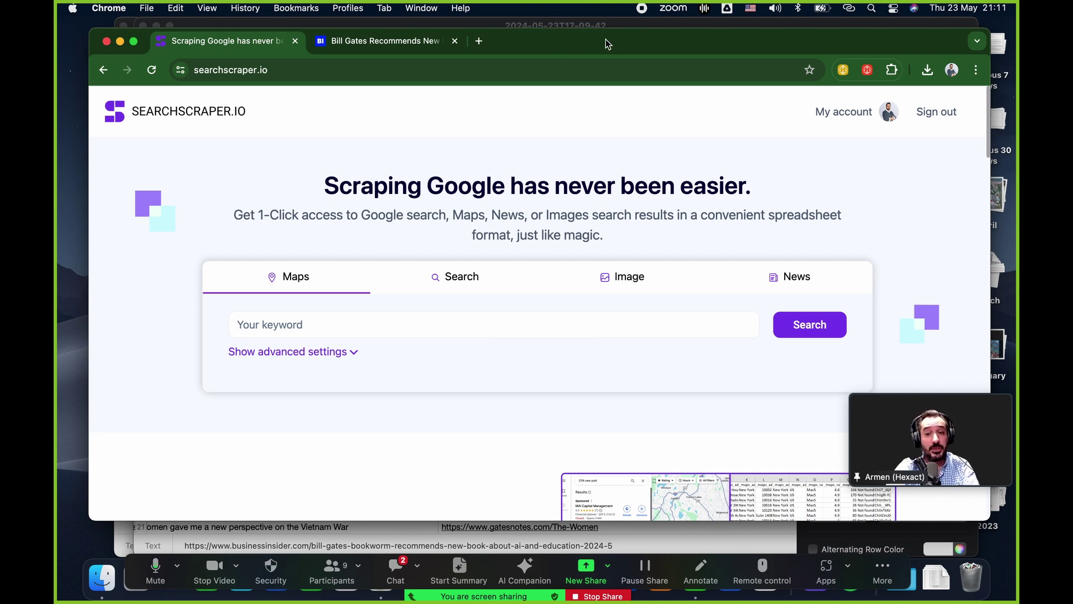
- Load searchscraper.io in a new incognito window, correcting the mistyped address, and accept the cookie notice
key(super+shift+n)
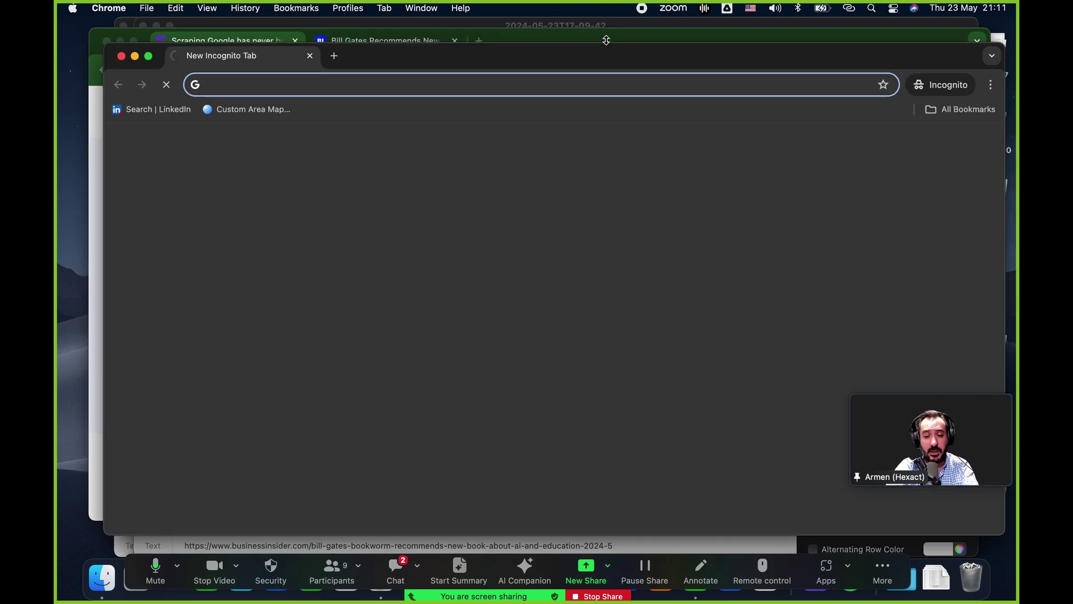
text(serahcscr)
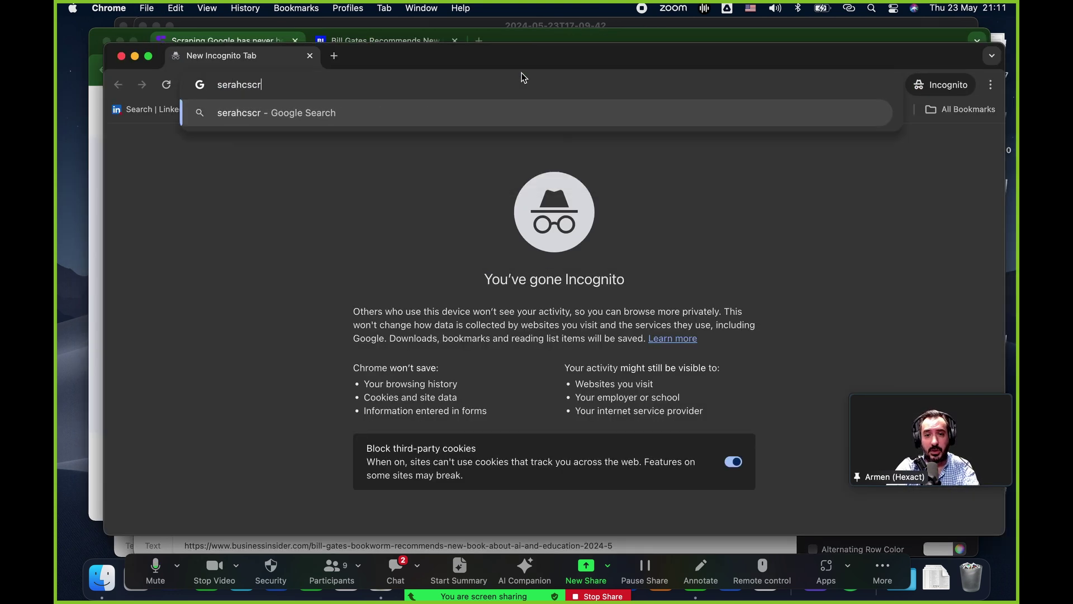
text(aper.io)
key(Return)
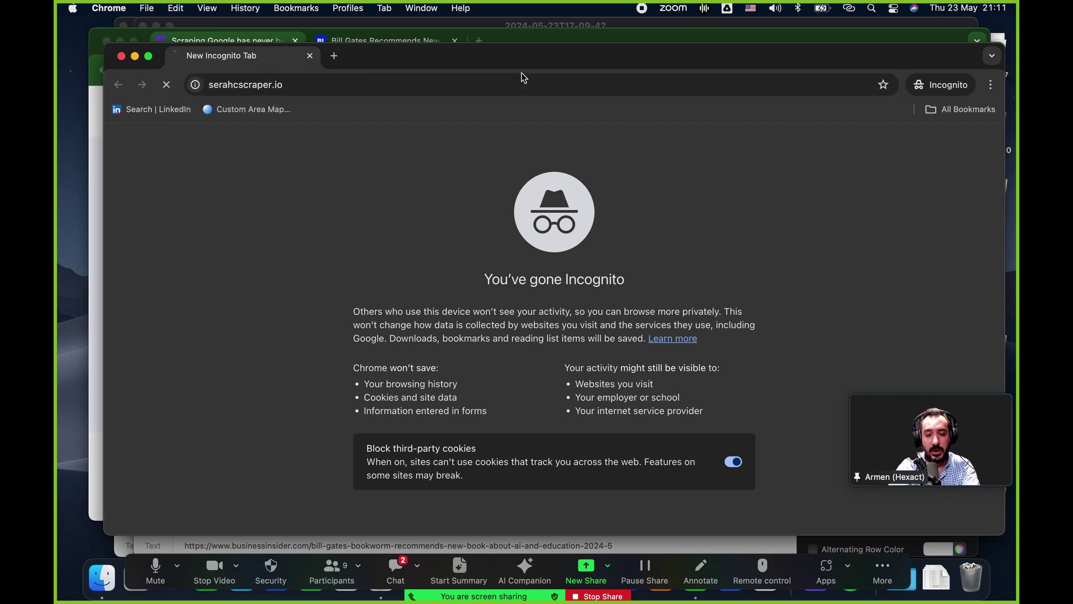
click(302, 93)
text(search)
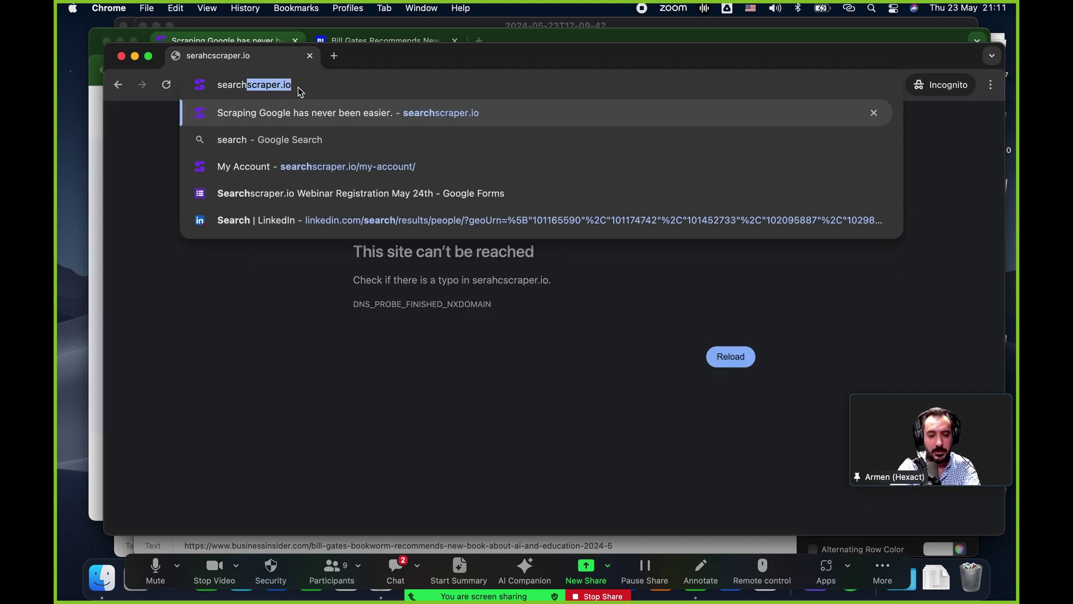
key(Return)
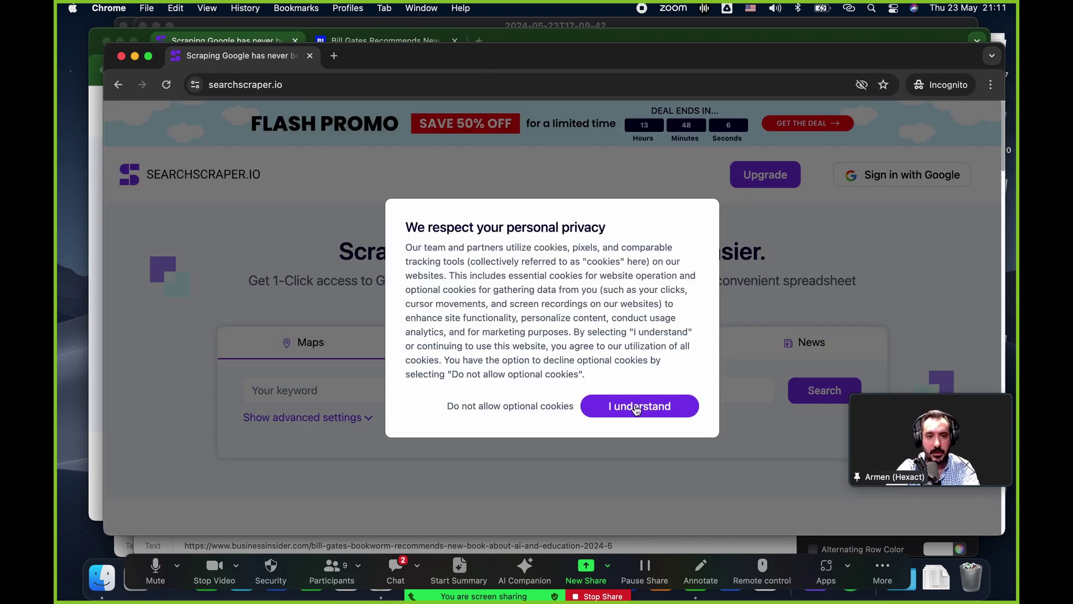
click(644, 407)
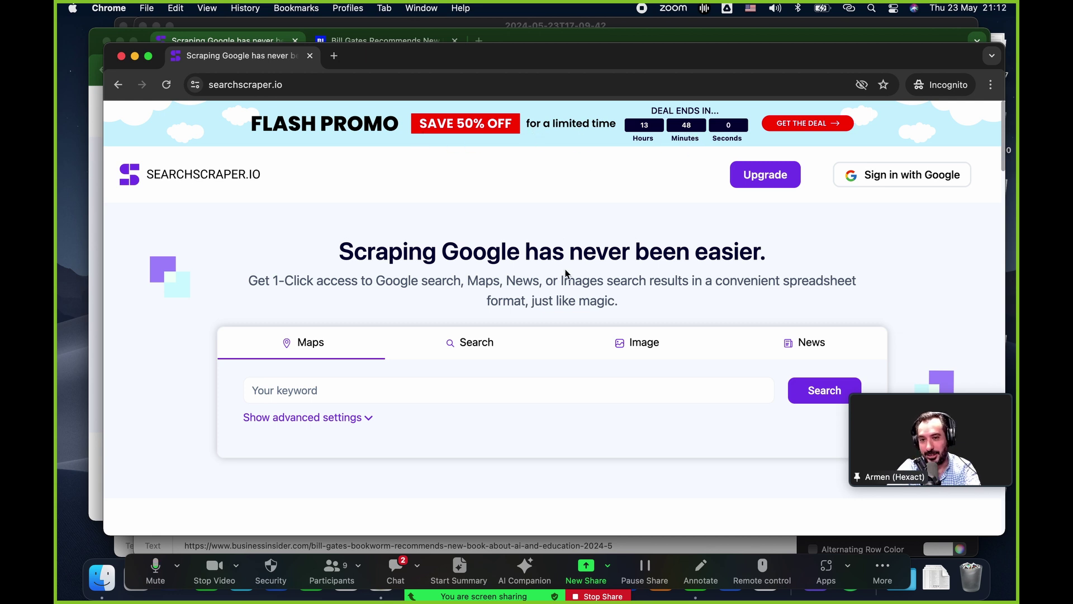
scroll(545, 233, down, 7)
scroll(546, 232, up, 7)
scroll(545, 232, down, 7)
scroll(545, 233, down, 15)
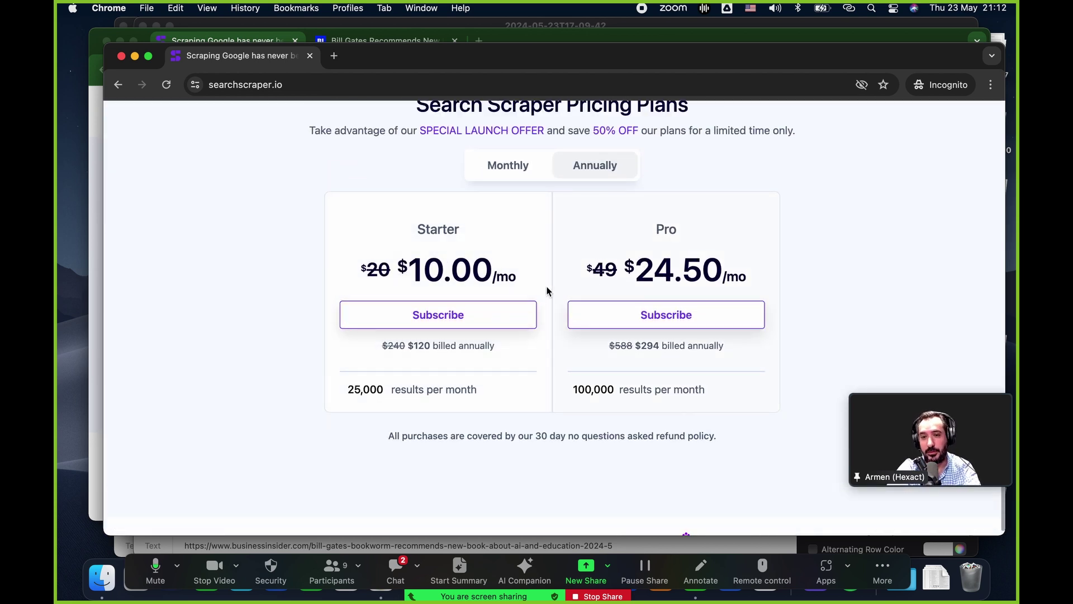
scroll(543, 287, down, 1)
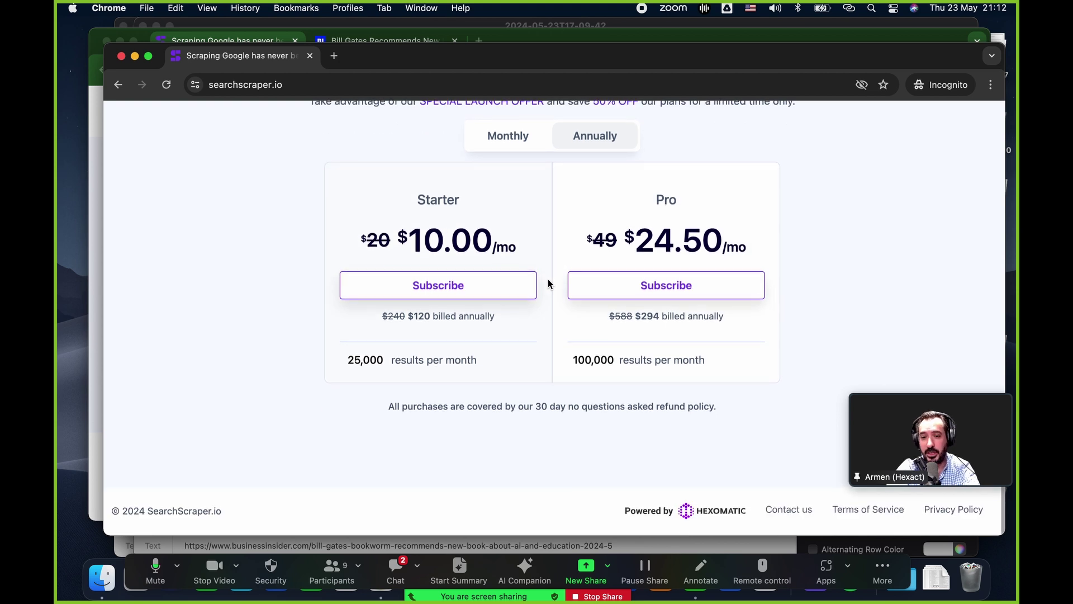
drag(535, 407, 672, 423)
click(381, 400)
click(744, 419)
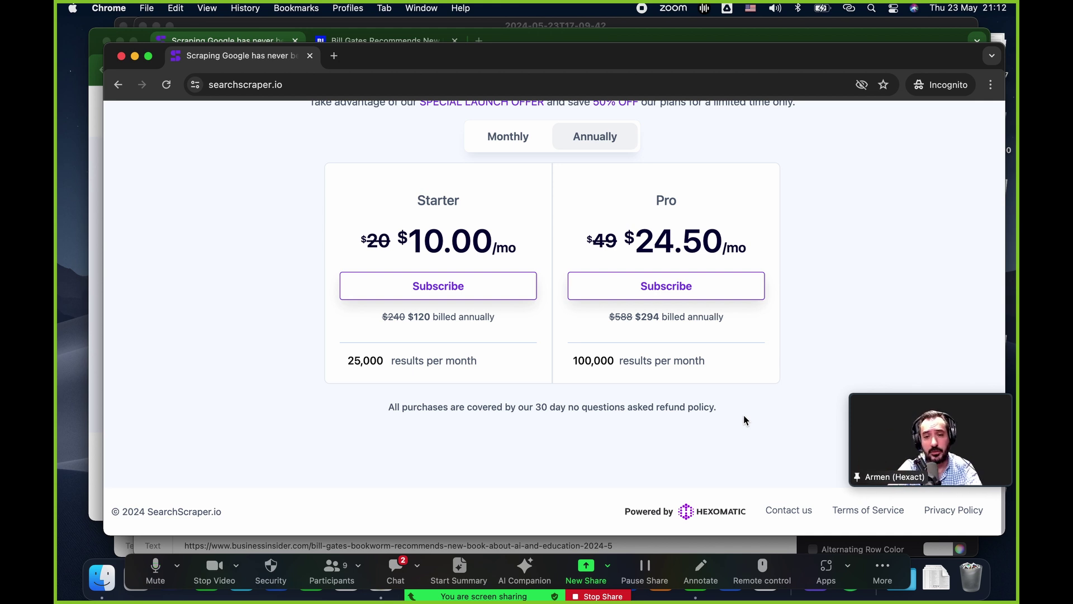
scroll(743, 342, up, 20)
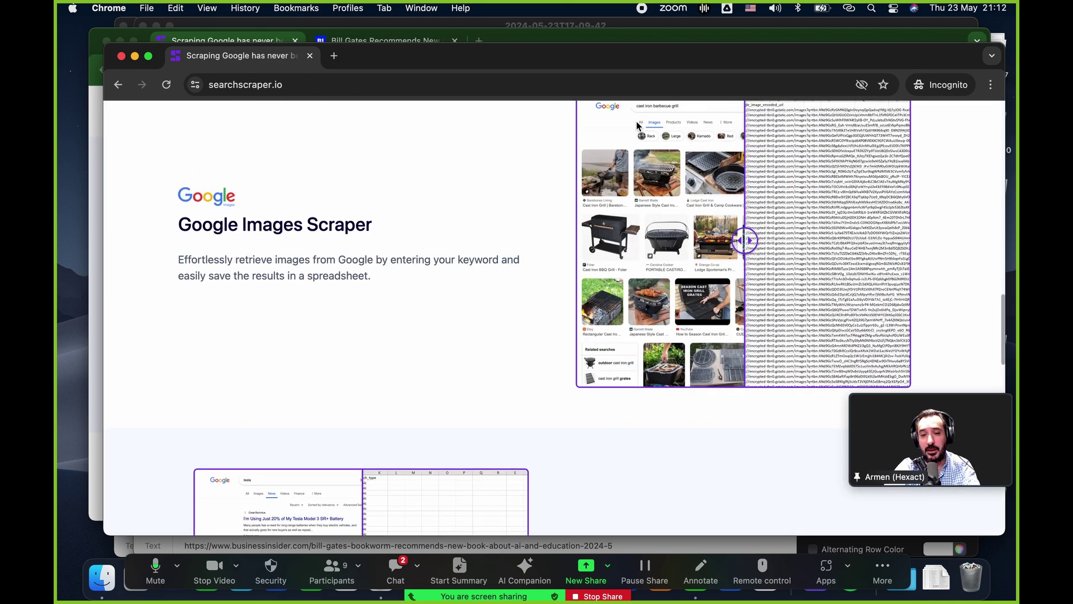
scroll(648, 213, down, 1)
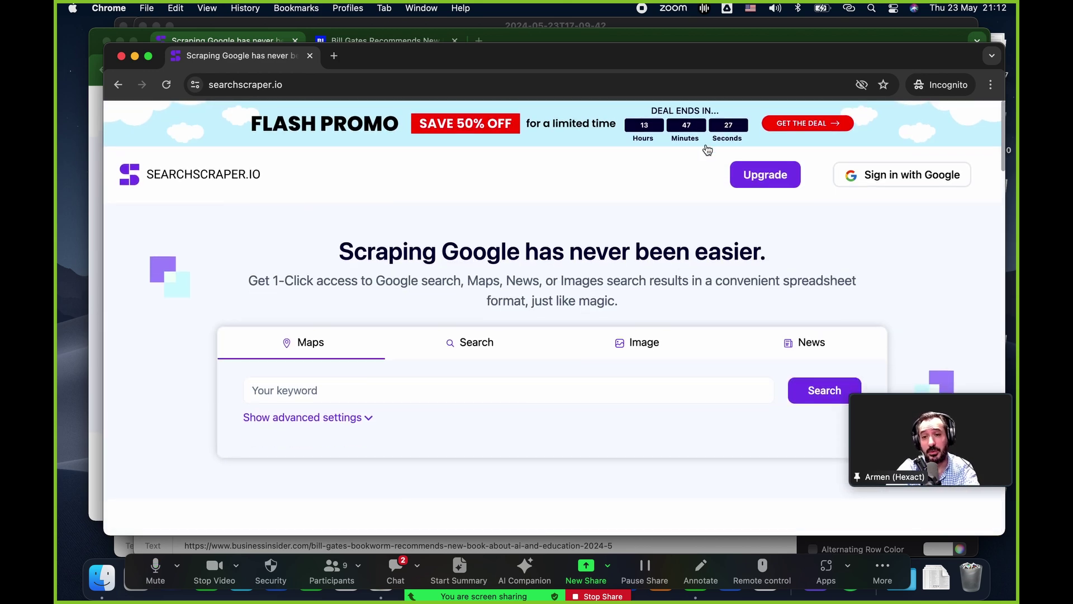
scroll(671, 285, down, 2)
scroll(671, 285, down, 15)
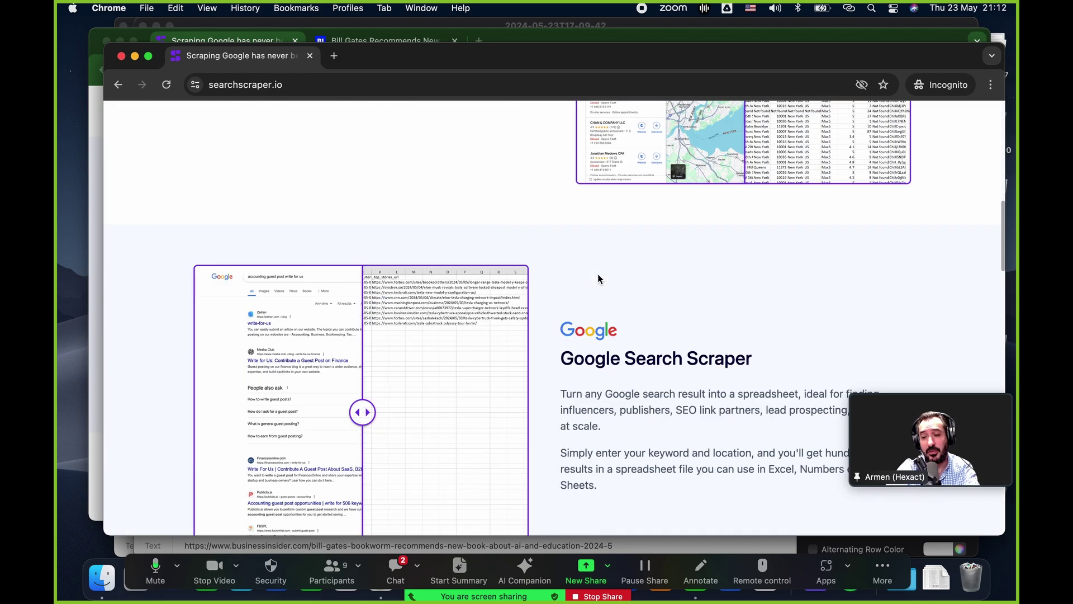
scroll(566, 316, down, 10)
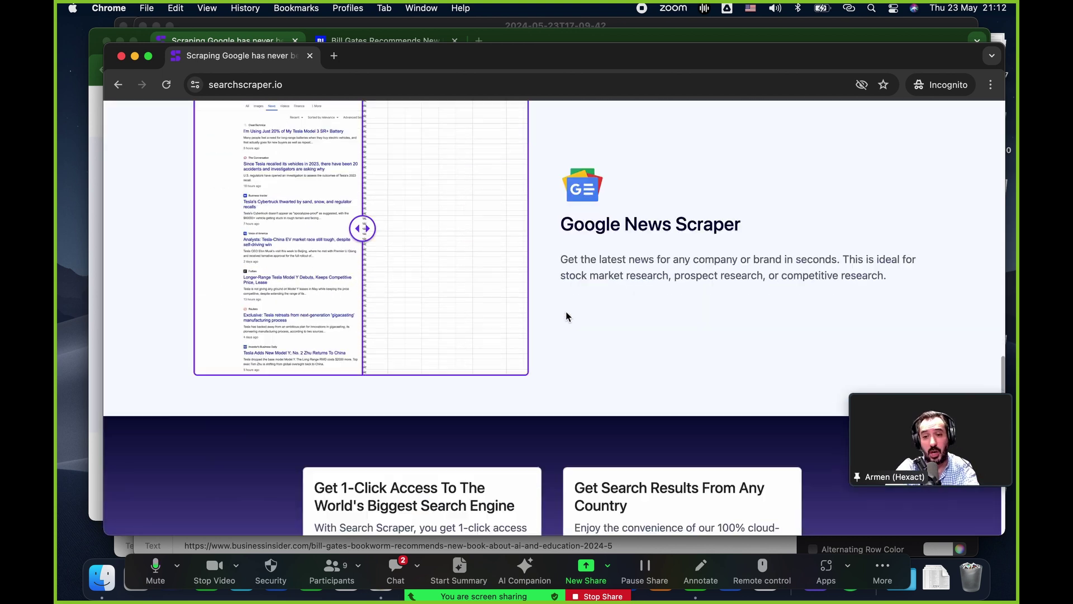
scroll(567, 317, down, 10)
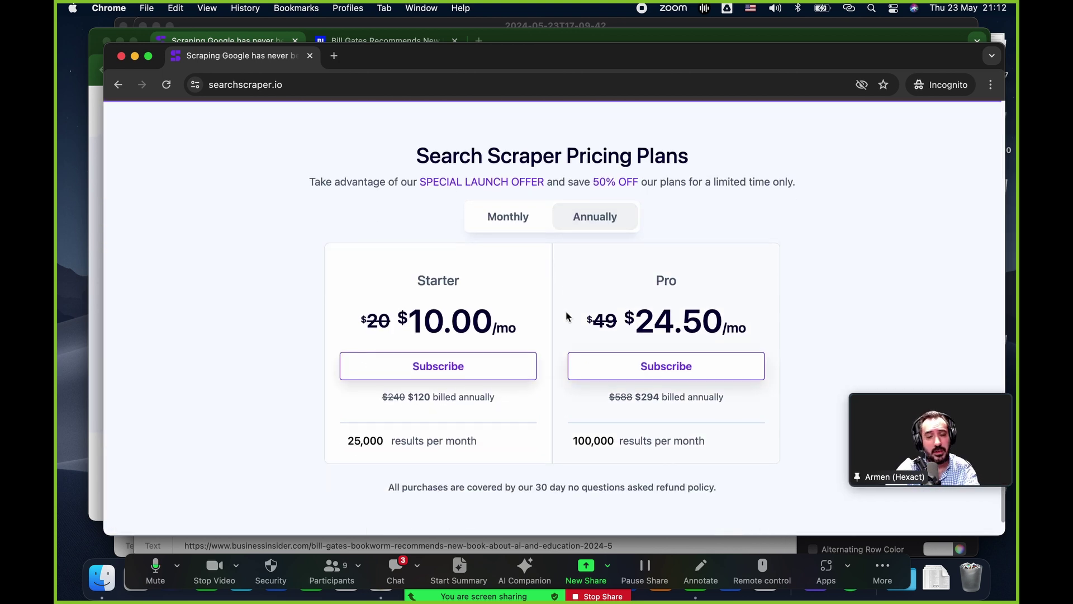
scroll(563, 331, down, 2)
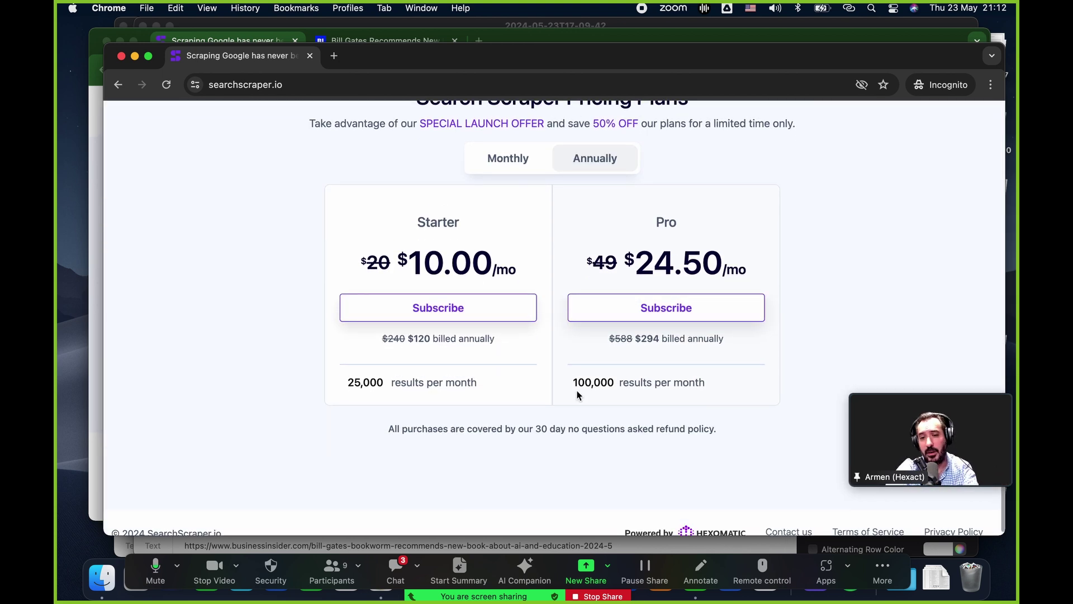
scroll(578, 396, up, 20)
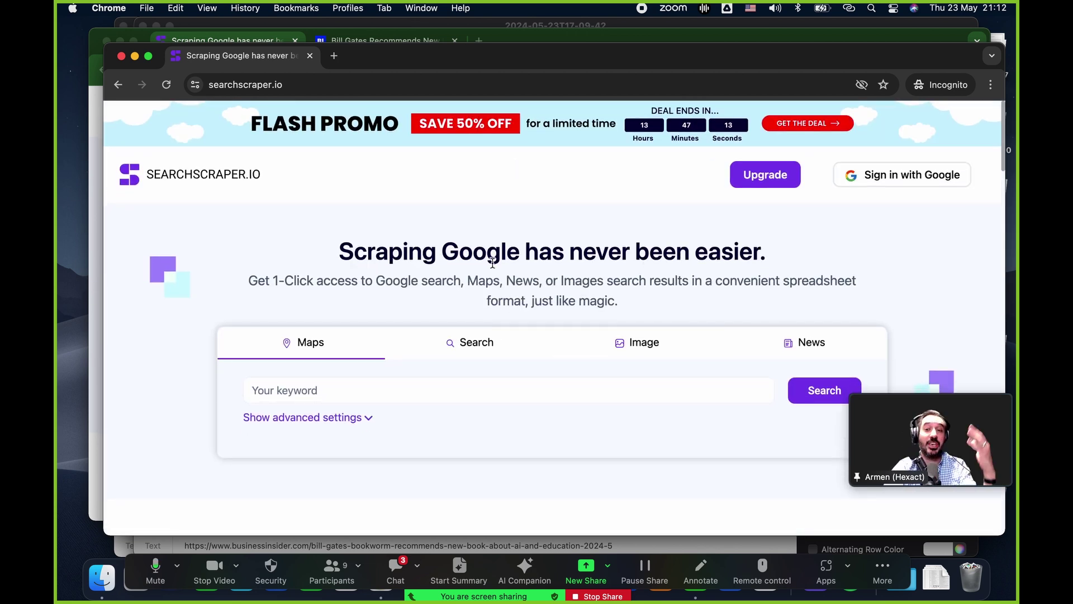
scroll(502, 291, down, 1)
scroll(503, 294, up, 1)
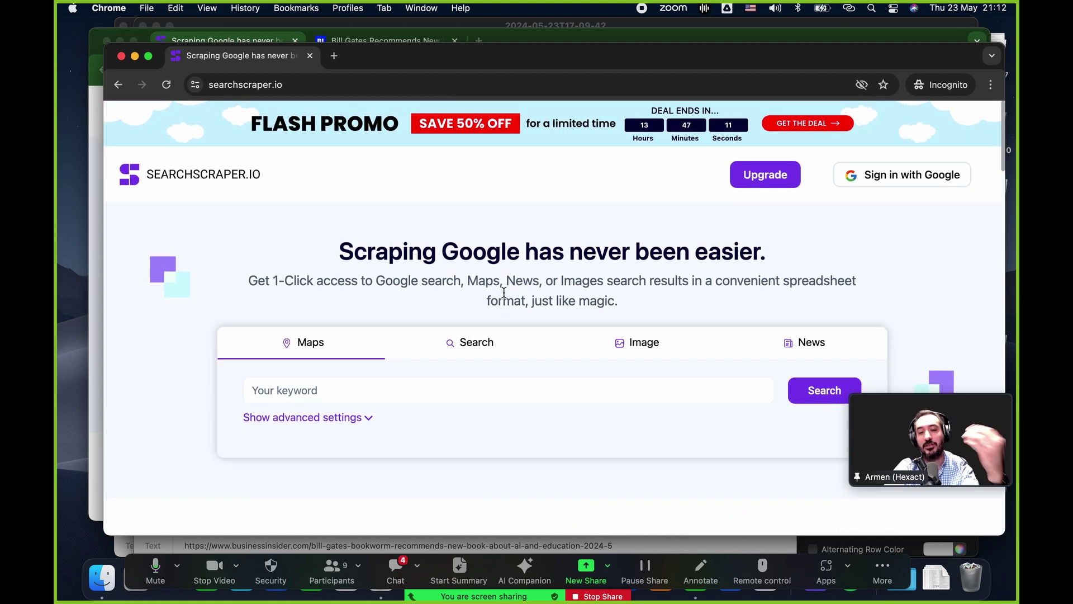
- Close the incognito window and Bill Gates article tab, then open Zoom's meeting chat and move it aside
click(311, 56)
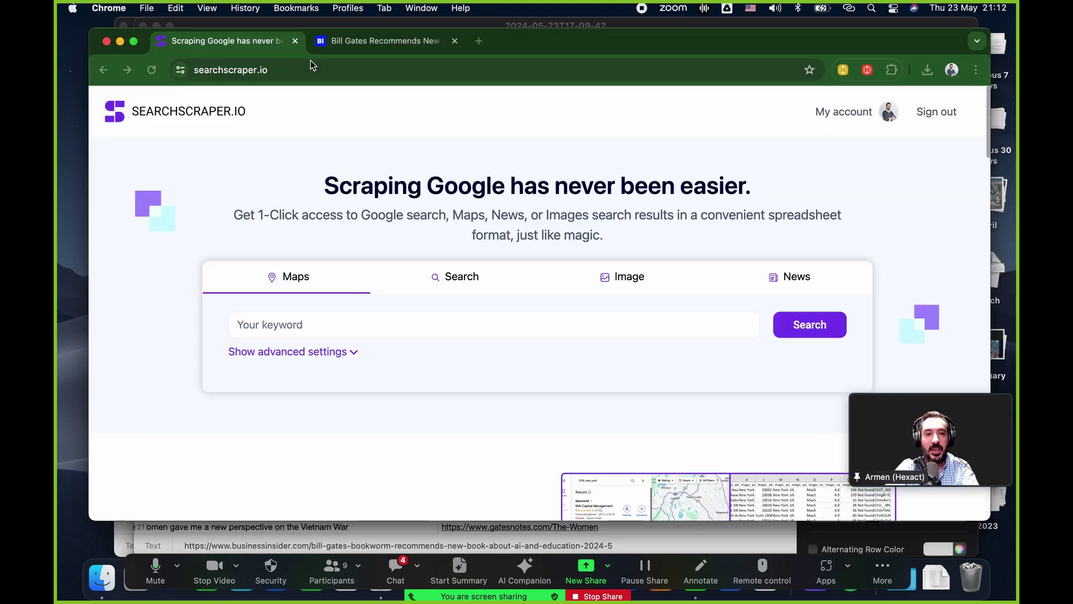
click(453, 42)
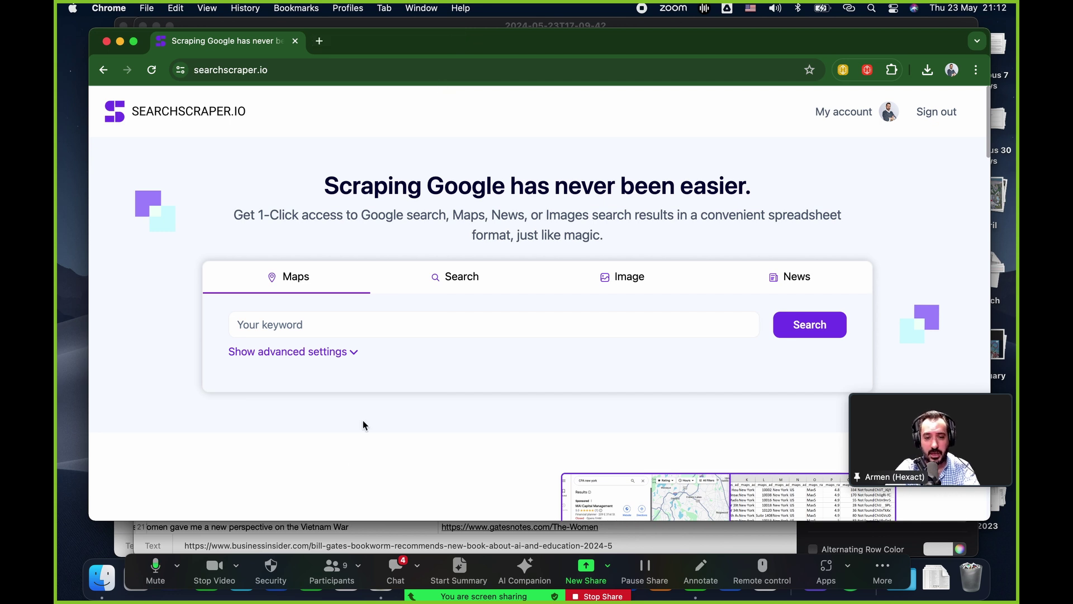
click(396, 570)
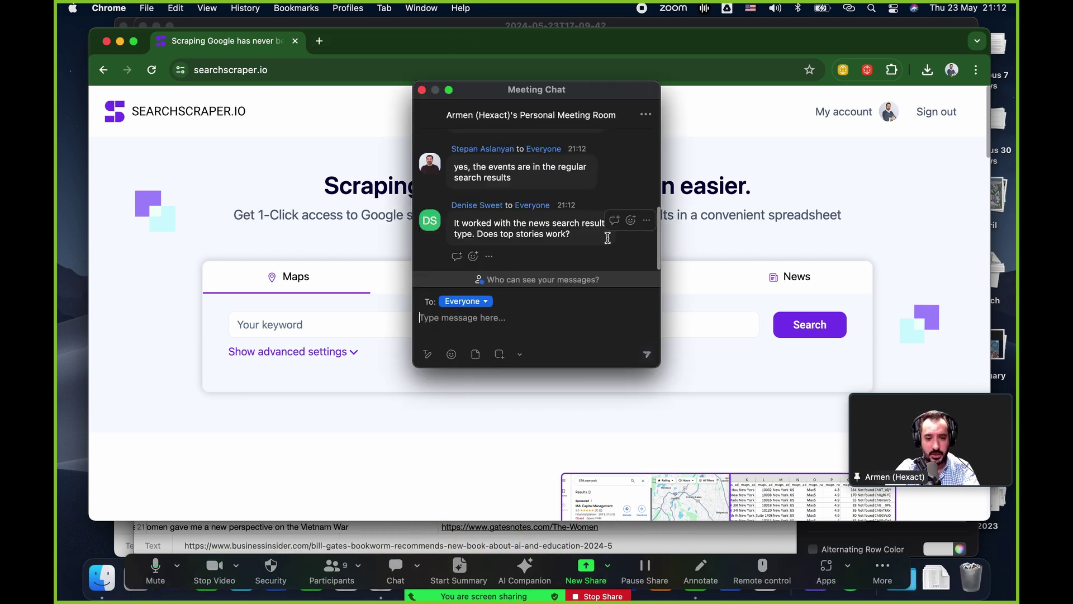
scroll(583, 240, up, 5)
scroll(583, 241, up, 3)
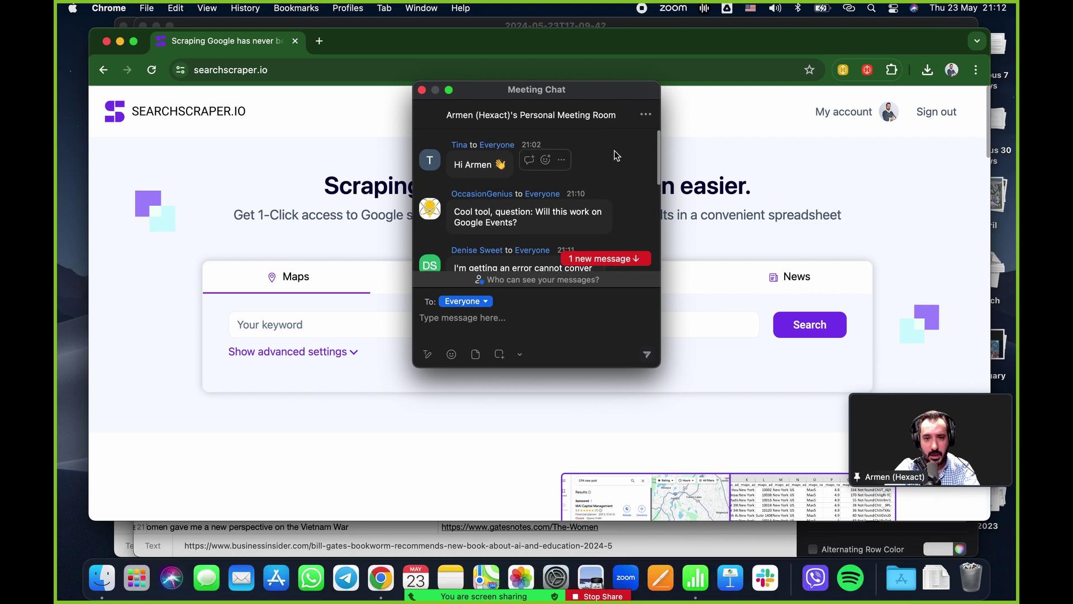
scroll(615, 150, down, 4)
scroll(611, 215, down, 2)
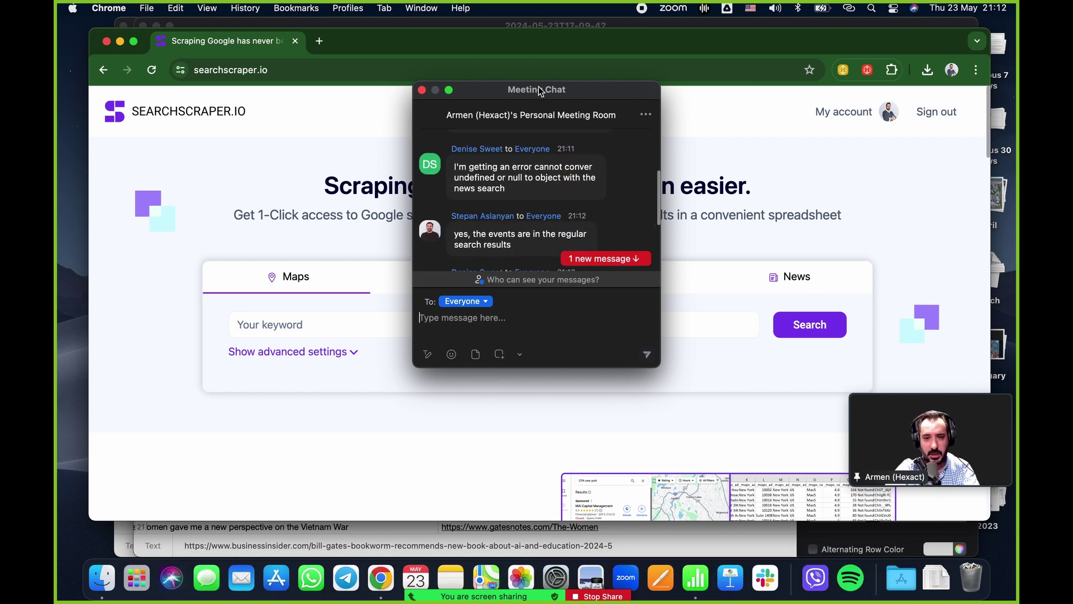
drag(545, 91, 723, 70)
- Switch the scraper to Google Search and reposition the chat to uncover the page
click(461, 280)
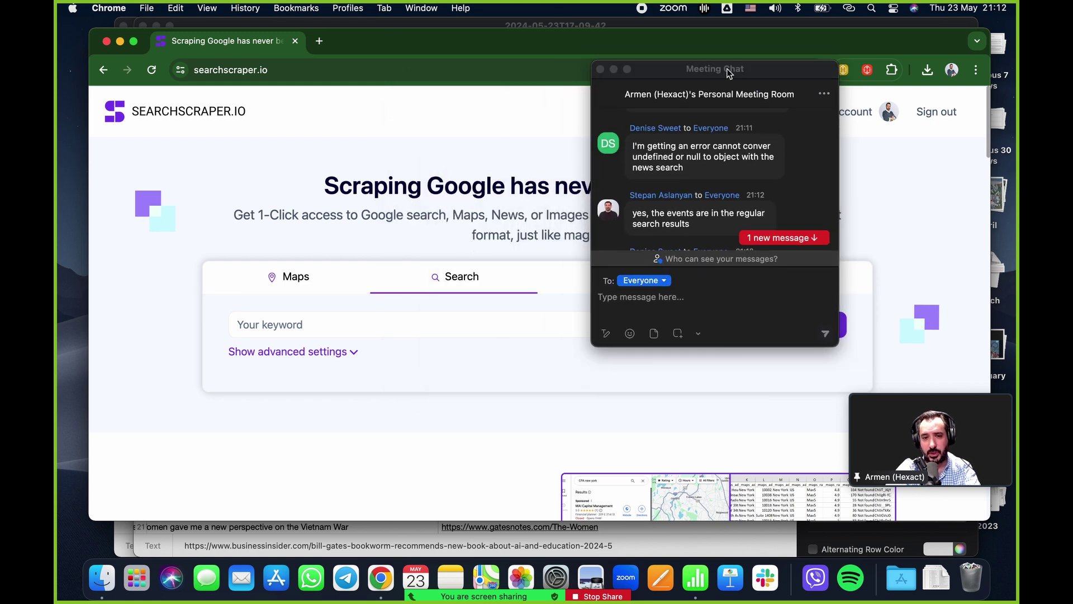
drag(728, 73, 776, 286)
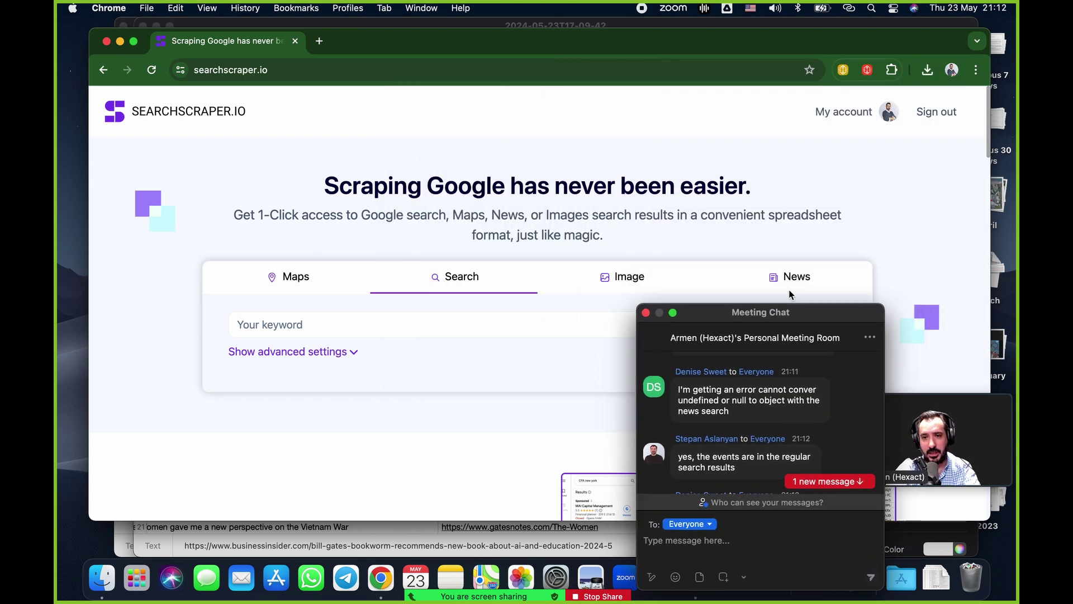
drag(790, 291, 814, 49)
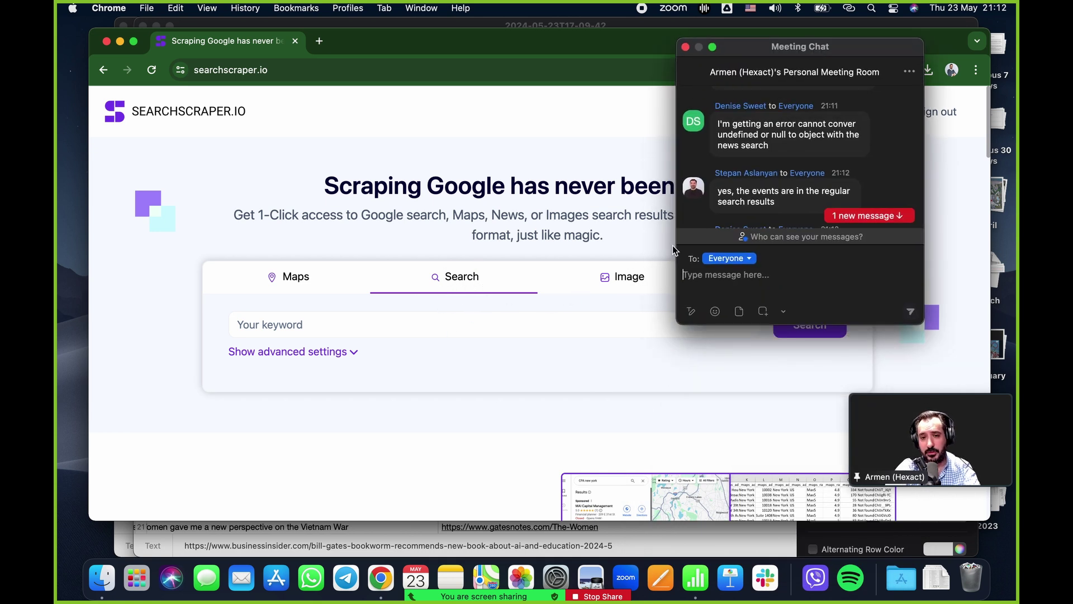
scroll(874, 179, up, 3)
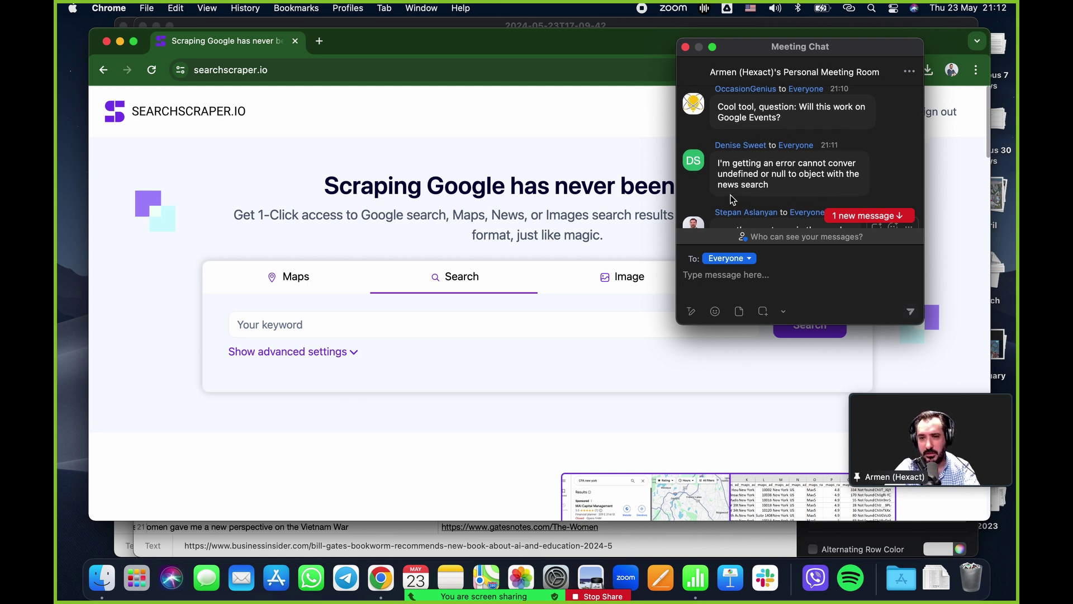
drag(769, 46, 877, 54)
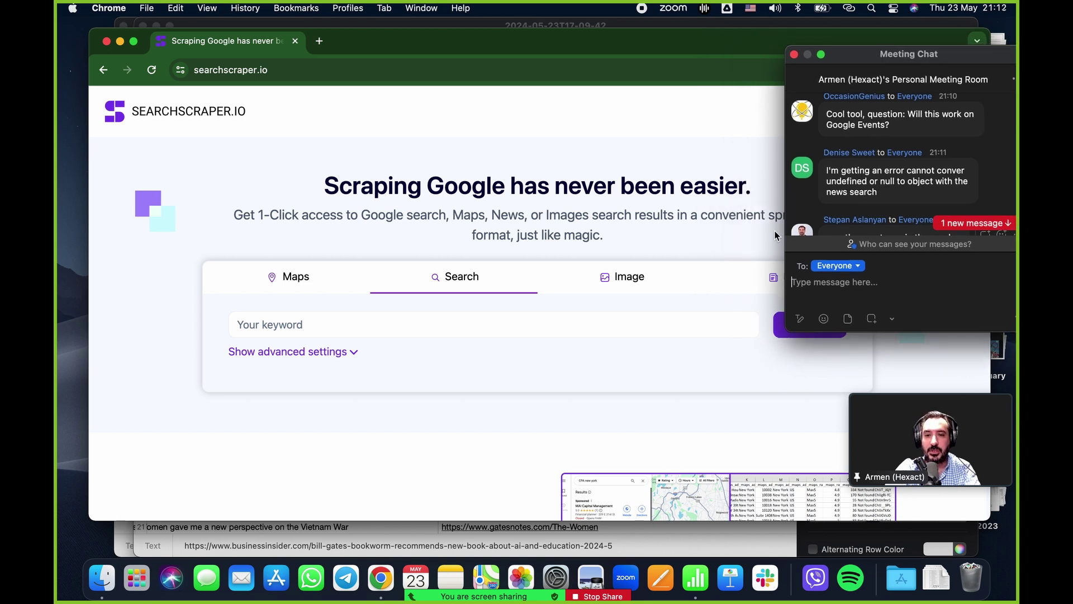
- Open the News scraper's advanced settings, try a scrape with a person's name, and dismiss the error
click(772, 285)
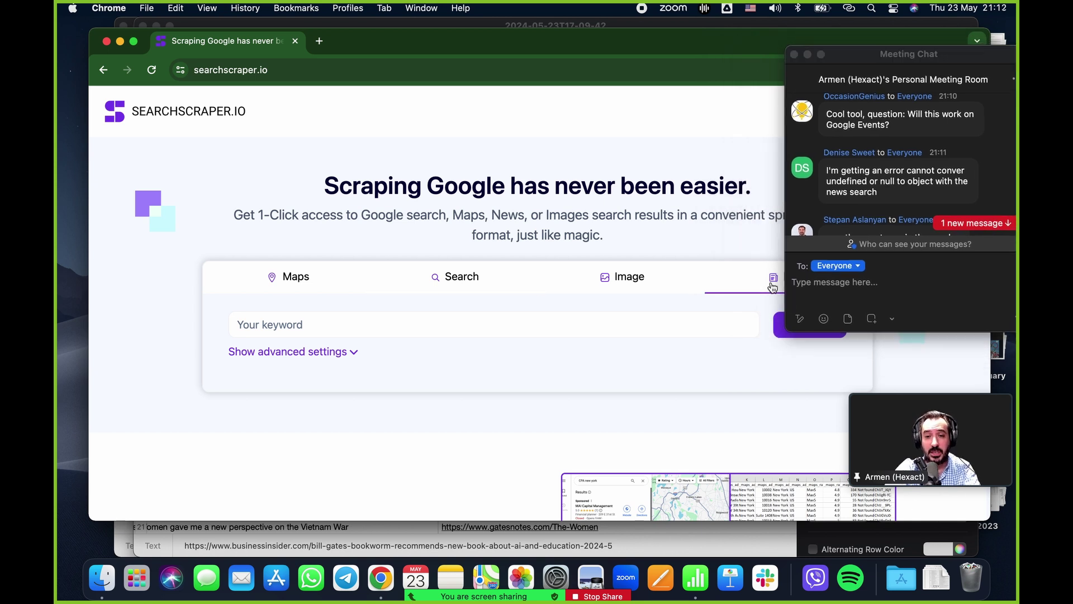
click(346, 354)
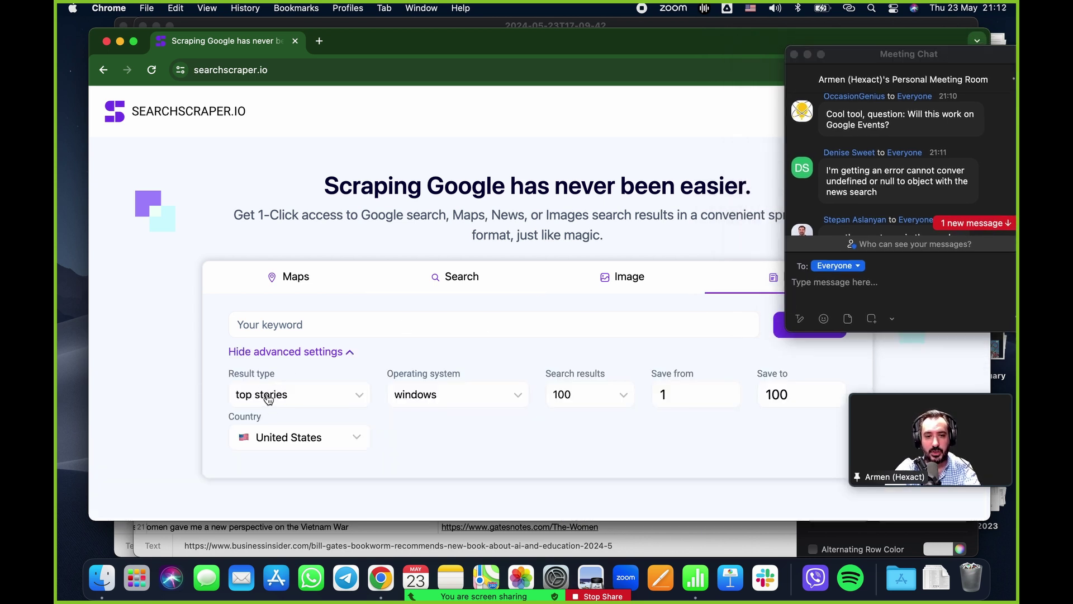
click(292, 331)
text(Armen Avakian)
key(Return)
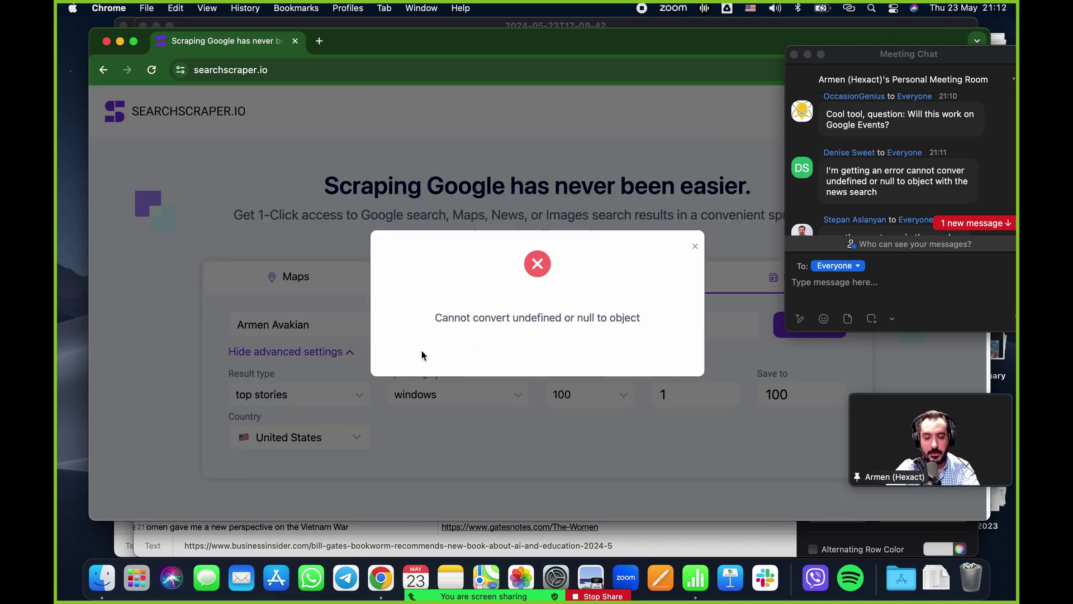
click(695, 246)
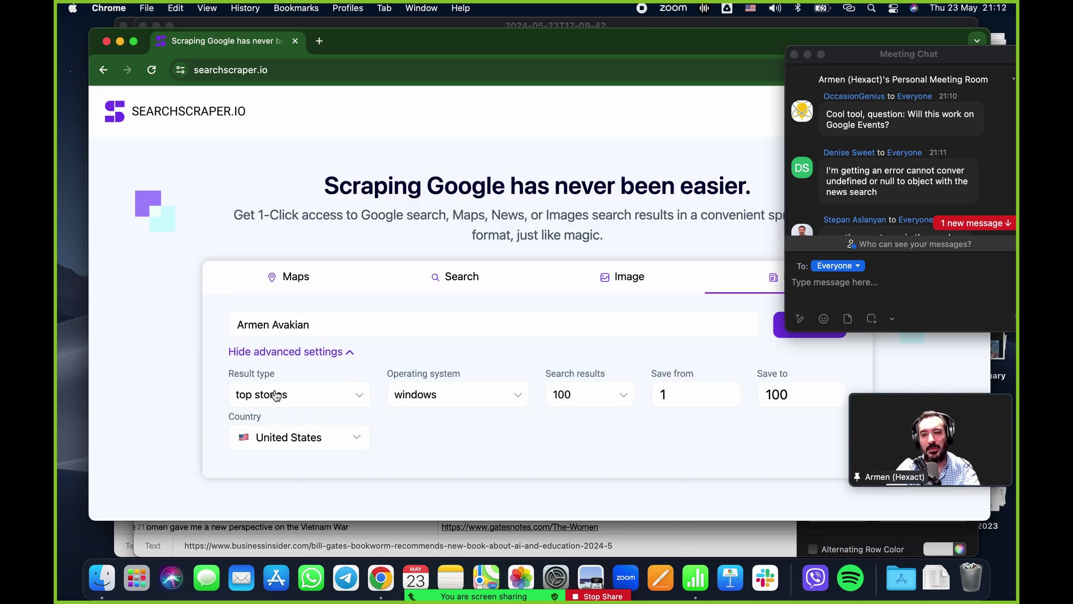
- Clear the keyword and change the result type from top stories to news search
triple_click(289, 328)
key(BackSpace)
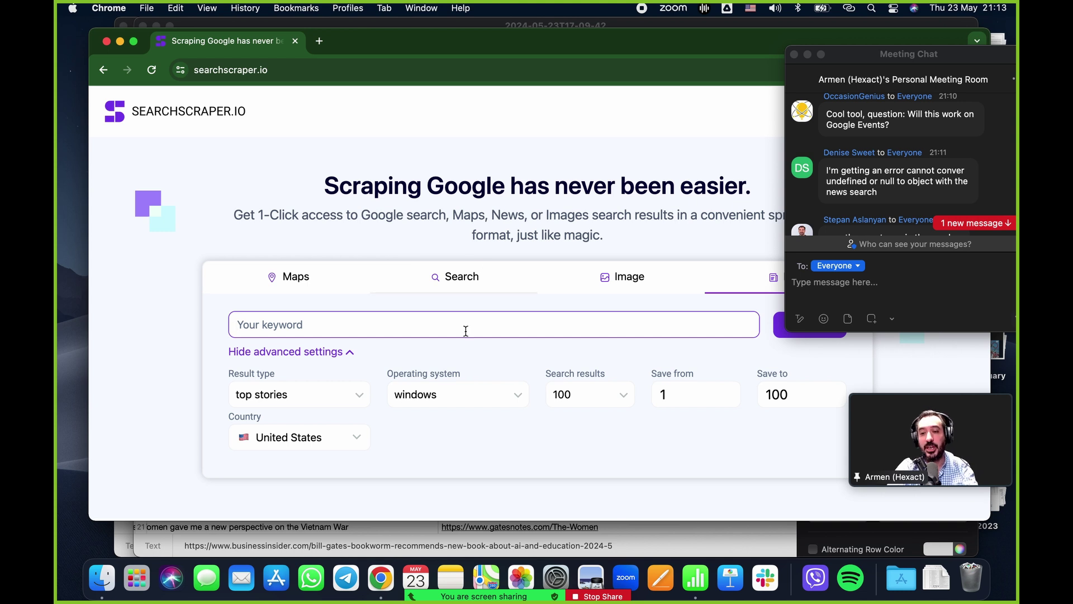
click(267, 393)
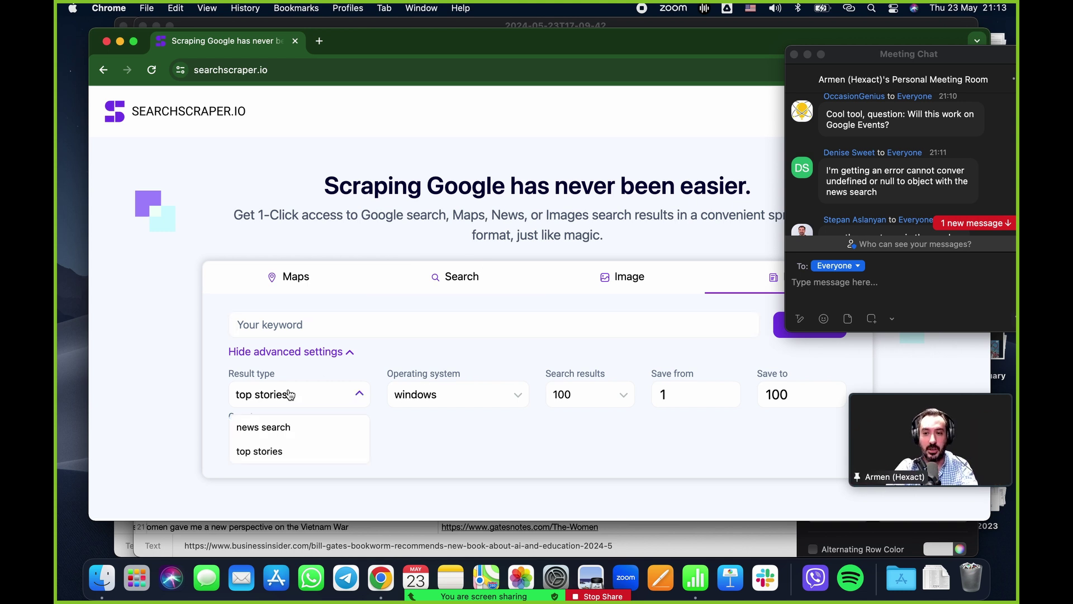
click(261, 427)
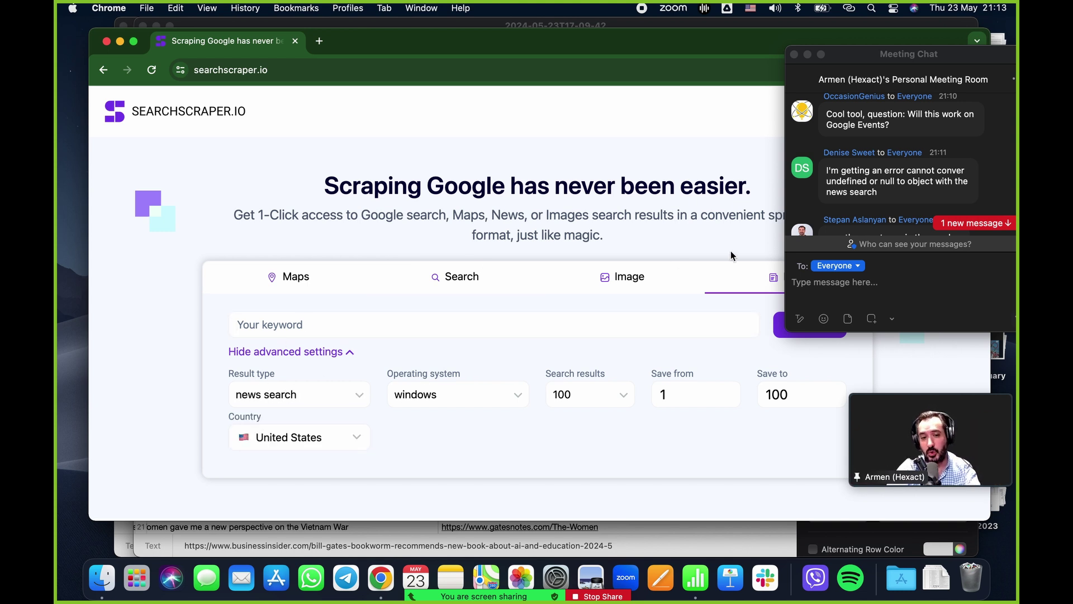
scroll(915, 156, down, 5)
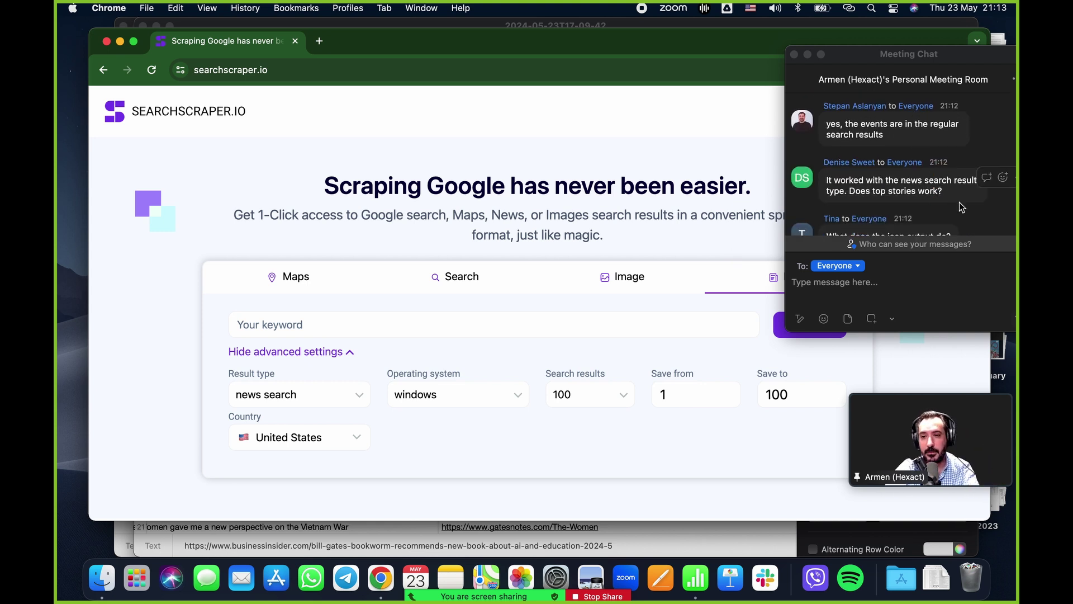
scroll(960, 203, down, 5)
scroll(960, 202, up, 3)
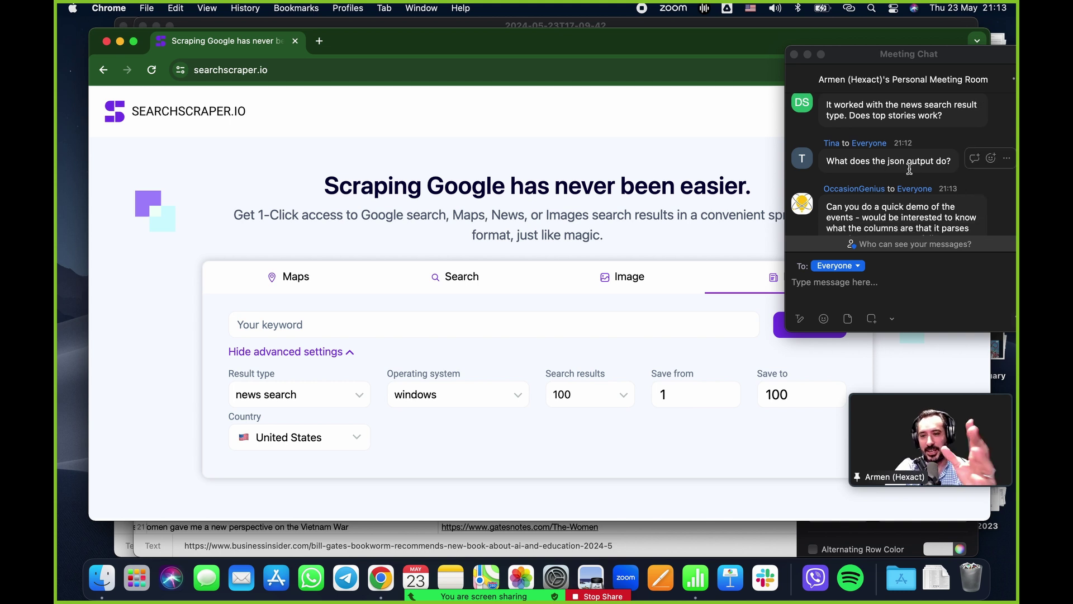
scroll(894, 162, down, 1)
scroll(895, 162, down, 2)
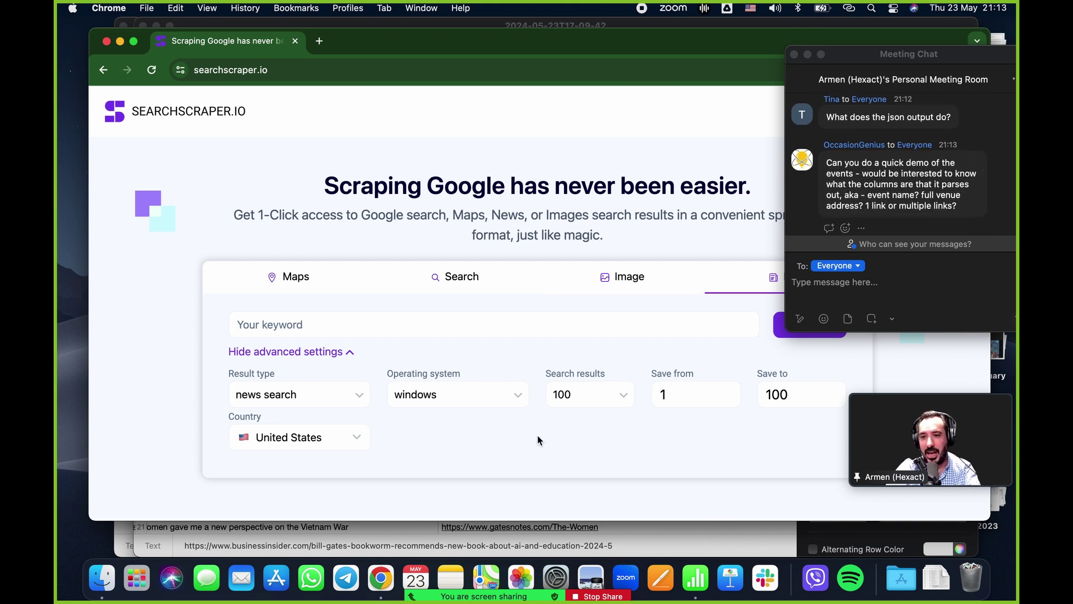
scroll(498, 463, down, 3)
scroll(492, 464, down, 10)
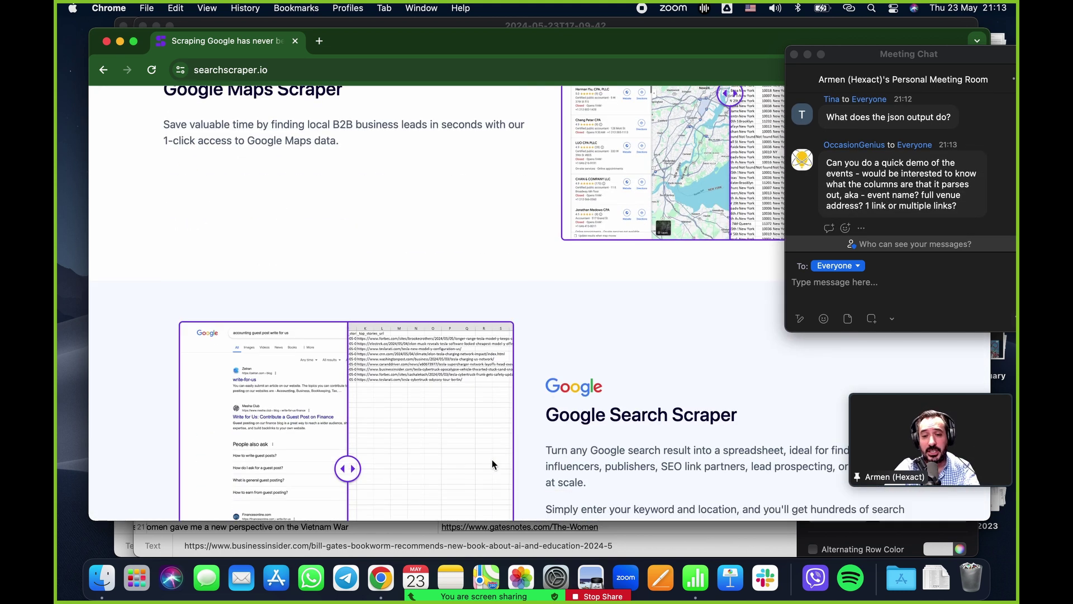
scroll(492, 464, up, 10)
scroll(492, 462, up, 1)
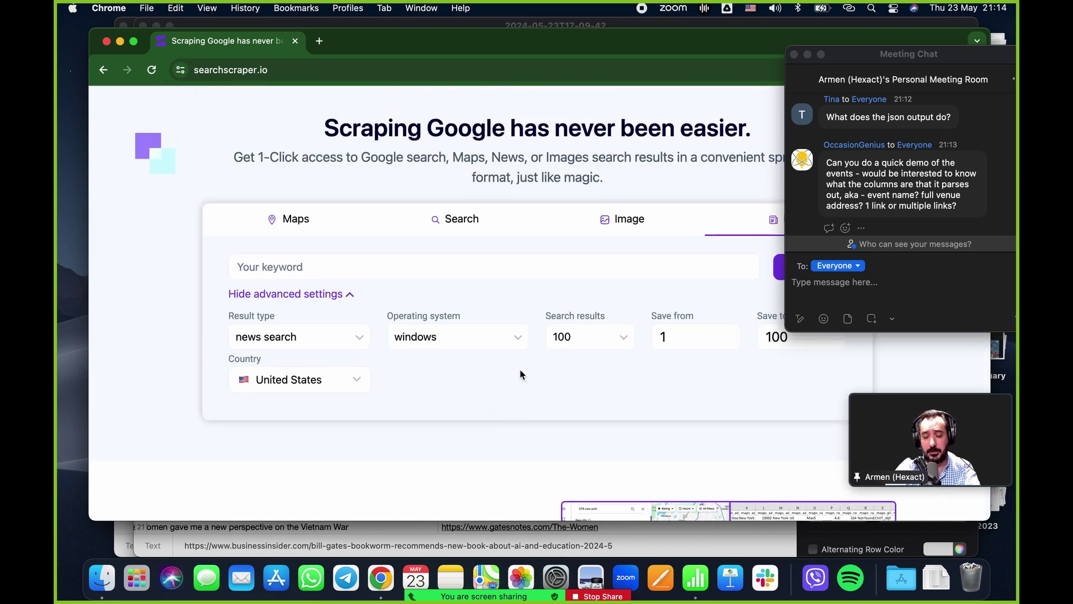
drag(707, 39, 687, 34)
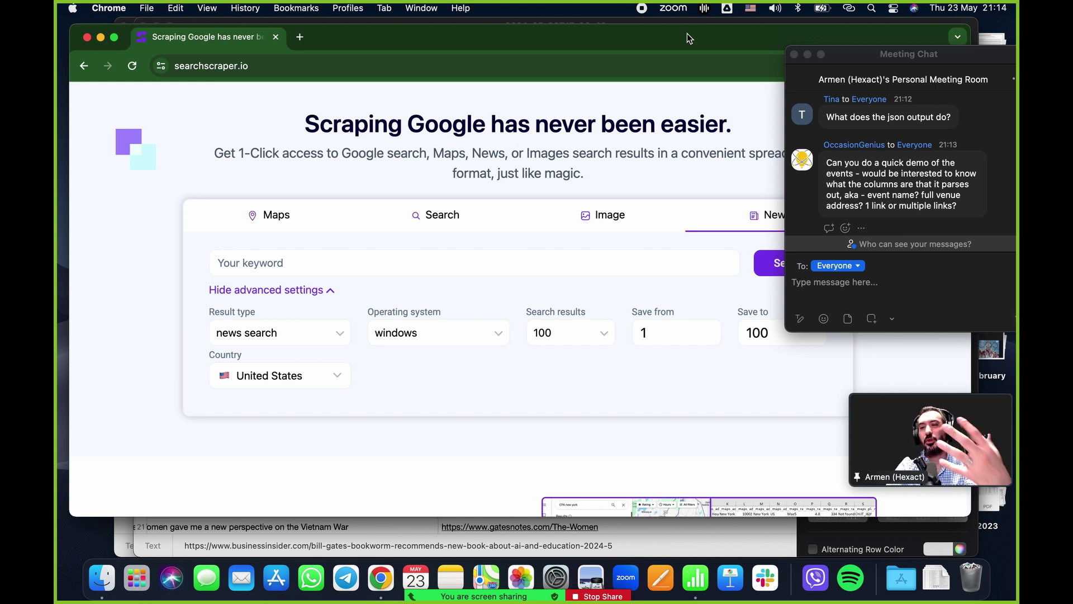
click(930, 201)
scroll(928, 199, down, 1)
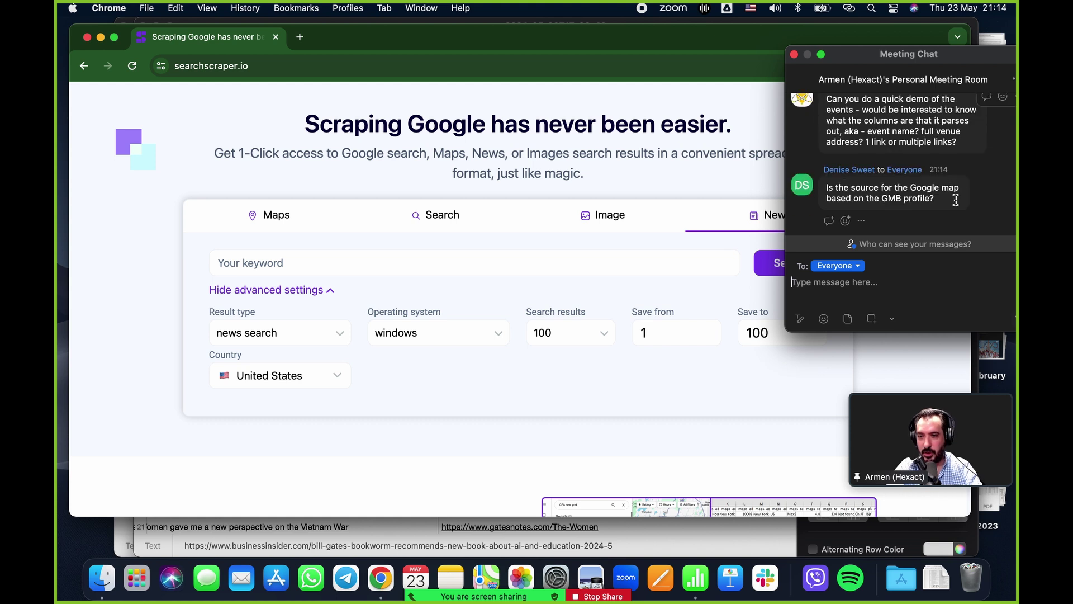
scroll(955, 190, up, 1)
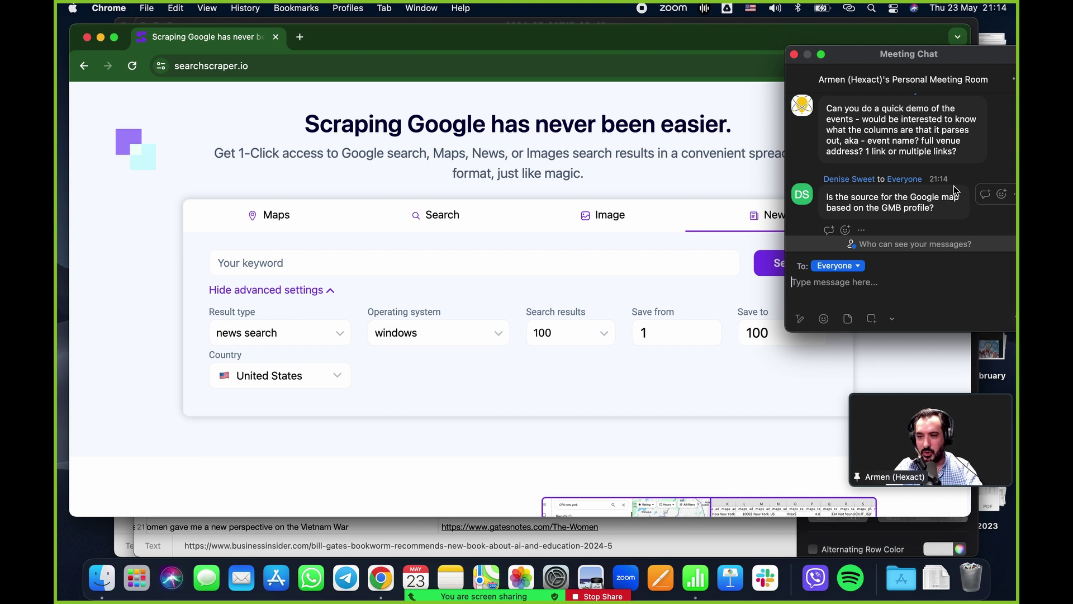
scroll(953, 186, up, 3)
scroll(954, 186, down, 4)
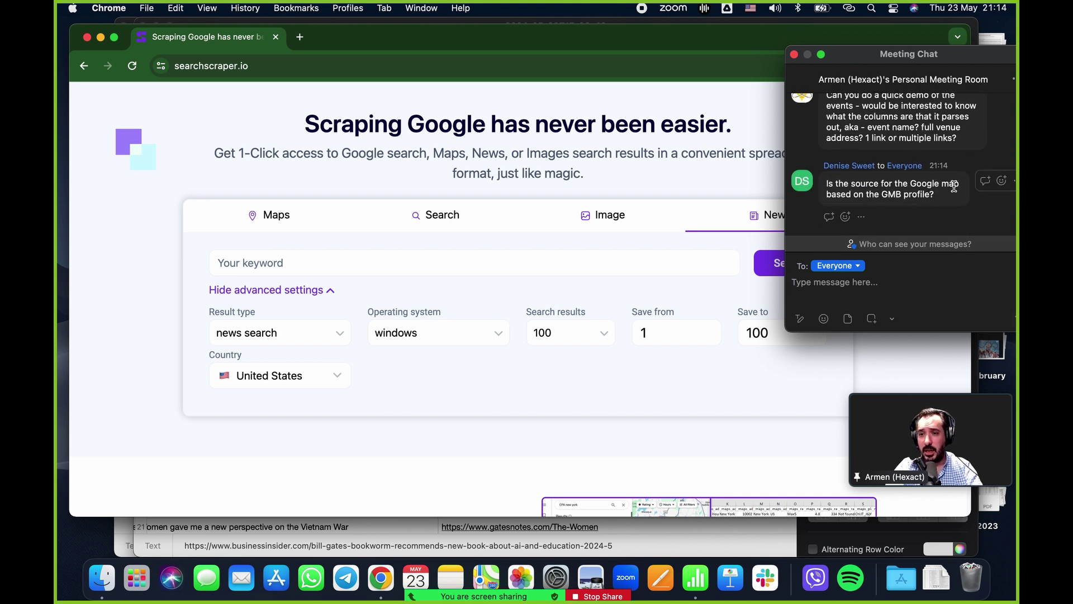
click(883, 285)
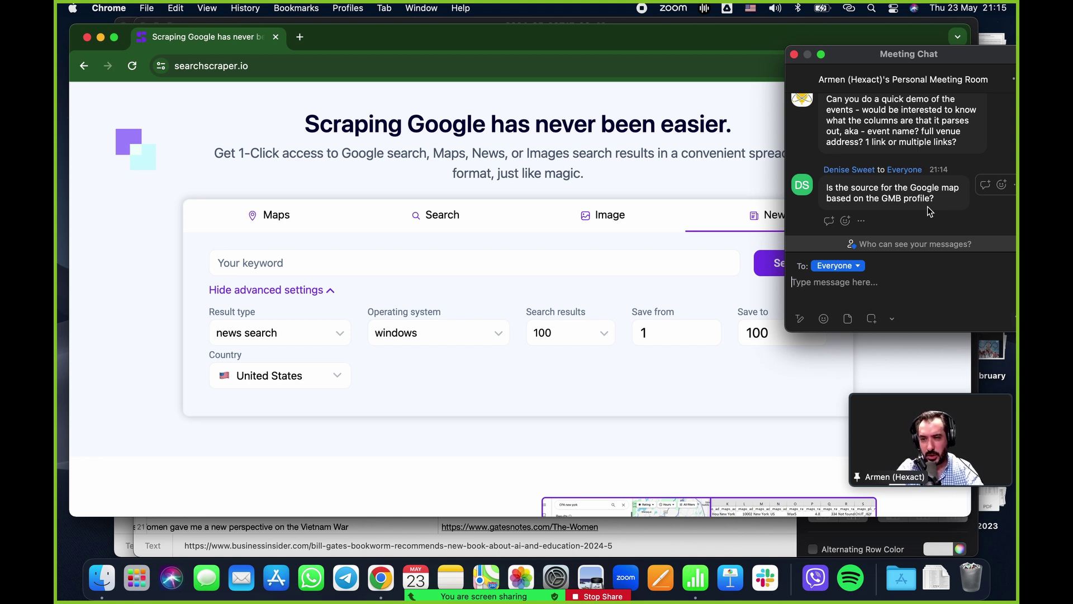
- Open Google Maps in a new tab and center the map on Boston, MA, USA
click(300, 38)
text(maps)
key(Return)
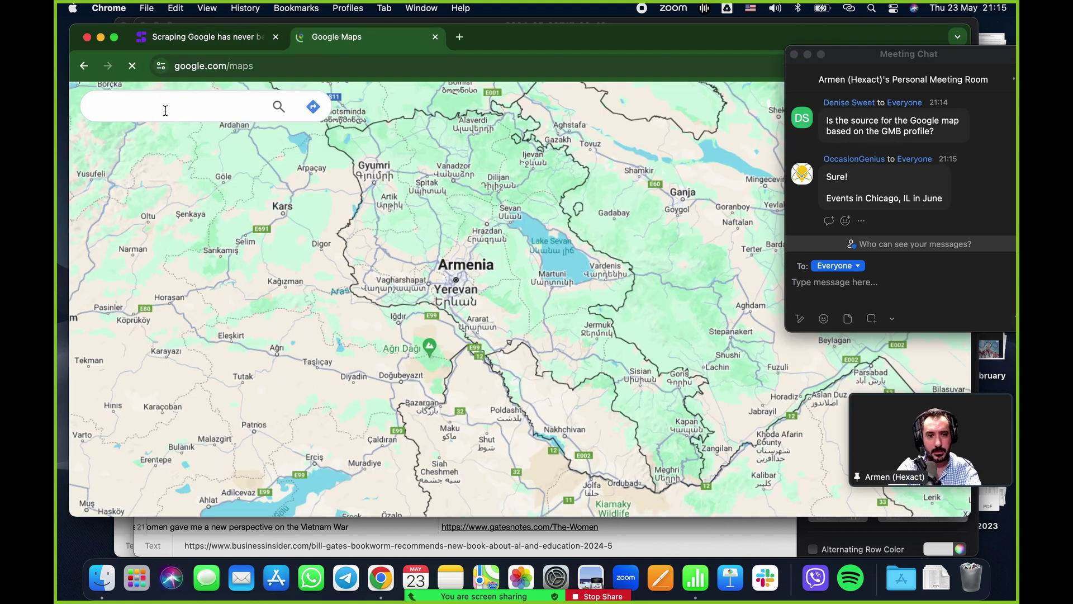
text(boston)
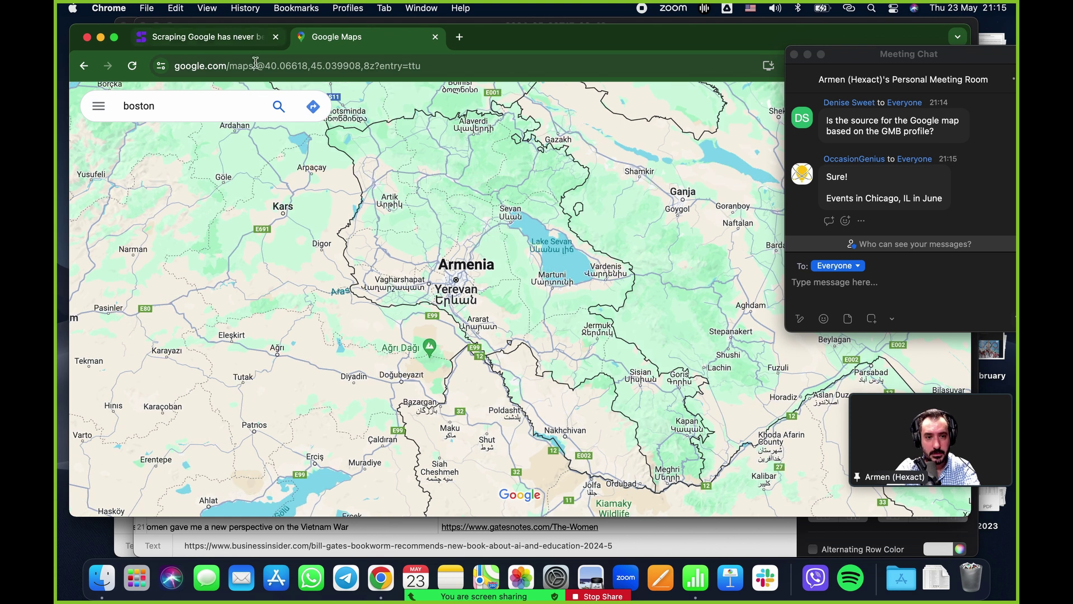
click(188, 107)
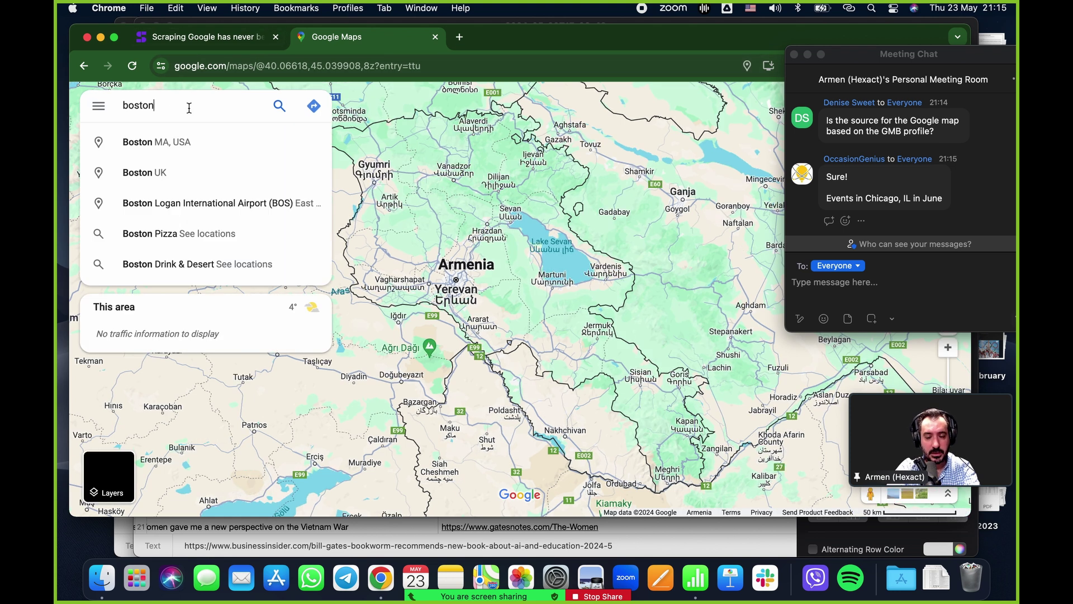
click(175, 141)
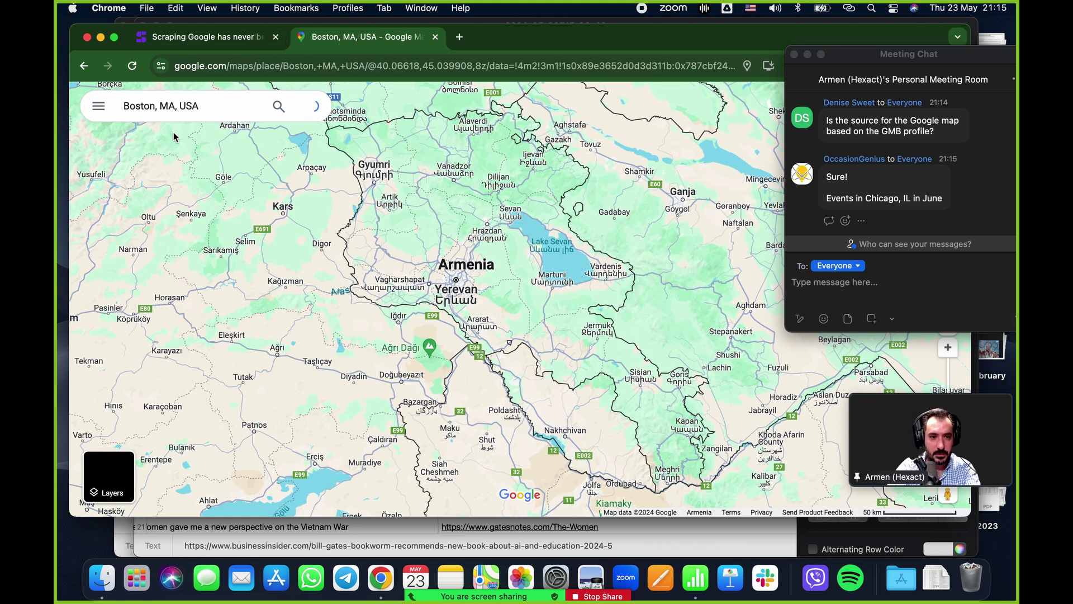
- Search the Boston area for 'fintech company'
click(314, 106)
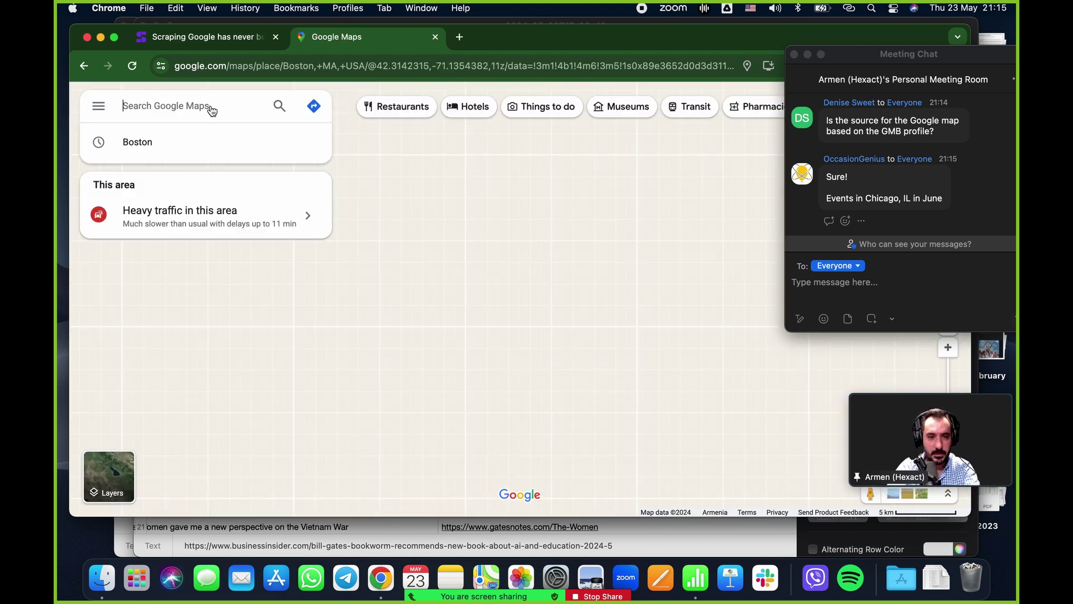
text(fintech company)
key(Return)
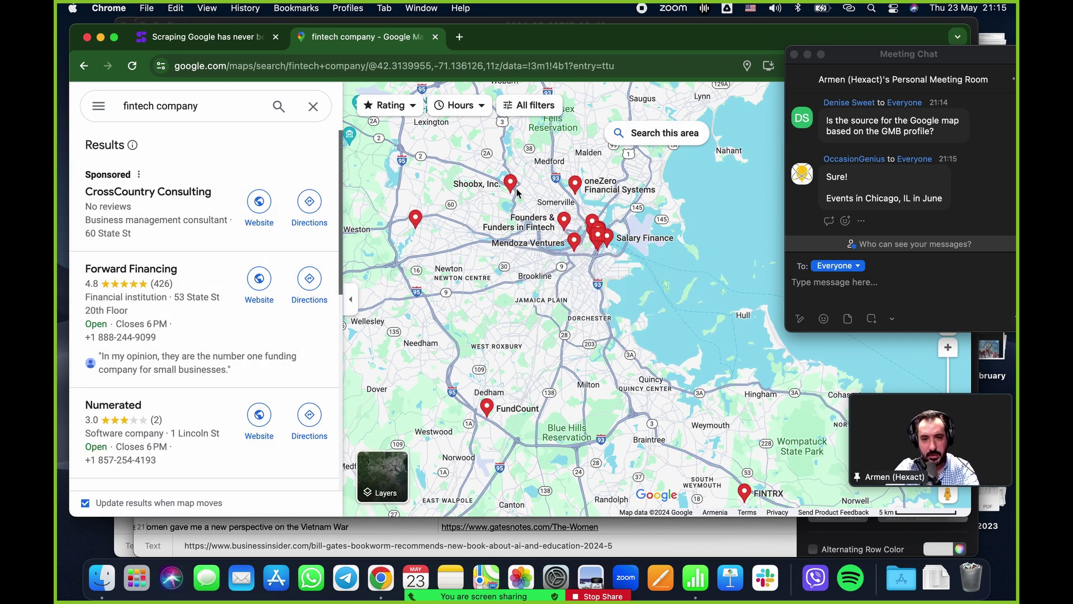
scroll(217, 338, down, 2)
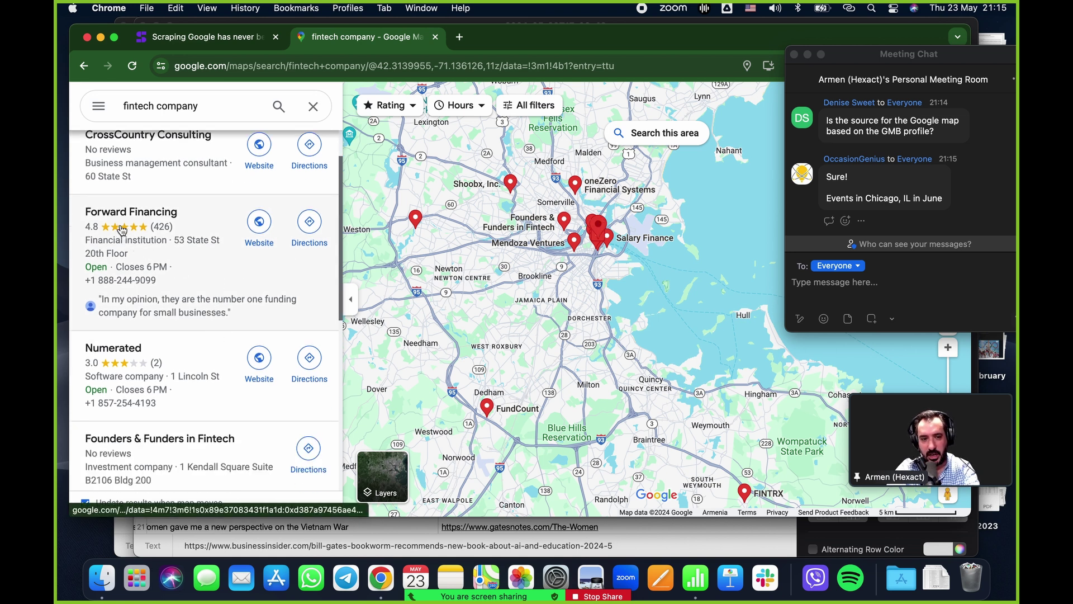
scroll(196, 374, down, 2)
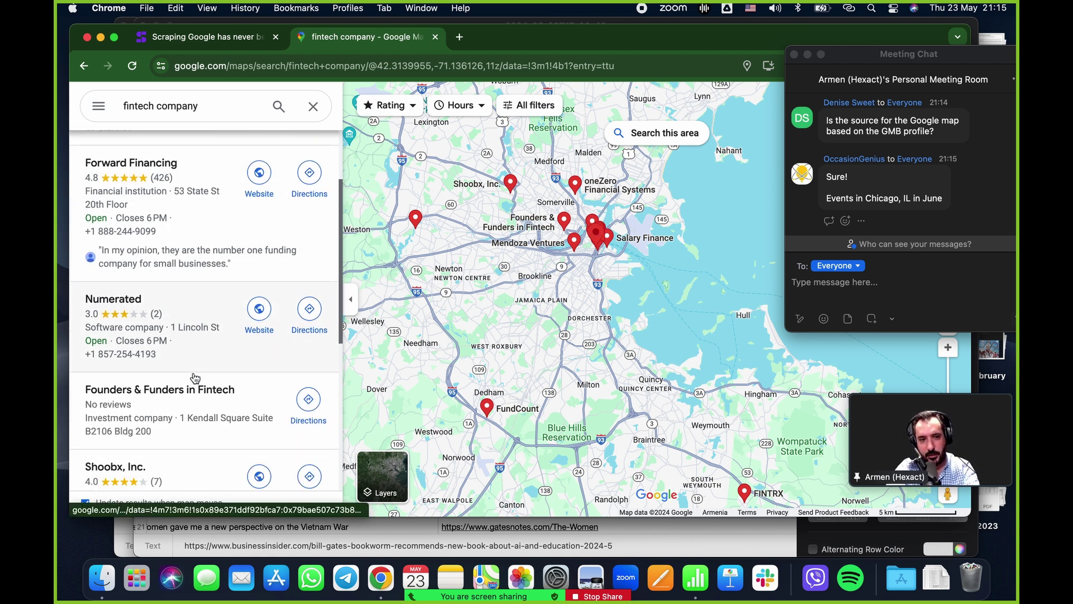
scroll(195, 366, up, 3)
- Review the Forward Financing listing details, then close them
click(199, 296)
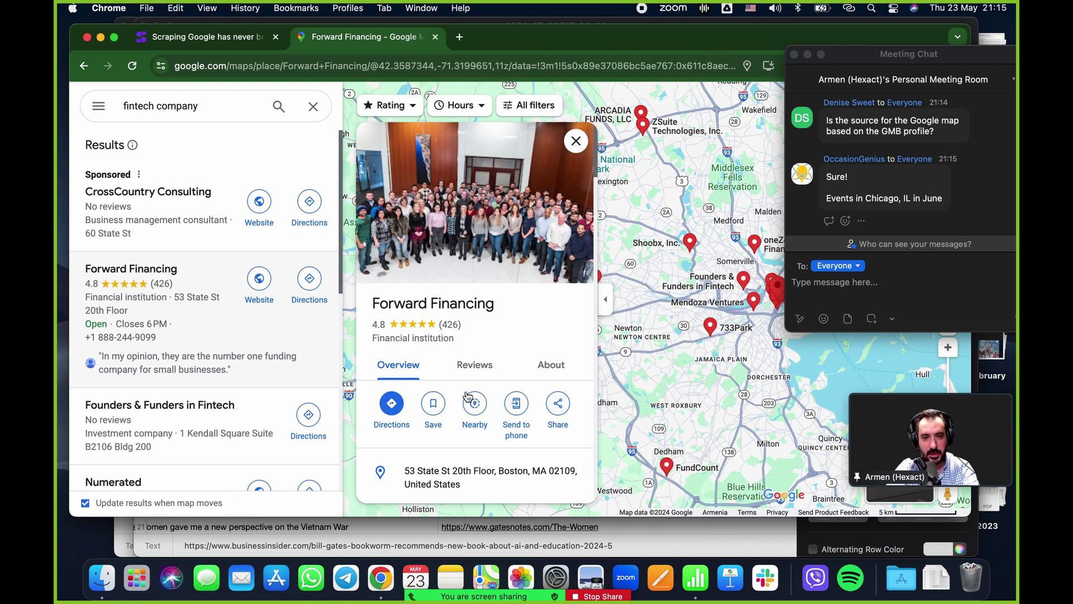
scroll(491, 328, down, 2)
scroll(491, 328, down, 5)
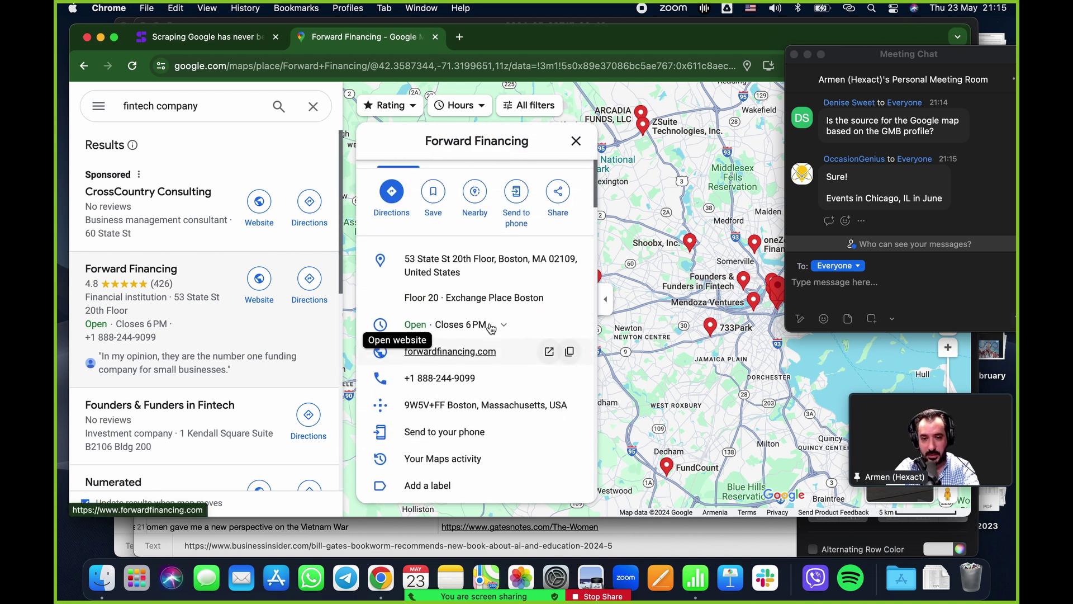
scroll(481, 287, down, 2)
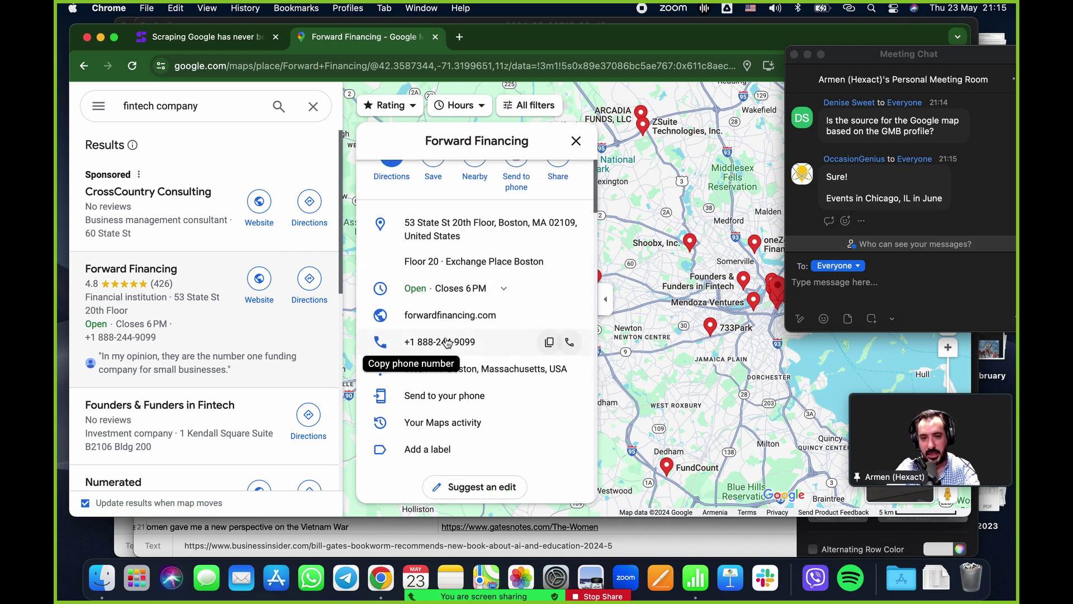
scroll(463, 317, down, 10)
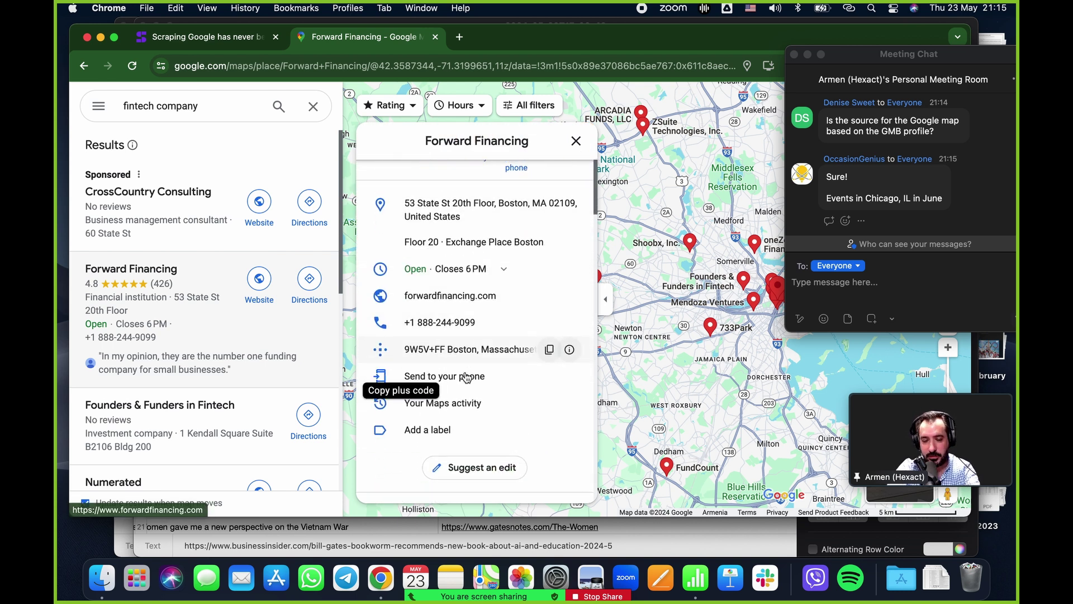
scroll(466, 376, down, 5)
scroll(467, 375, up, 15)
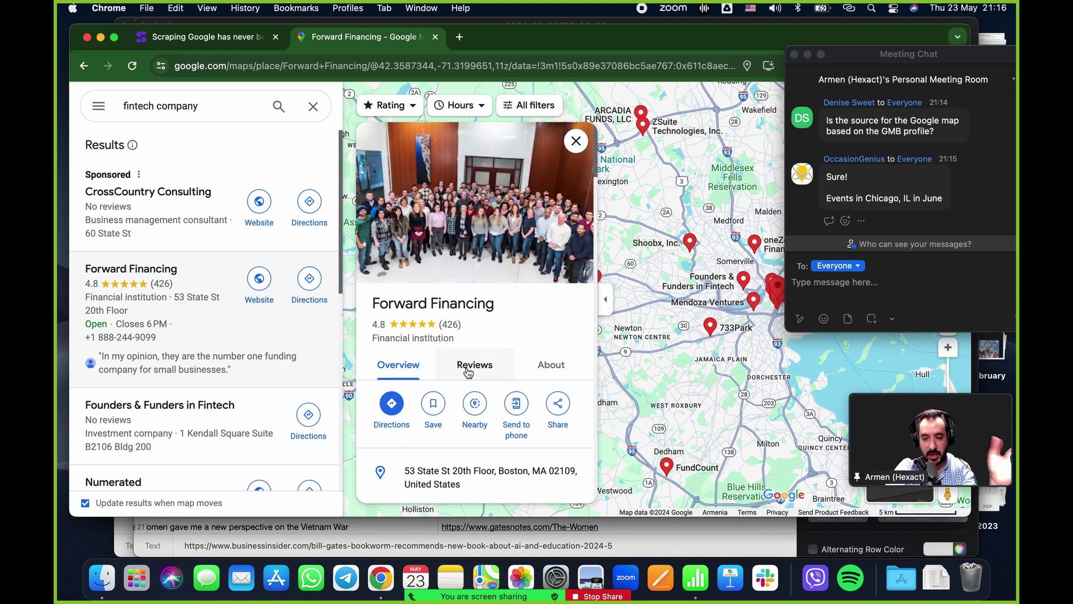
click(576, 141)
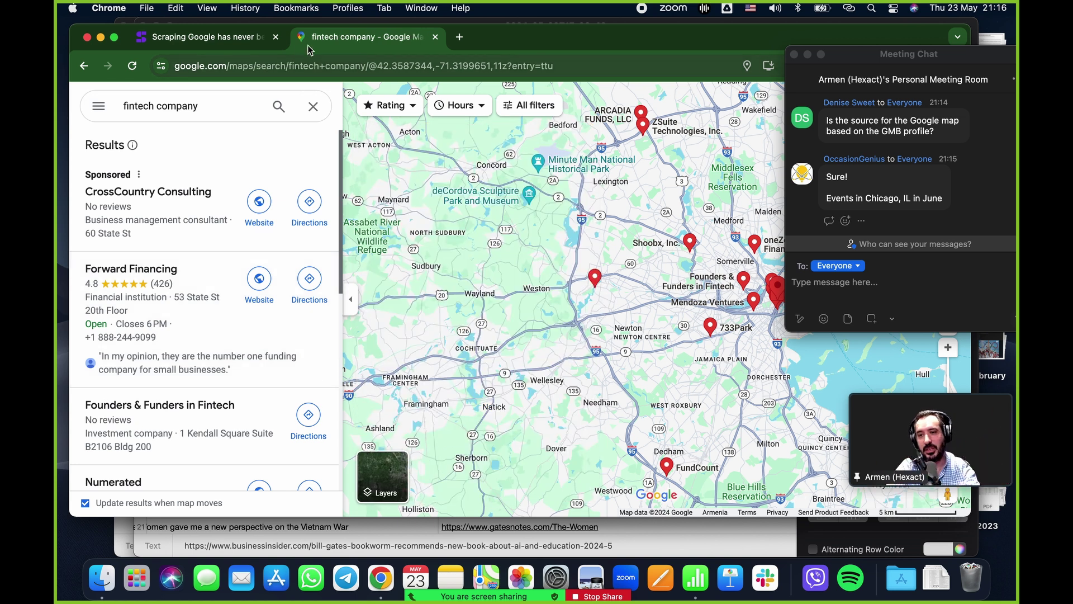
- Select the viewer's chat request 'Events in Chicago, IL in June'
click(912, 200)
double_click(916, 199)
drag(945, 202, 827, 203)
key(super+c)
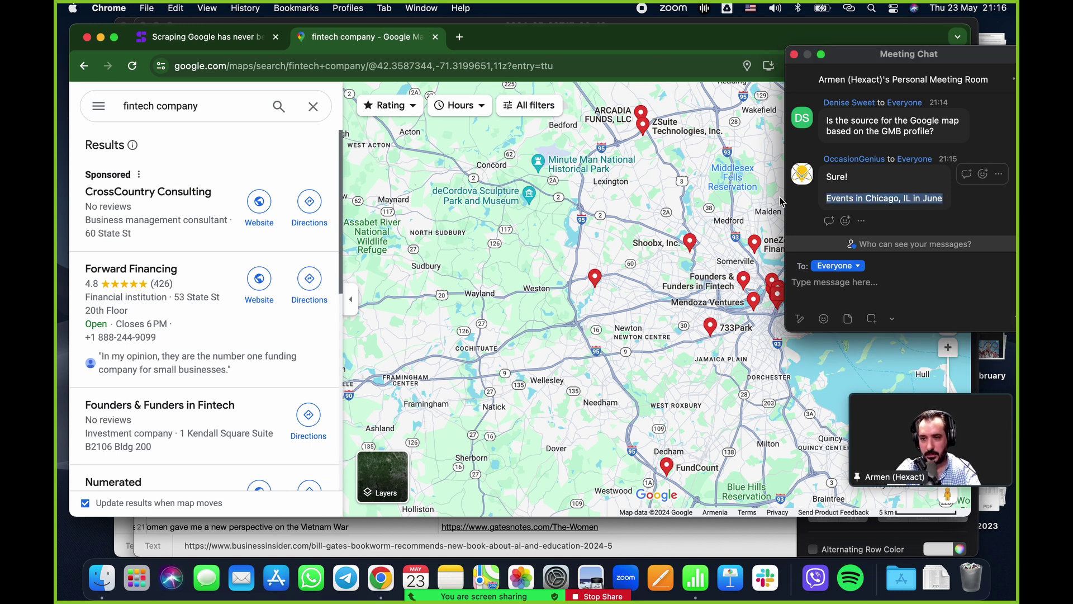
- Paste 'Events in Chicago, IL in June' into the Search scraper, run it, and download the organic results CSV
click(244, 37)
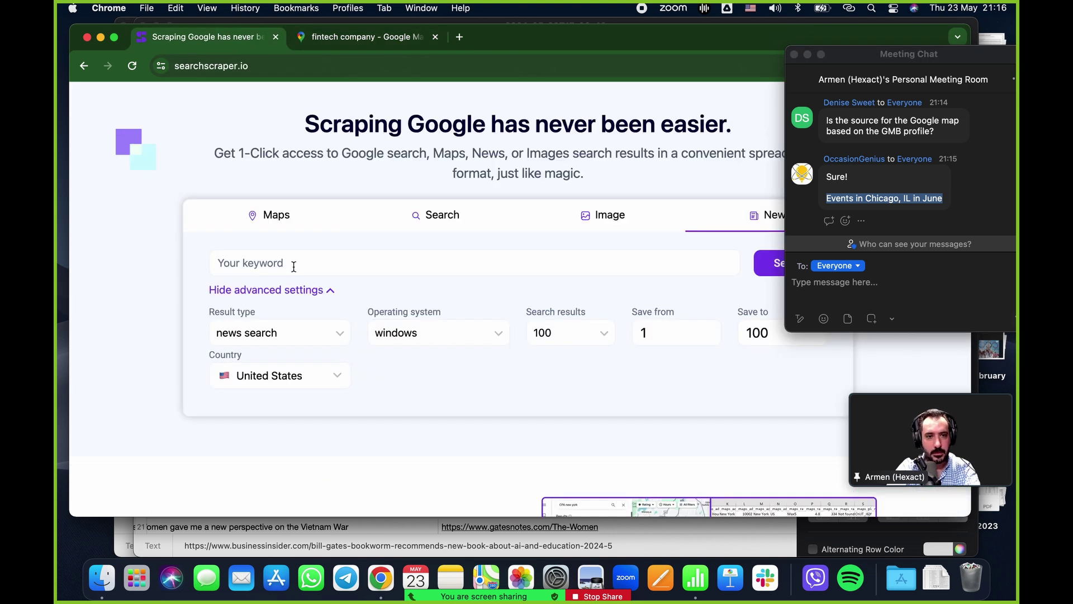
click(484, 220)
click(316, 250)
key(super+v)
click(767, 265)
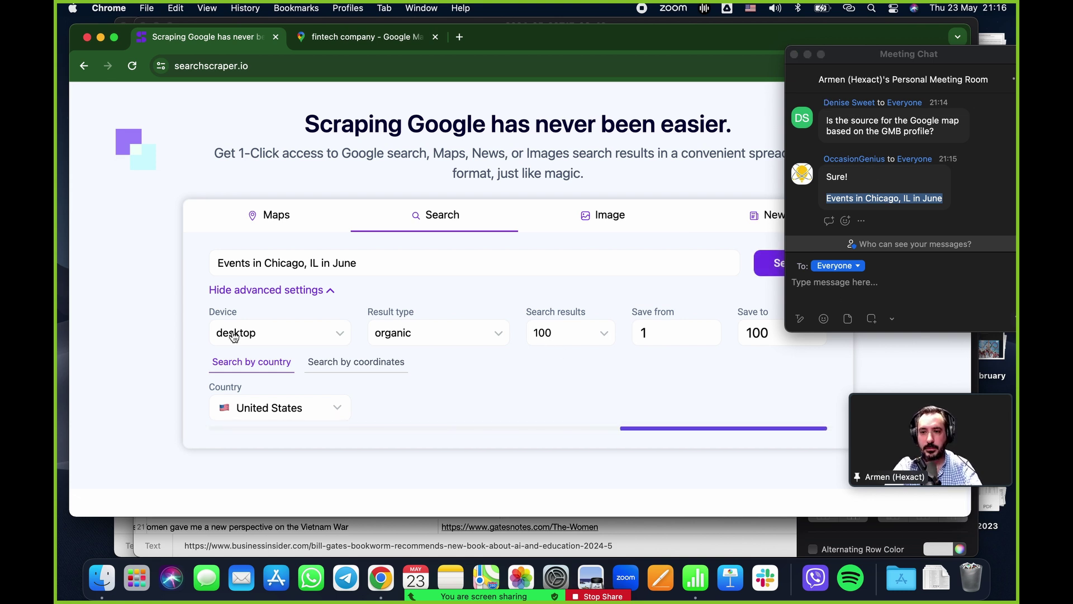
scroll(170, 310, down, 3)
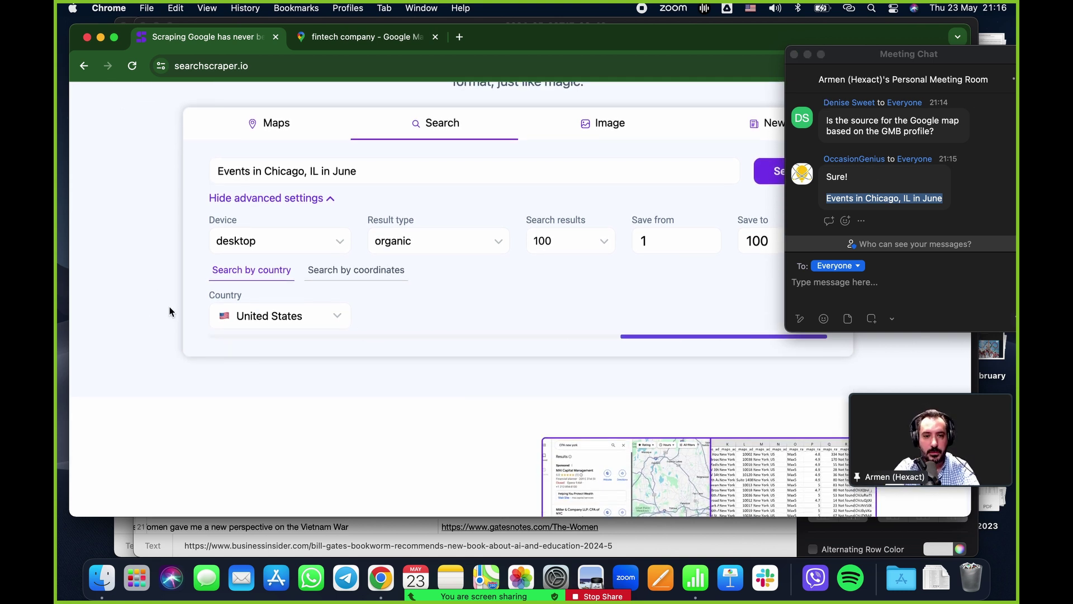
scroll(170, 311, down, 5)
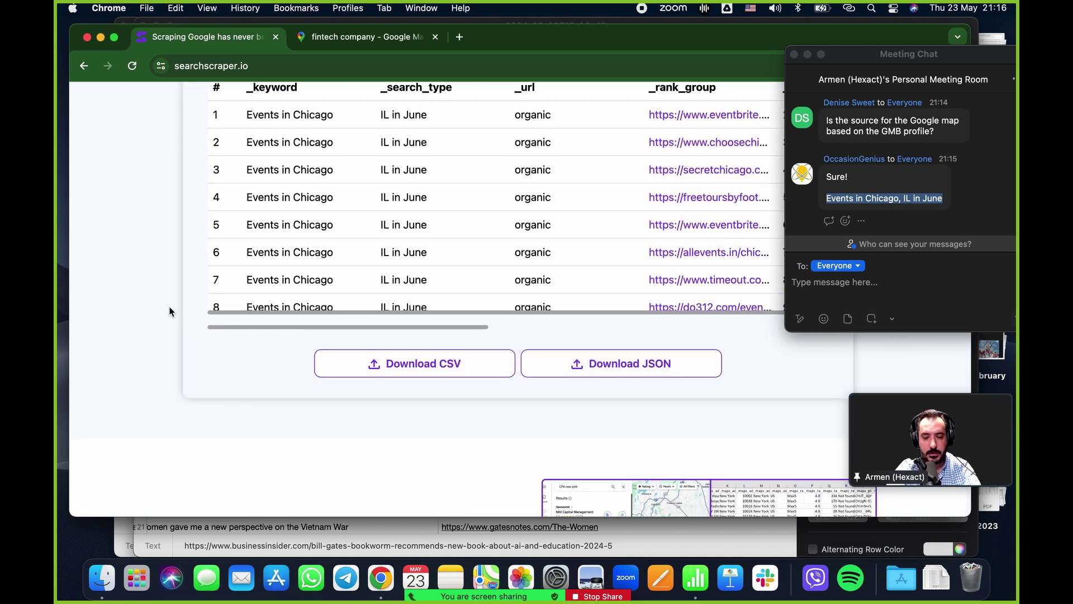
click(456, 376)
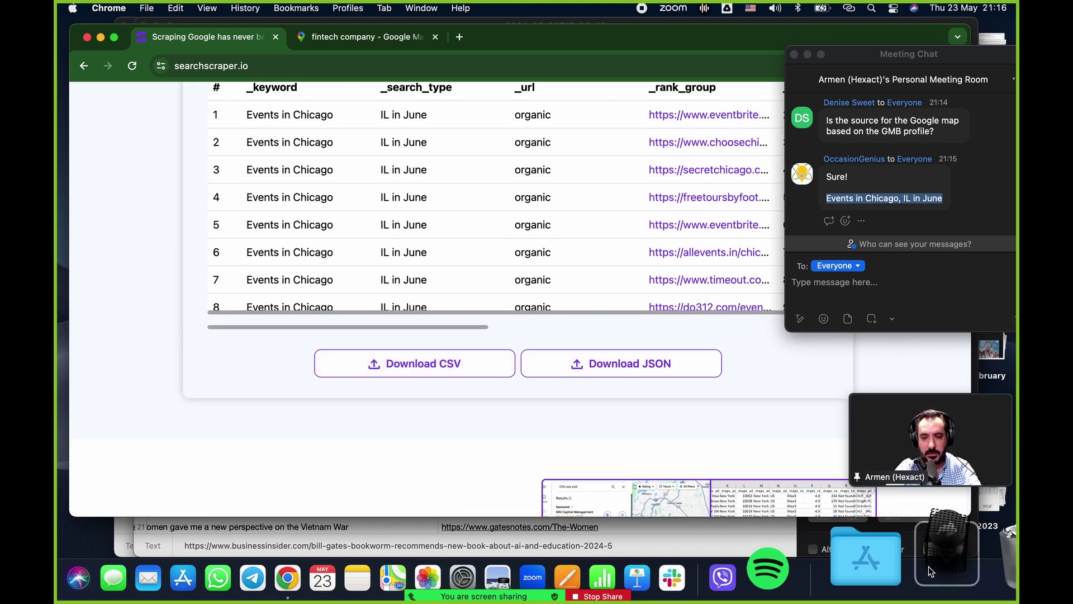
- Open the Chicago events CSV 2024-05-23T17-16-29 in Numbers and bring its window forward
click(928, 566)
click(954, 492)
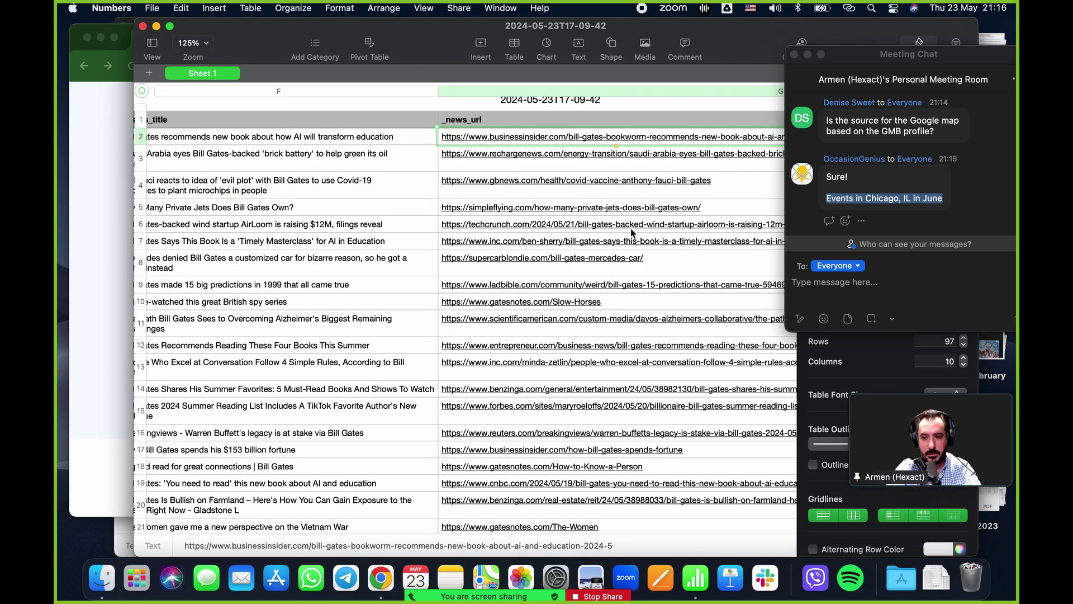
click(794, 55)
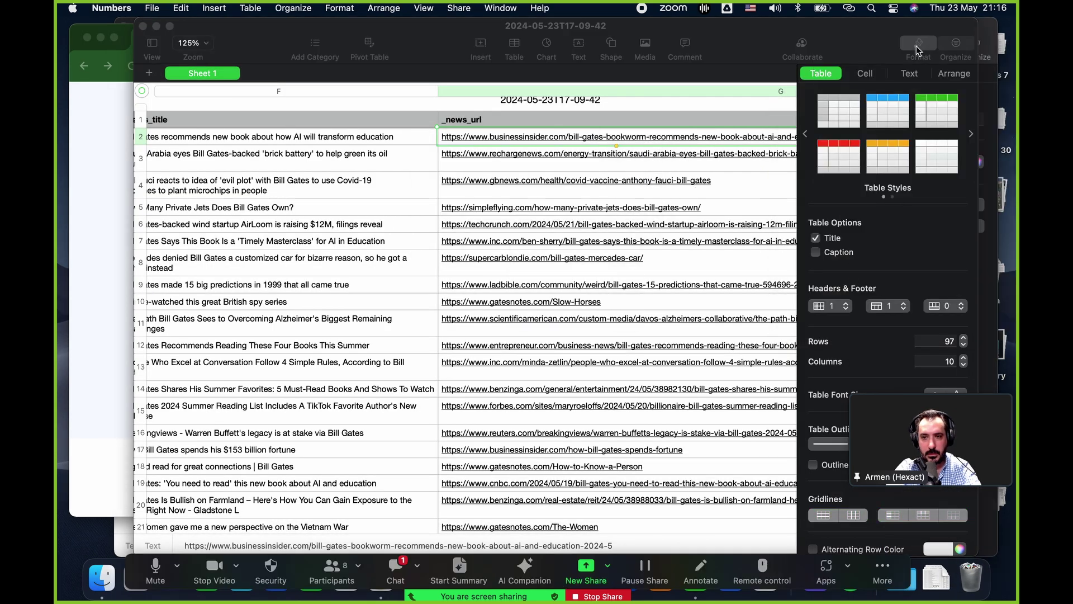
click(917, 46)
key(ctrl+Up)
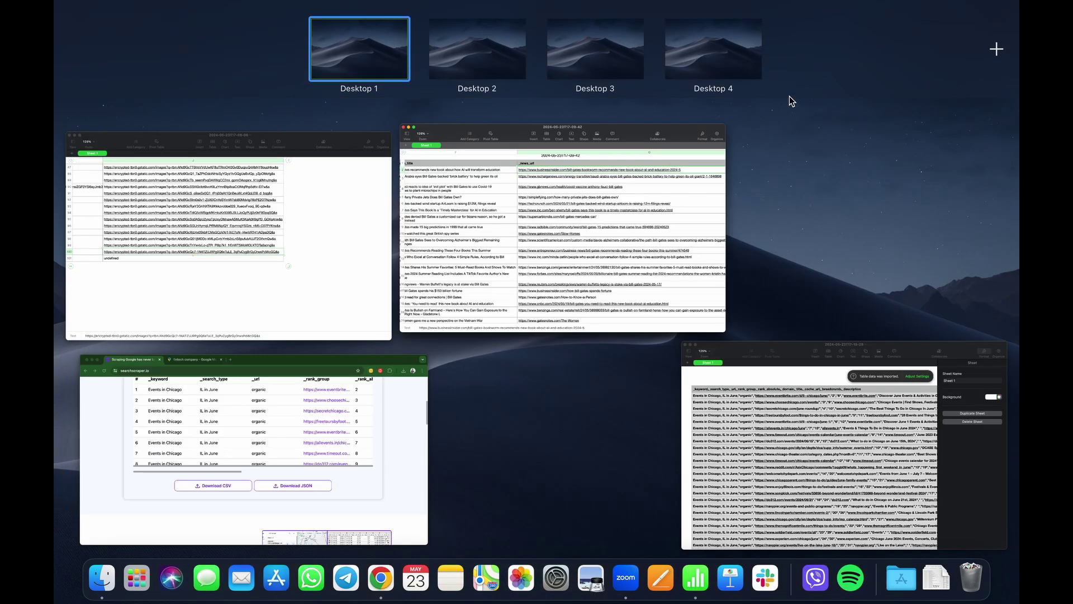
click(746, 394)
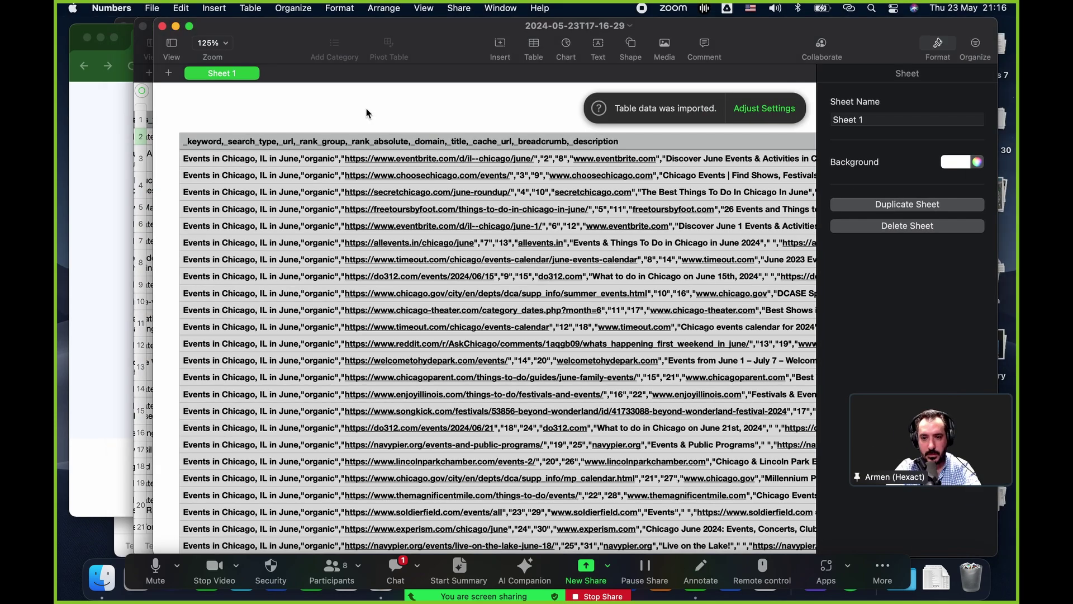
- Inspect cells in rows 3–5 of the imported Chicago events table
click(284, 178)
click(204, 195)
click(282, 213)
key(Right)
key(Right)
key(Right)
key(Right)
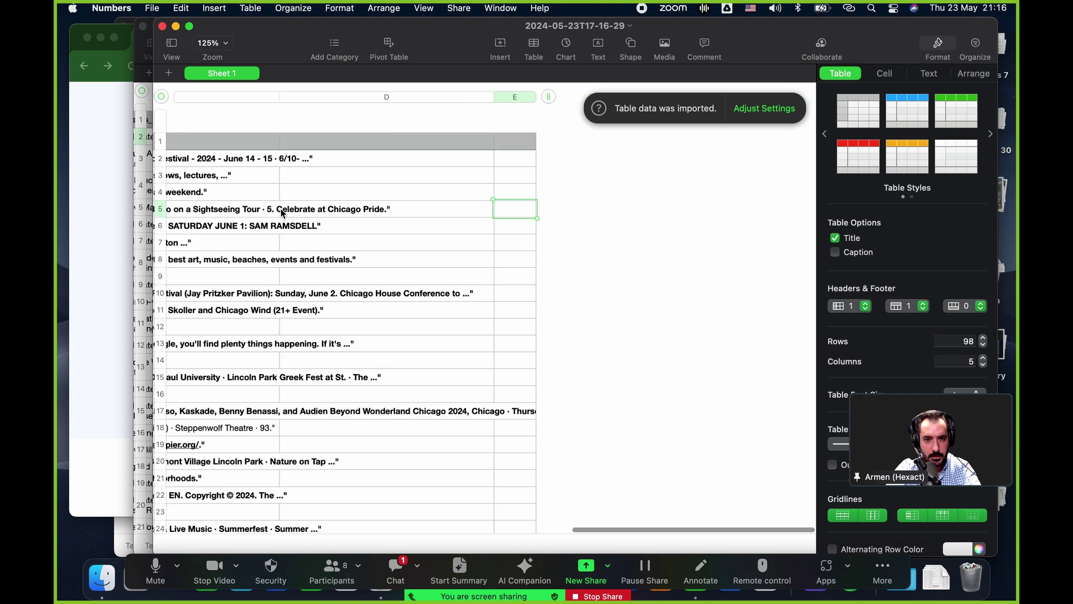
key(Left)
key(Left)
key(Left)
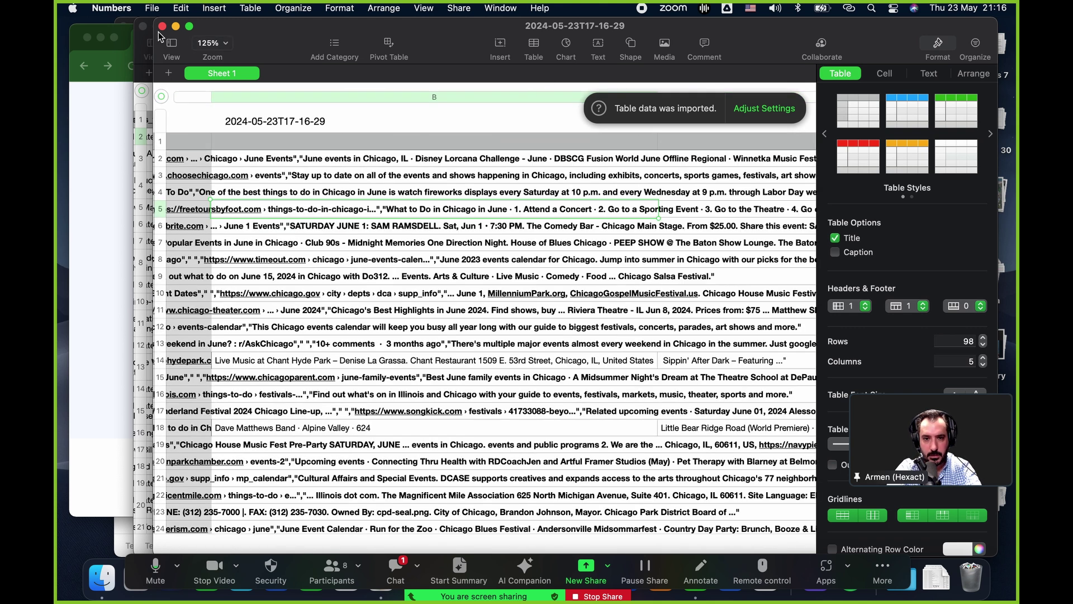
- Close the Chicago events, news results and image-links spreadsheets
click(163, 26)
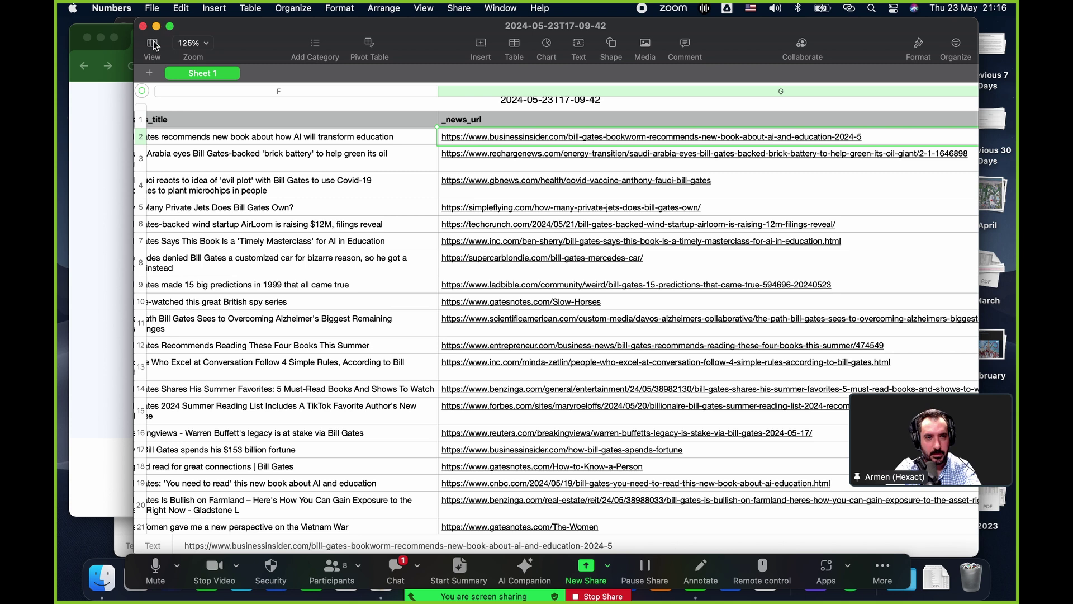
click(143, 26)
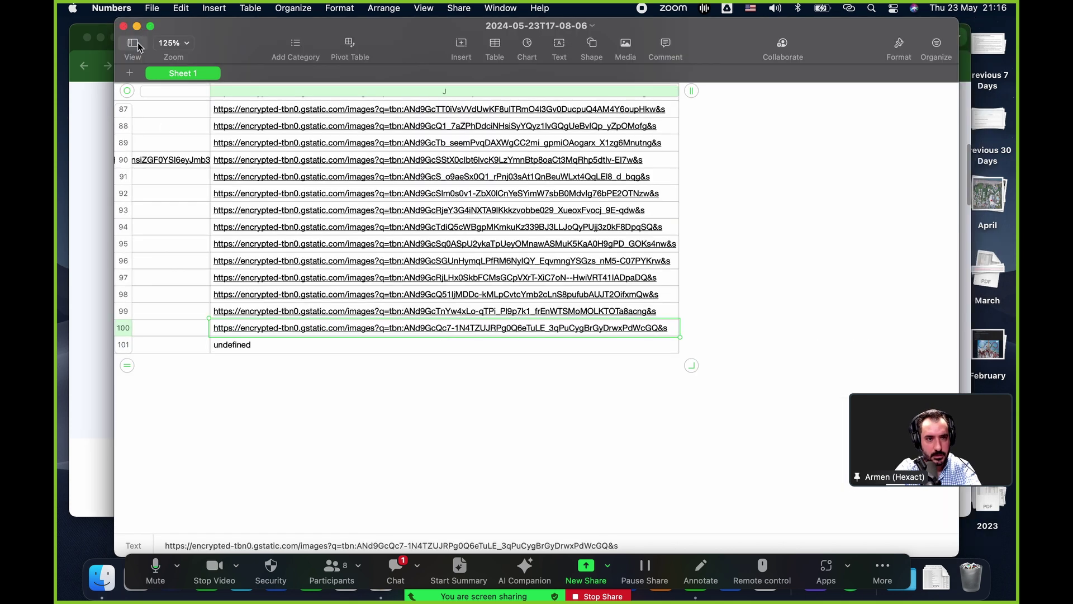
click(125, 28)
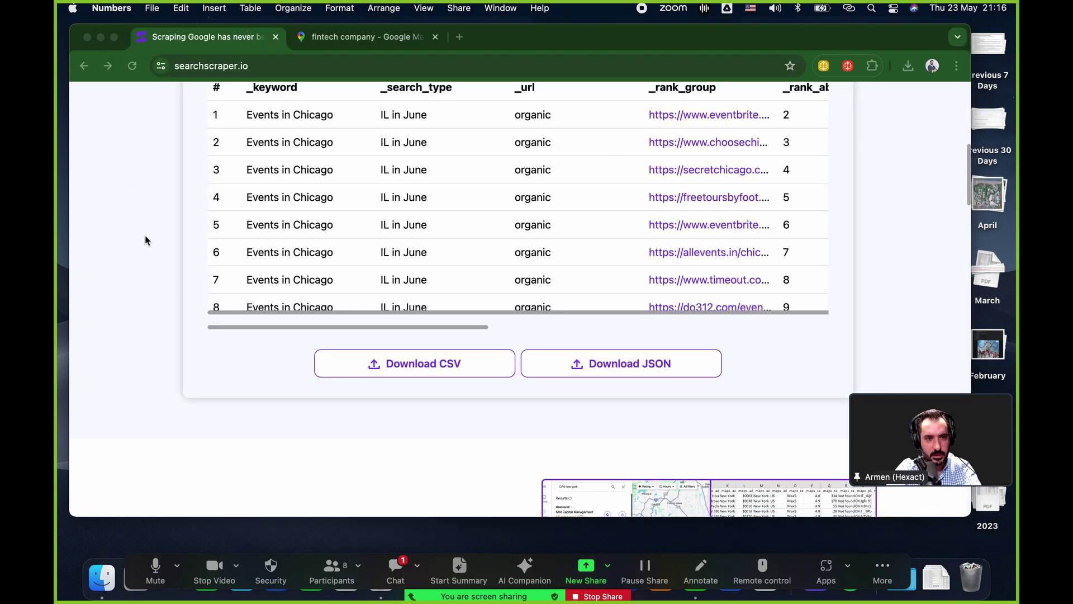
- Download the Chicago search results CSV and open the newest file, 2024-05-23T17-16-29 (1), in Numbers
scroll(179, 297, up, 5)
click(151, 287)
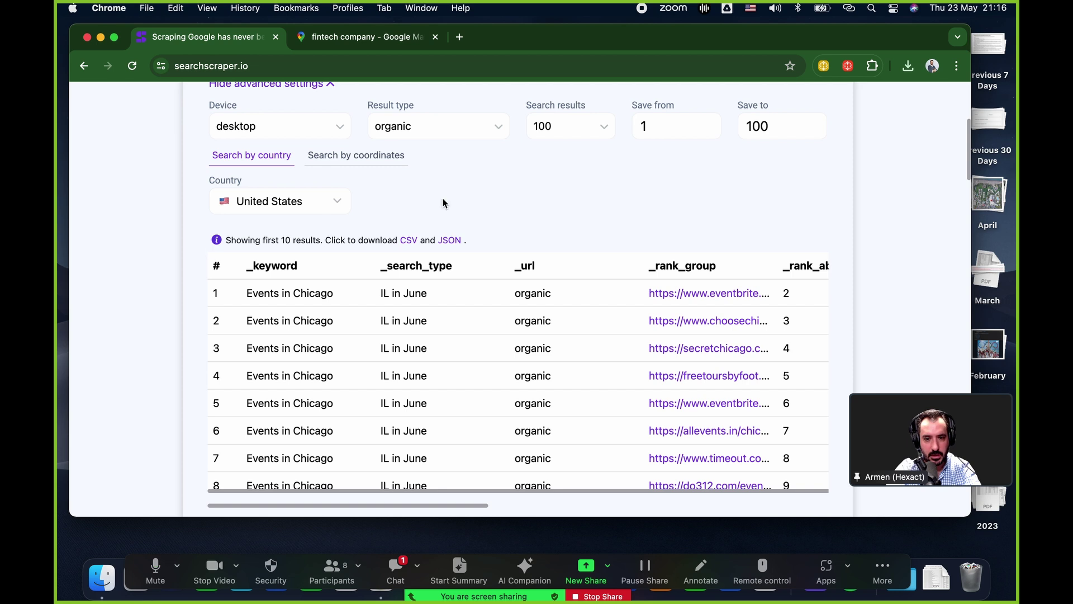
click(409, 240)
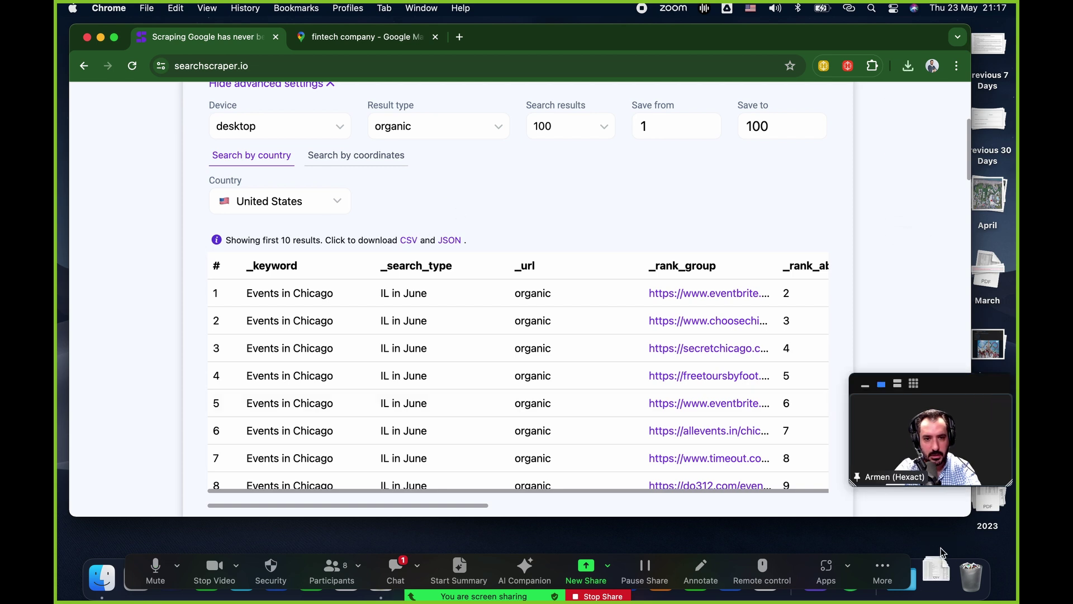
click(934, 569)
click(950, 425)
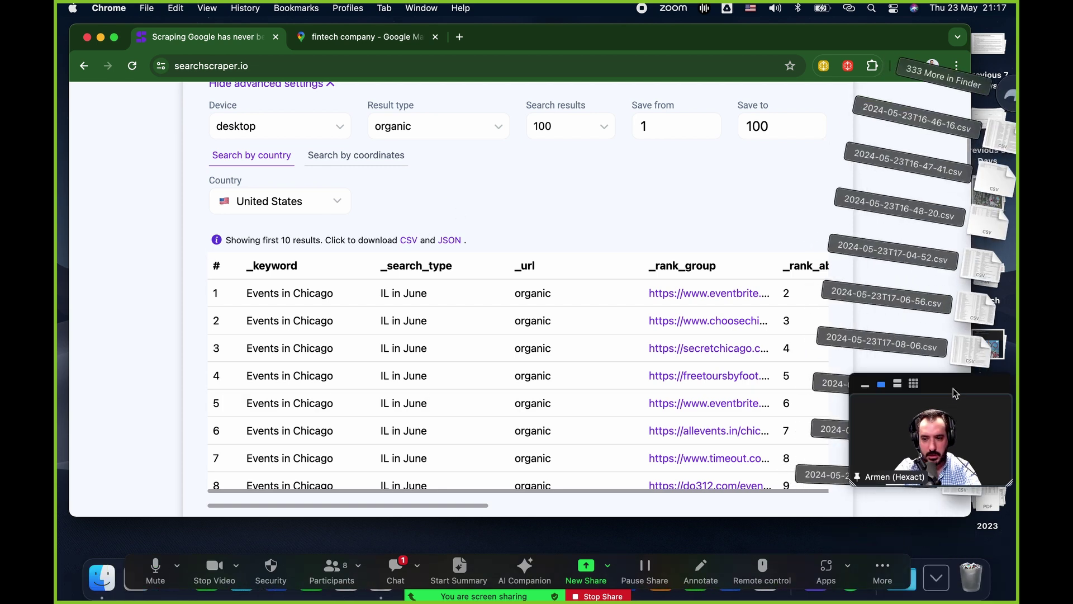
drag(956, 392, 956, 278)
click(937, 576)
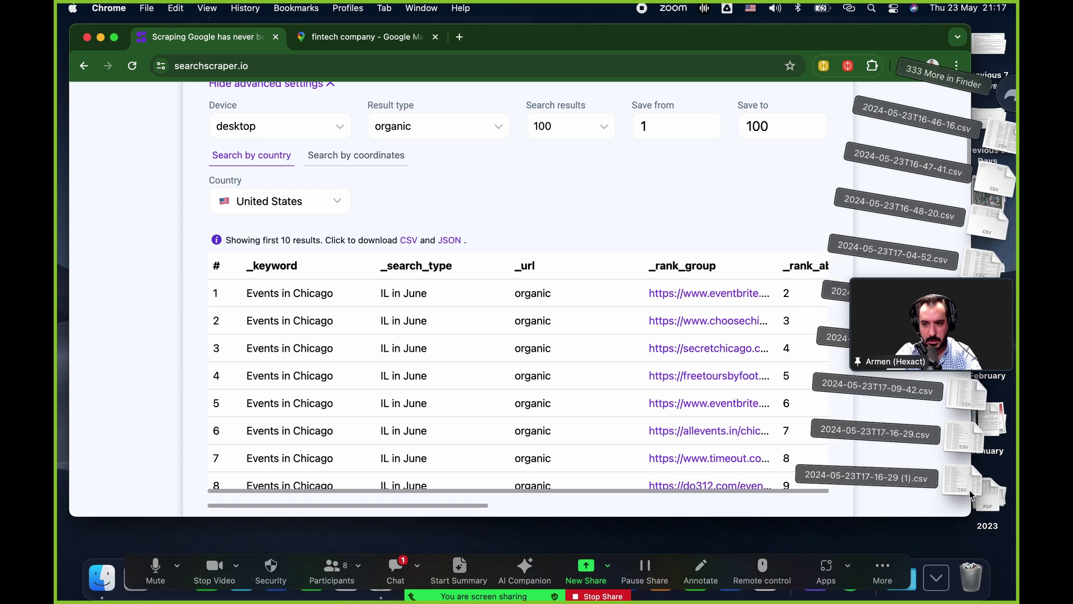
click(963, 483)
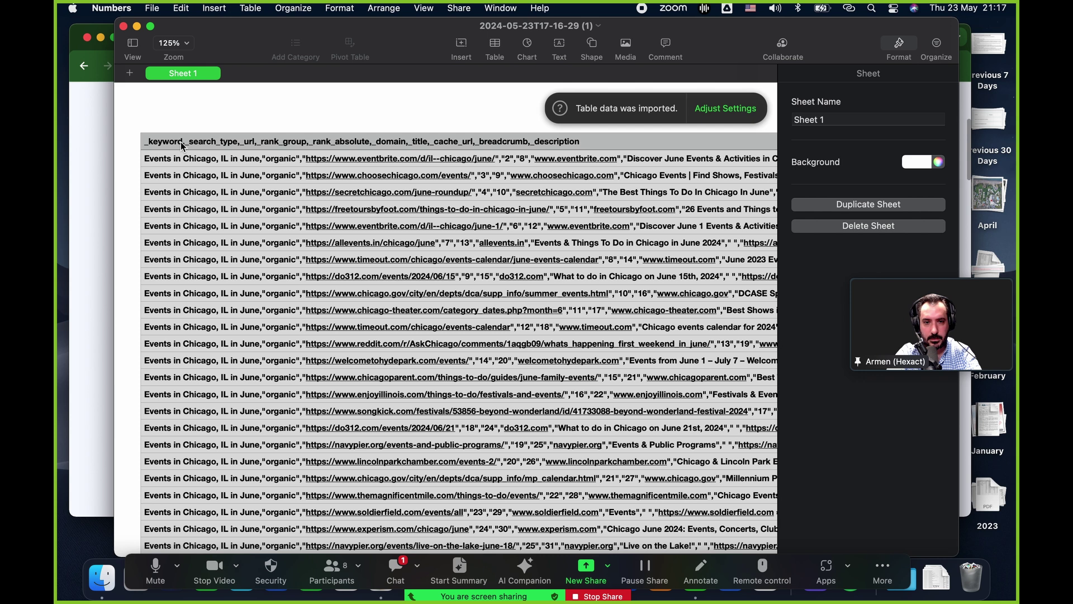
- Inspect the unsplit CSV rows in the imported table, then close the spreadsheet
click(182, 147)
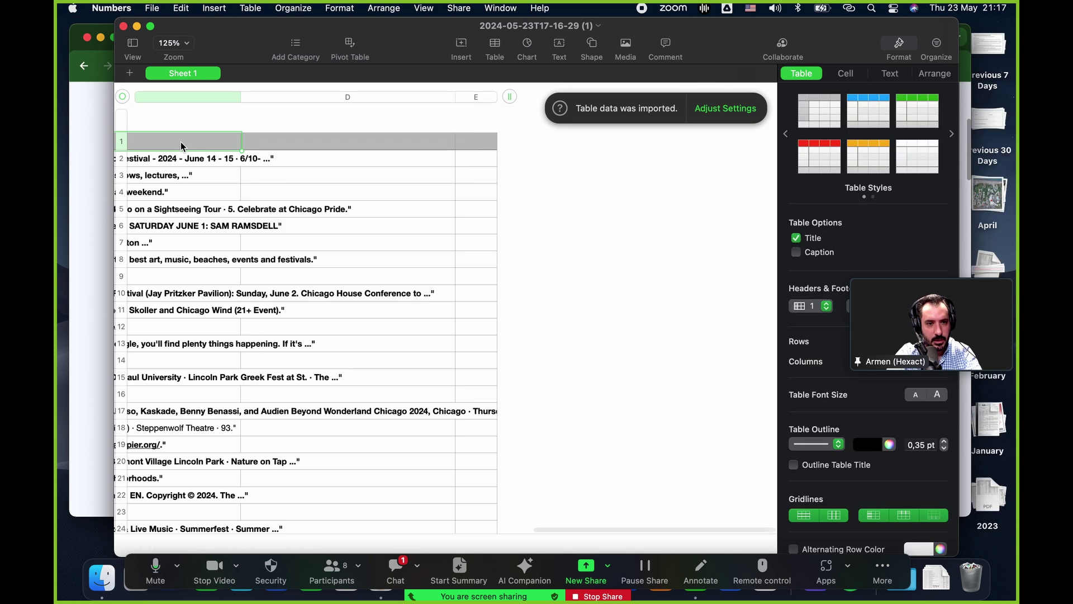
click(261, 289)
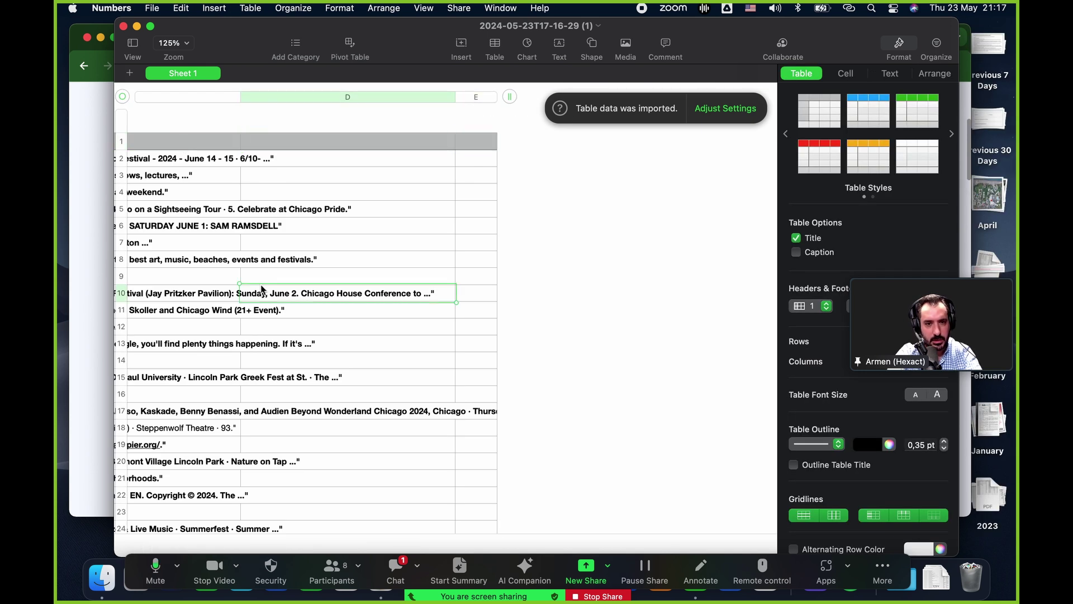
scroll(261, 289, left, 5)
scroll(261, 289, left, 5)
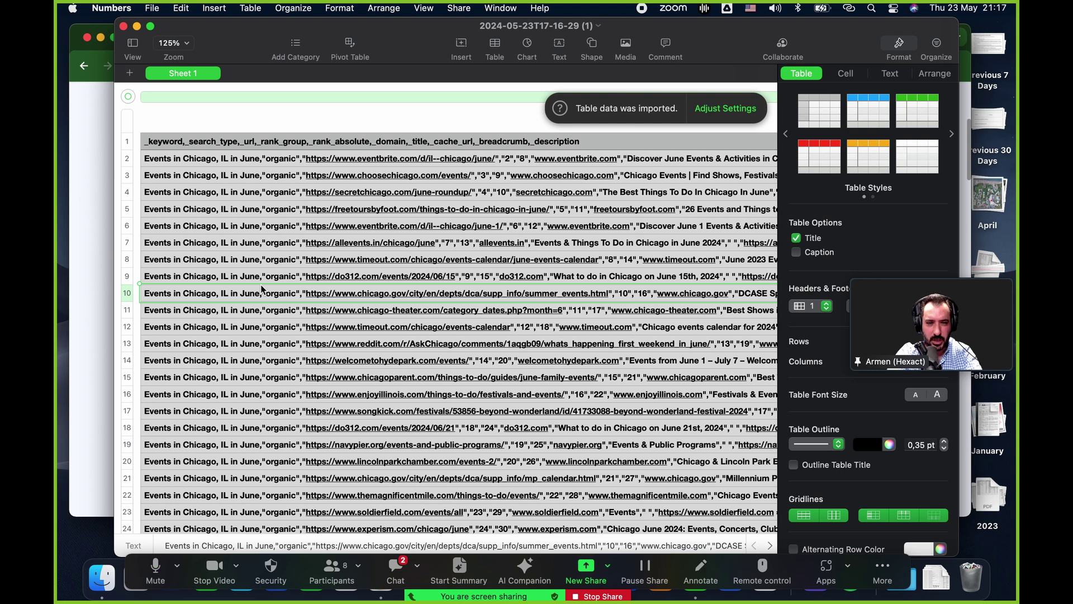
scroll(261, 289, right, 15)
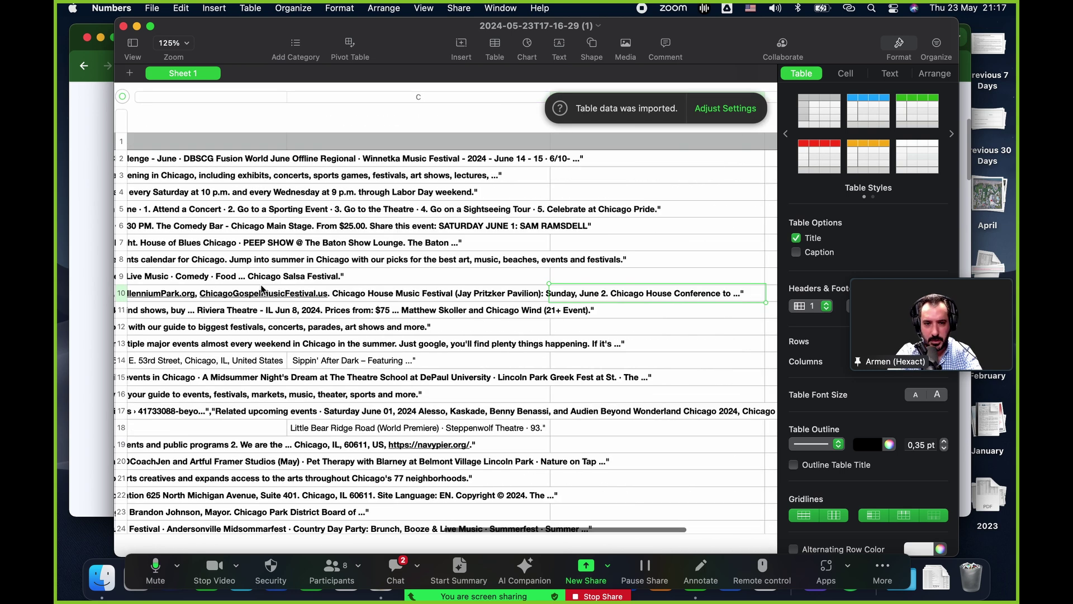
scroll(261, 289, left, 10)
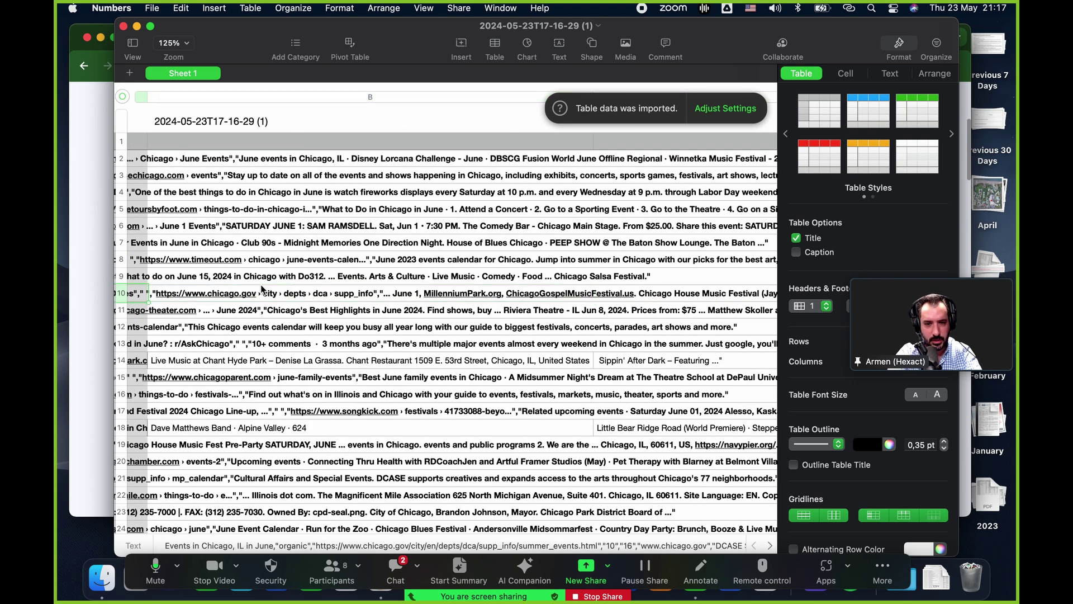
click(124, 27)
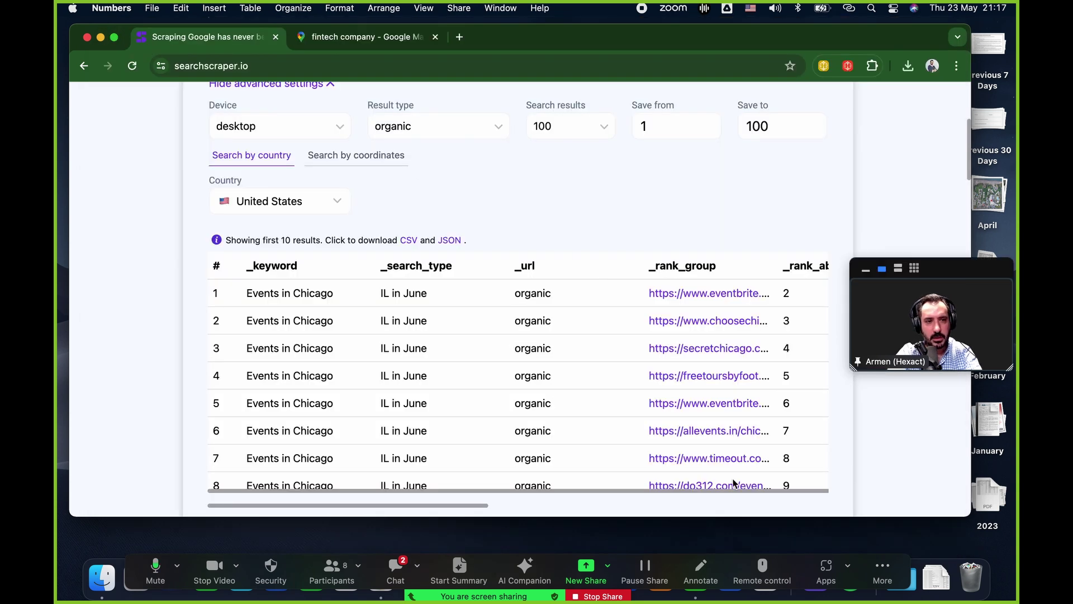
click(396, 573)
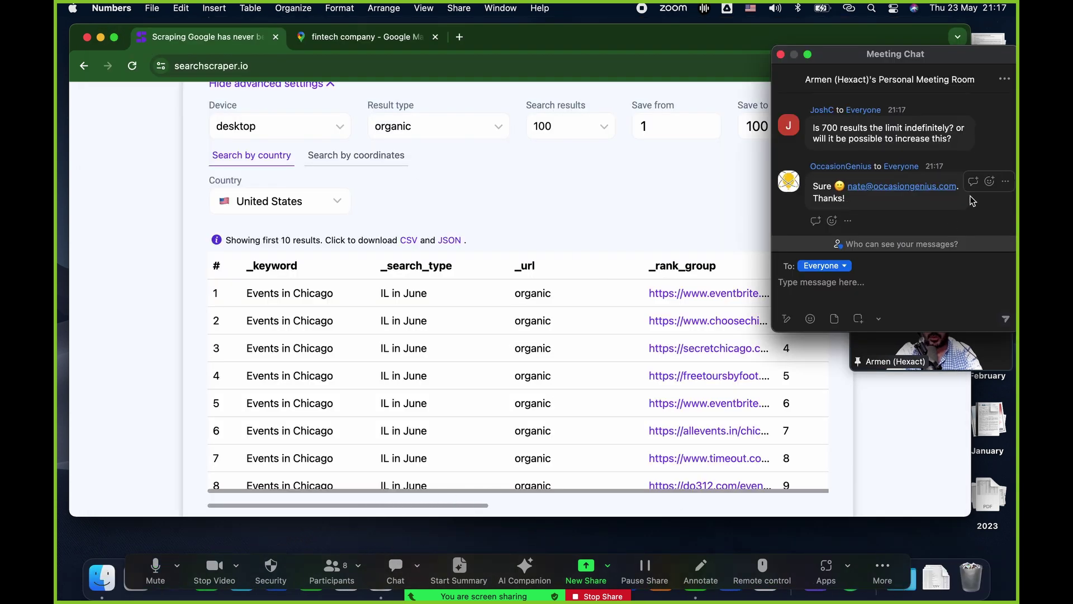
scroll(978, 198, up, 1)
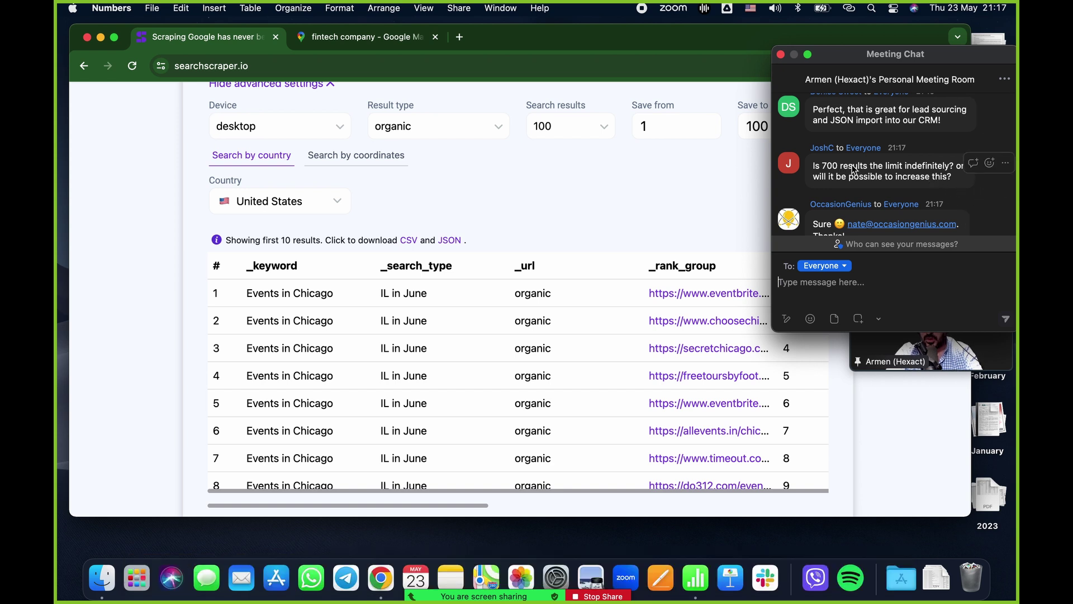
scroll(856, 173, up, 1)
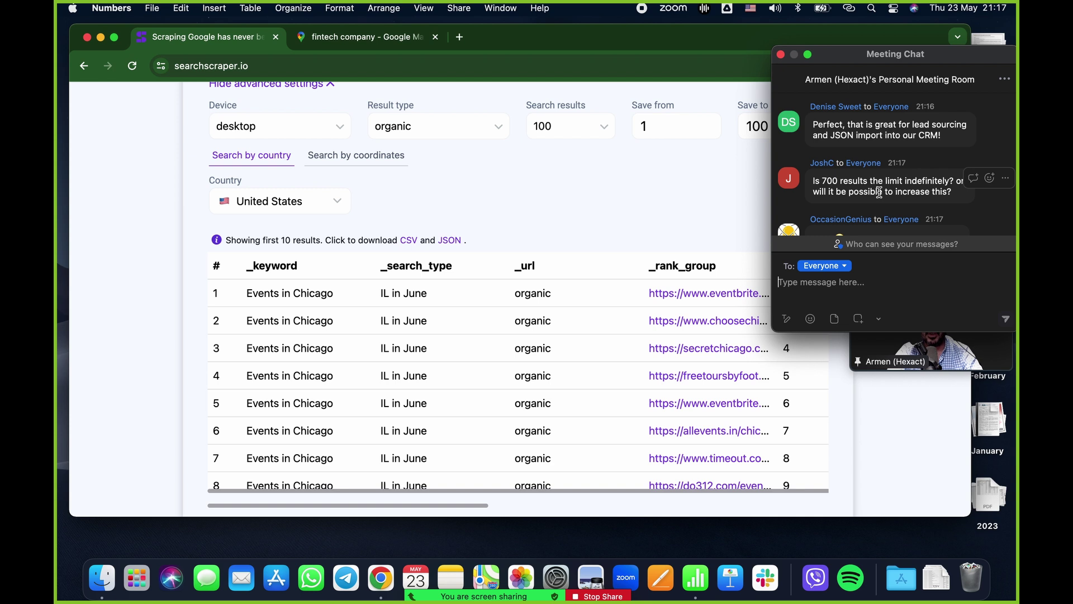
scroll(880, 192, up, 3)
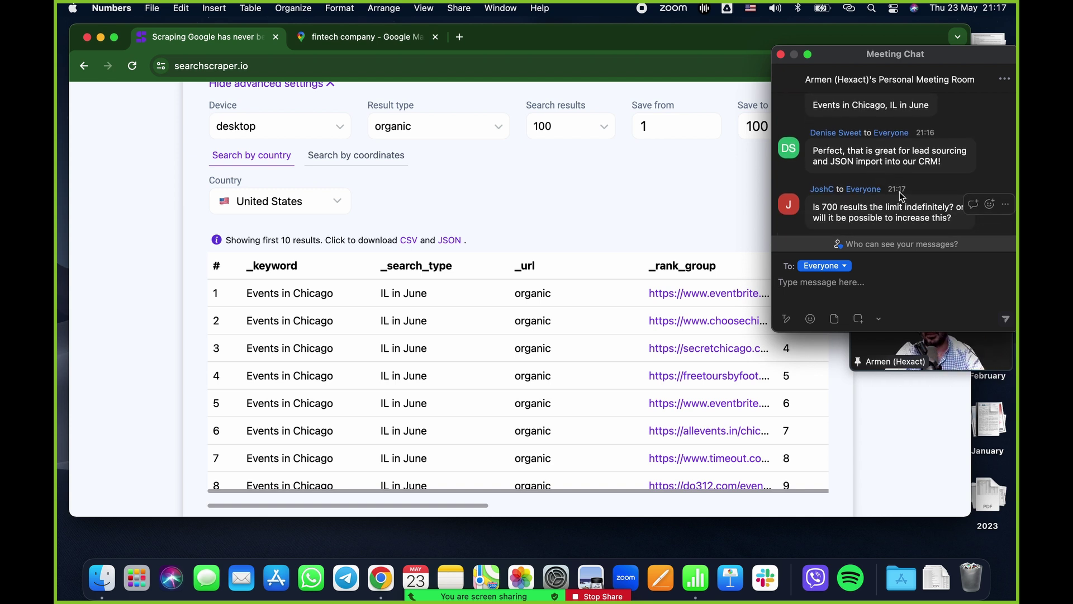
scroll(909, 191, down, 3)
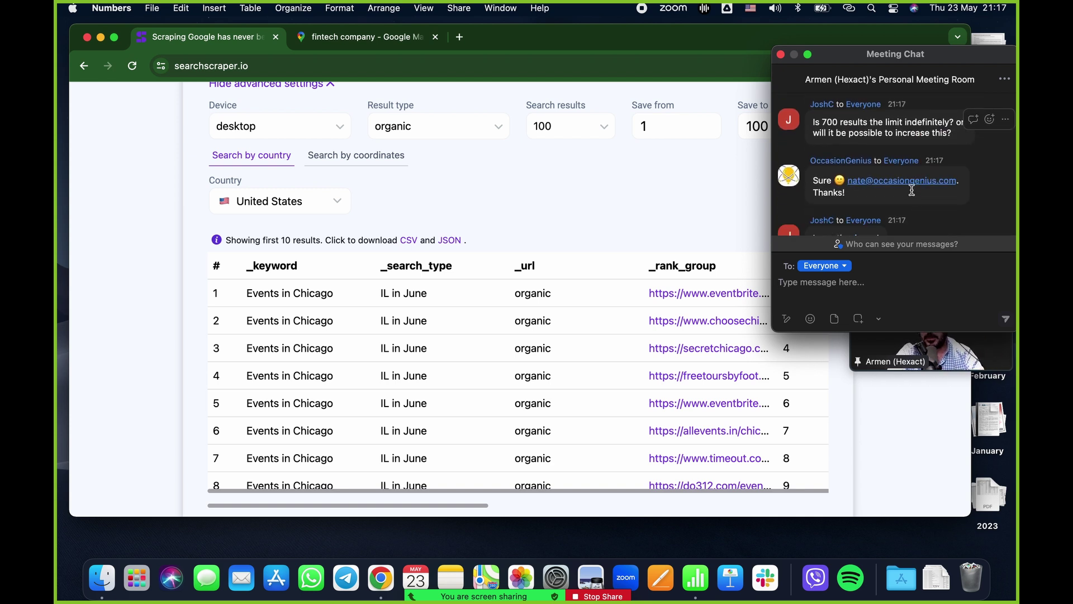
scroll(912, 191, down, 2)
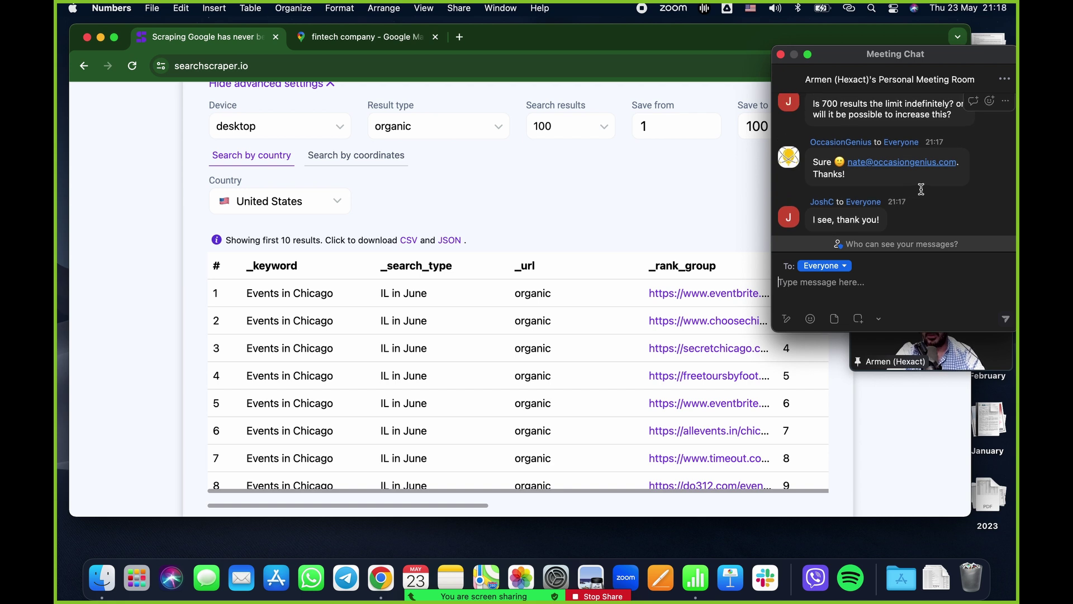
scroll(954, 193, up, 1)
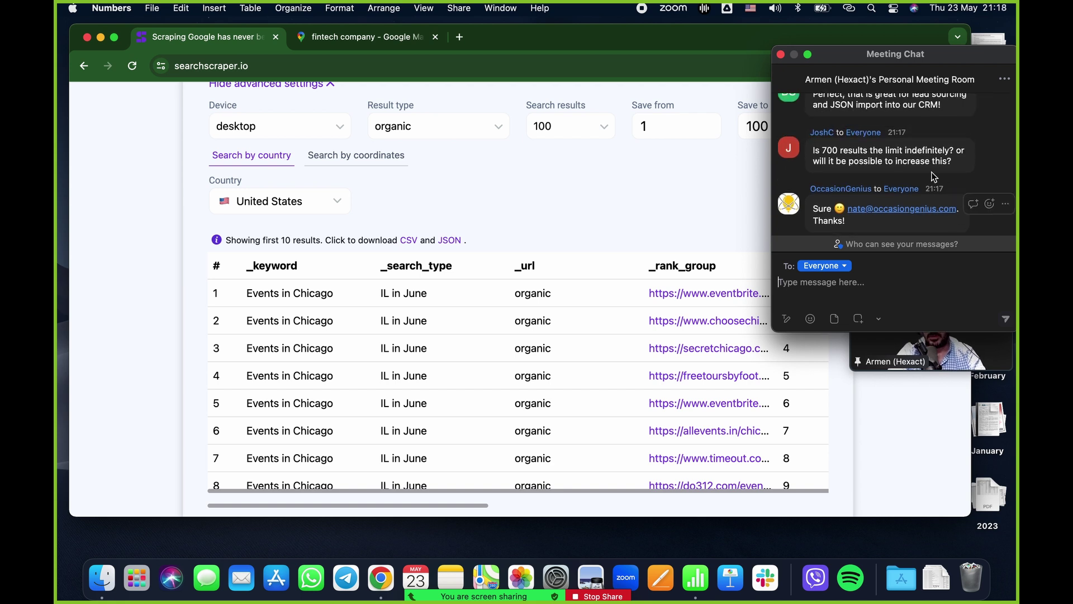
scroll(931, 163, up, 1)
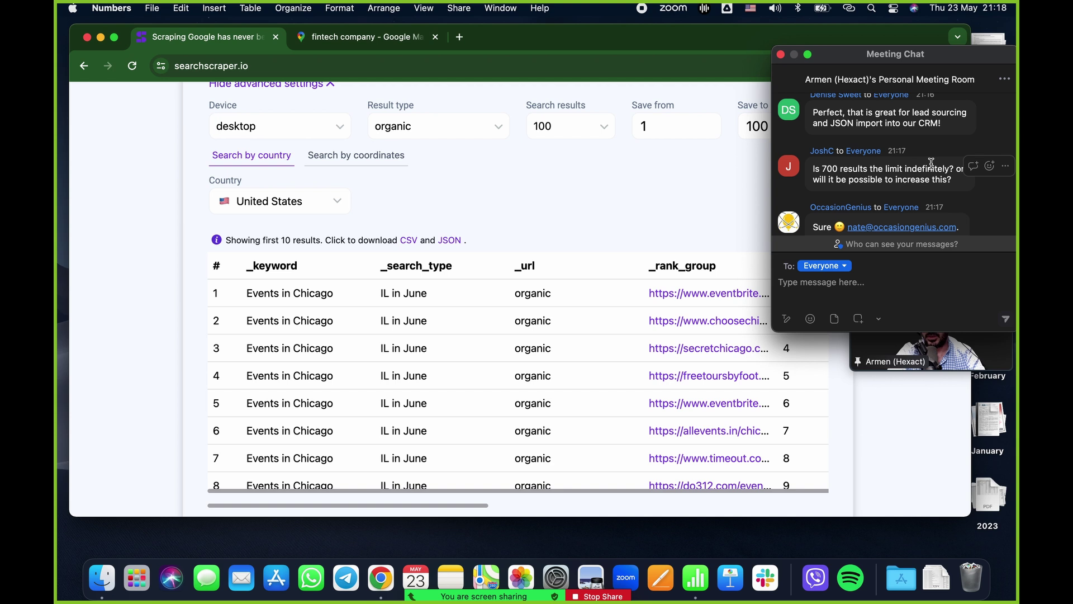
scroll(931, 163, up, 3)
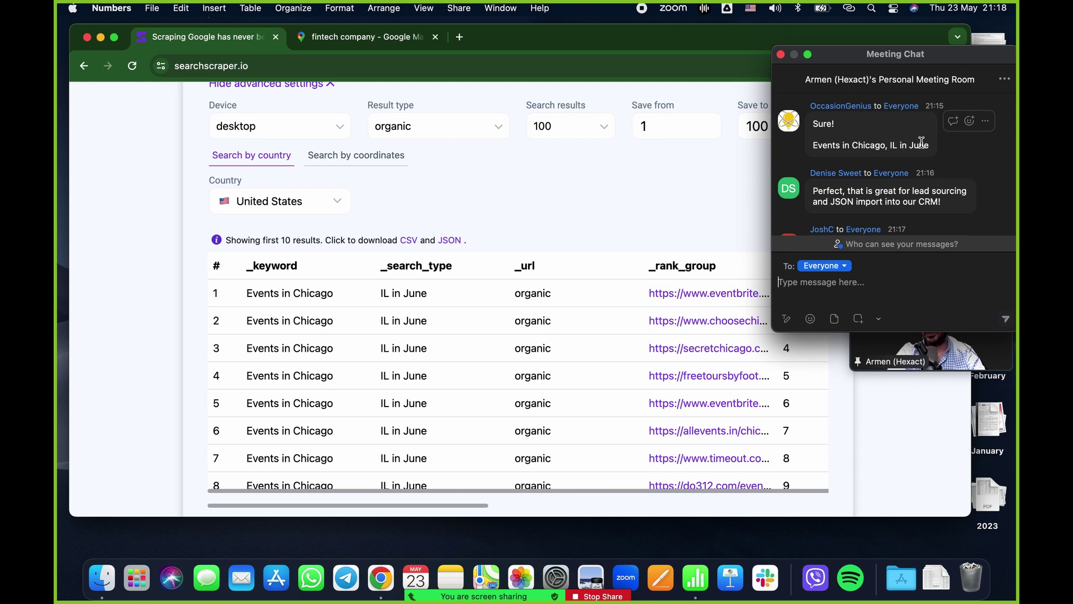
scroll(906, 167, down, 4)
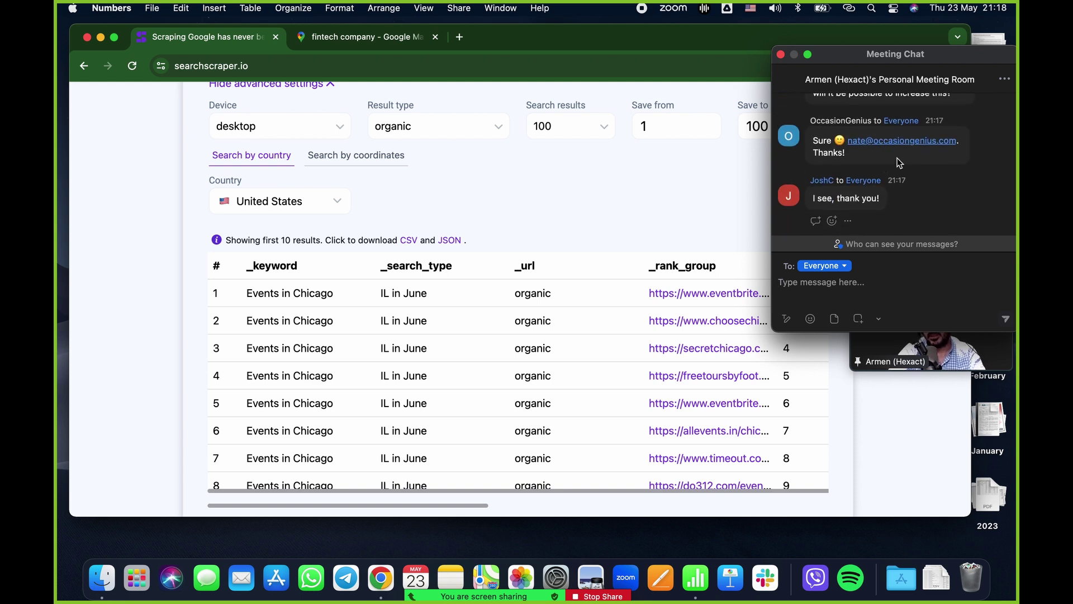
- Shift the browser right, scroll SearchScraper.io to the top, reopen the Zoom chat and stop sharing
click(781, 54)
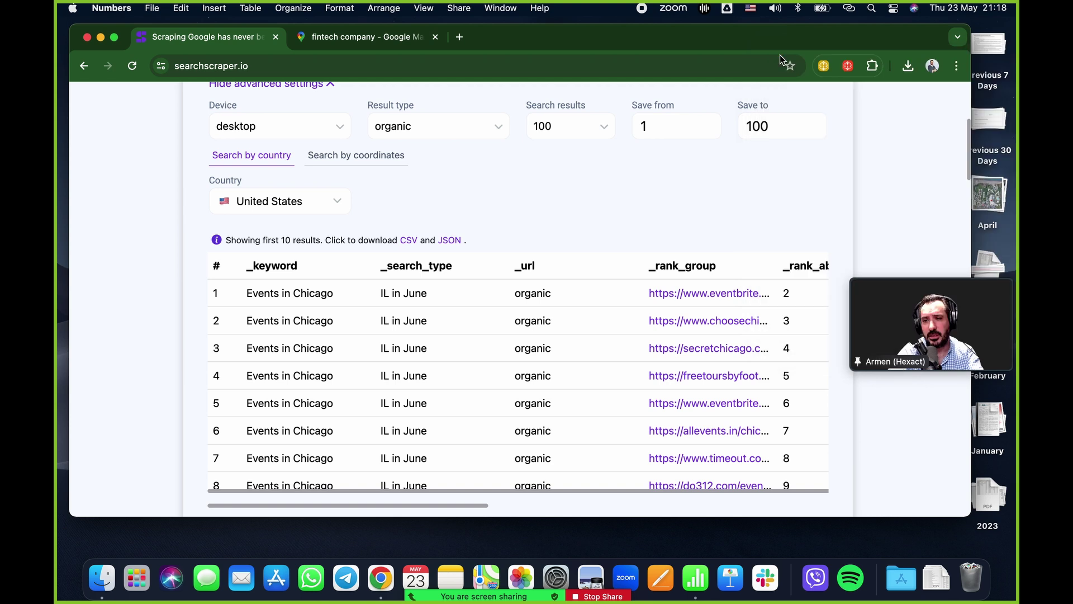
drag(743, 40, 763, 39)
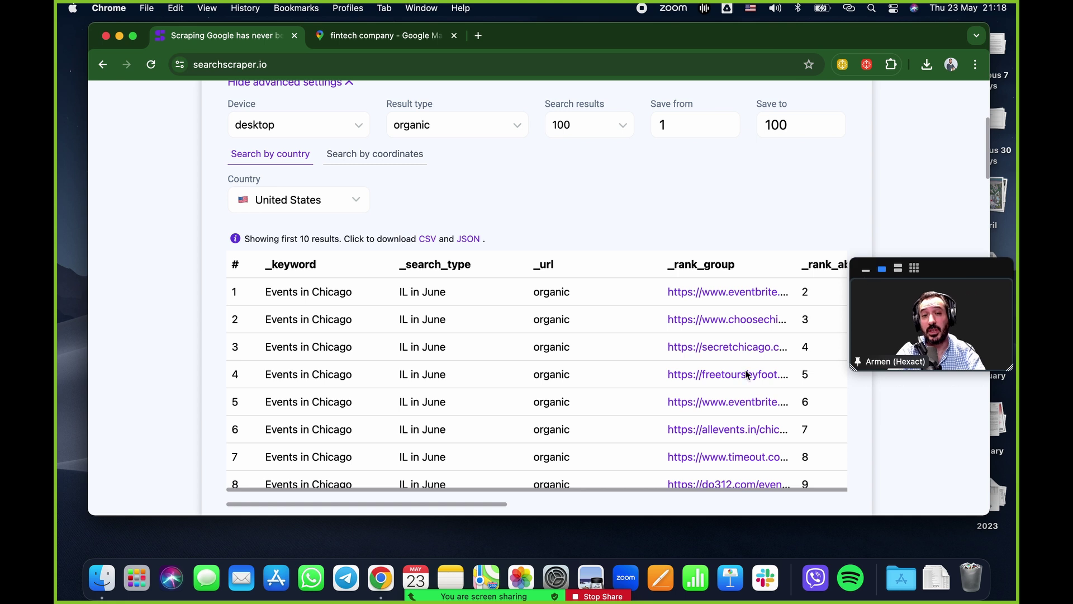
mouse_move(920, 306)
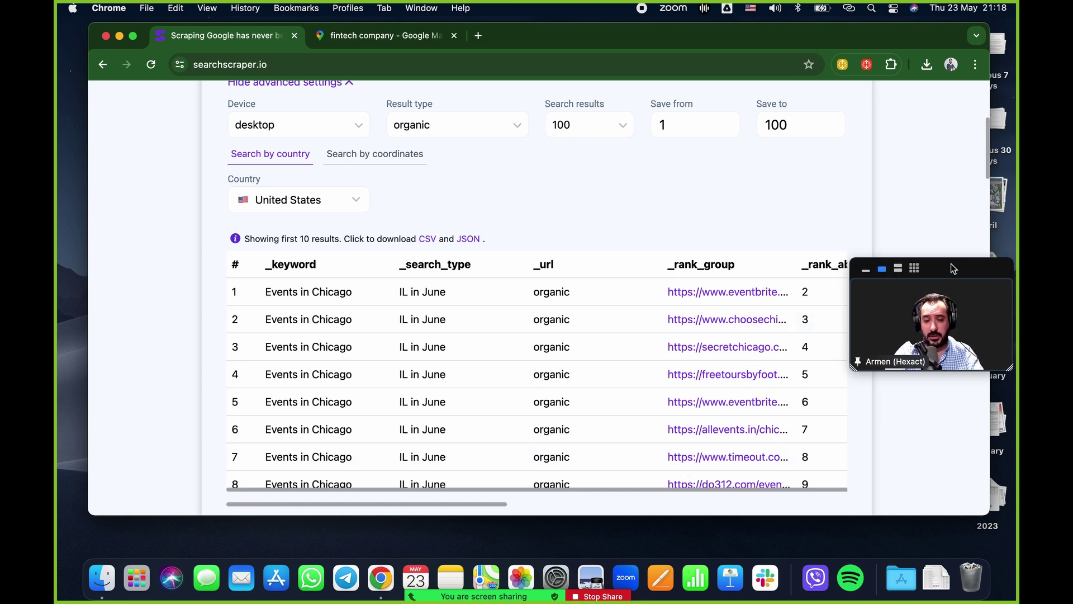
scroll(802, 249, up, 5)
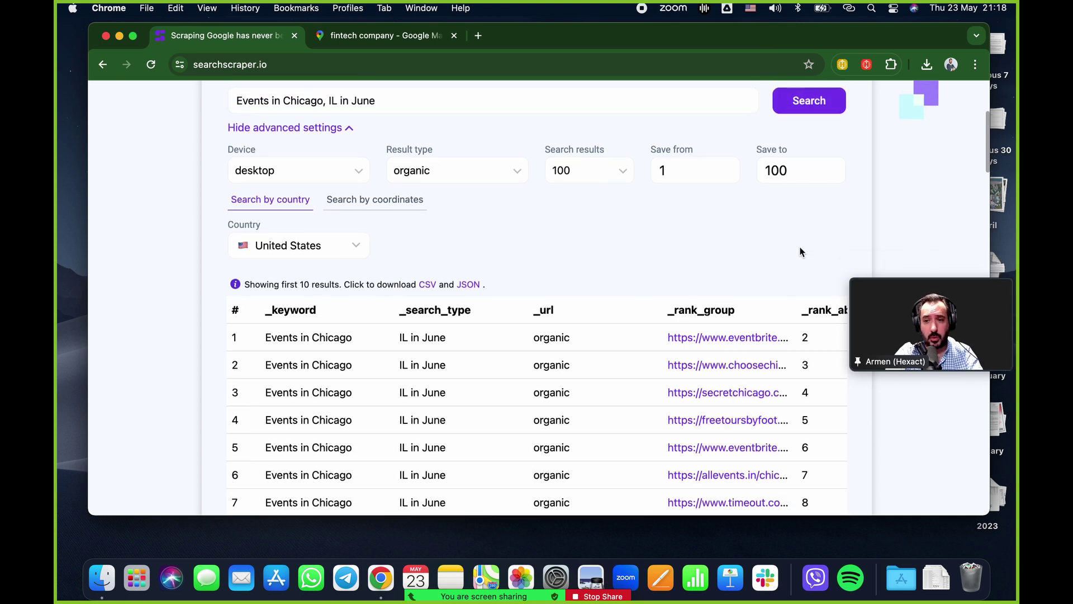
scroll(718, 251, up, 3)
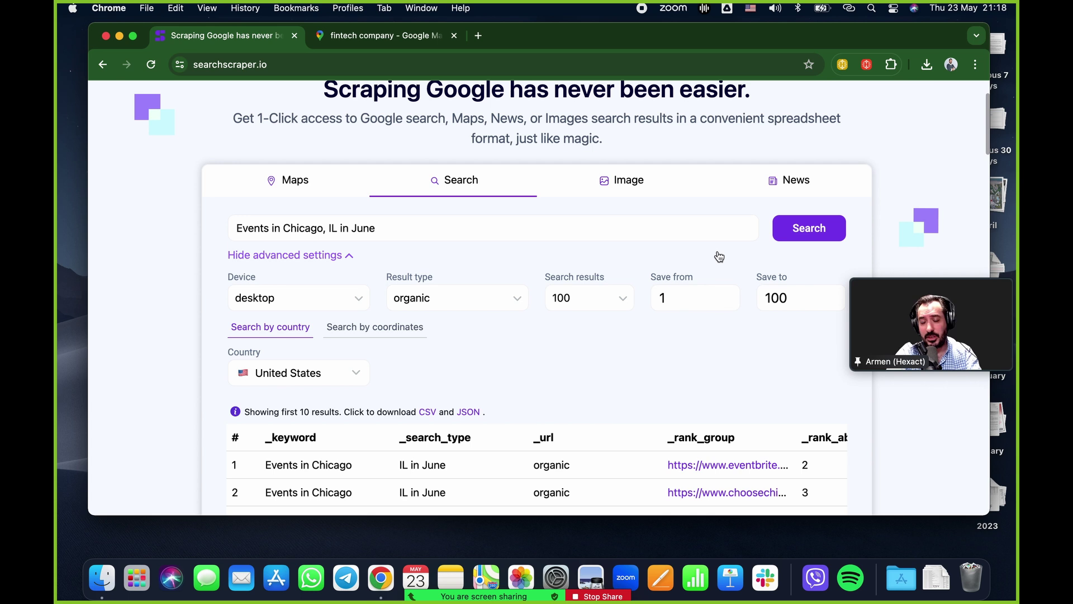
scroll(717, 251, up, 2)
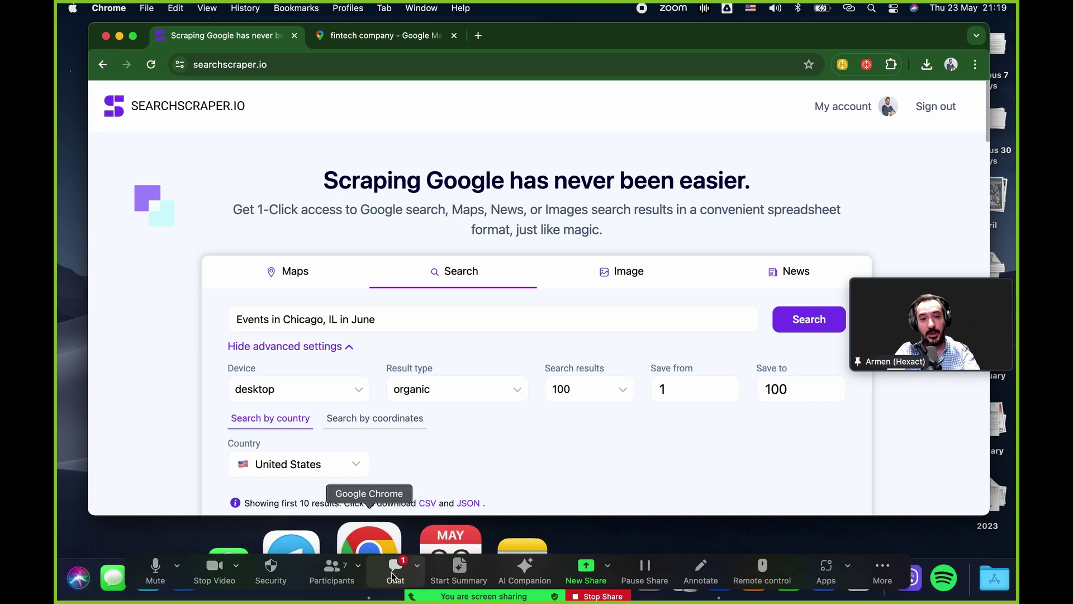
click(395, 576)
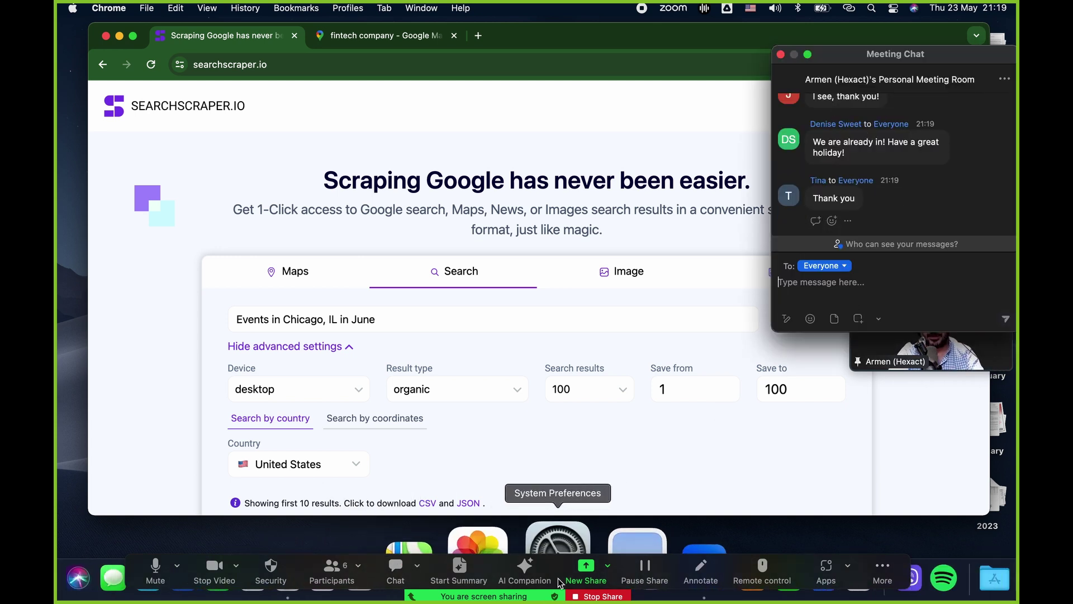
click(594, 598)
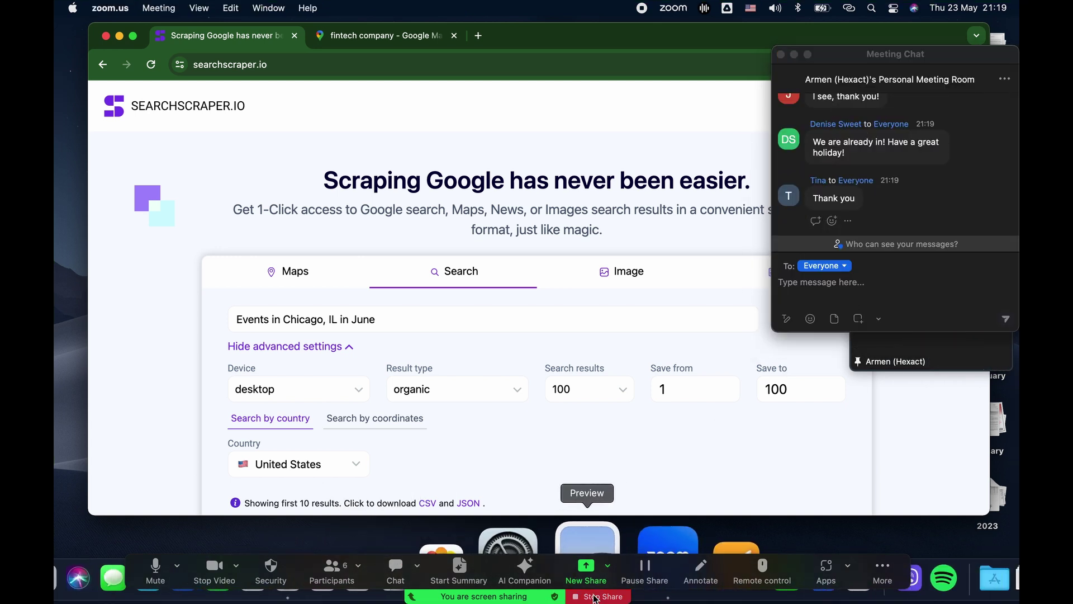